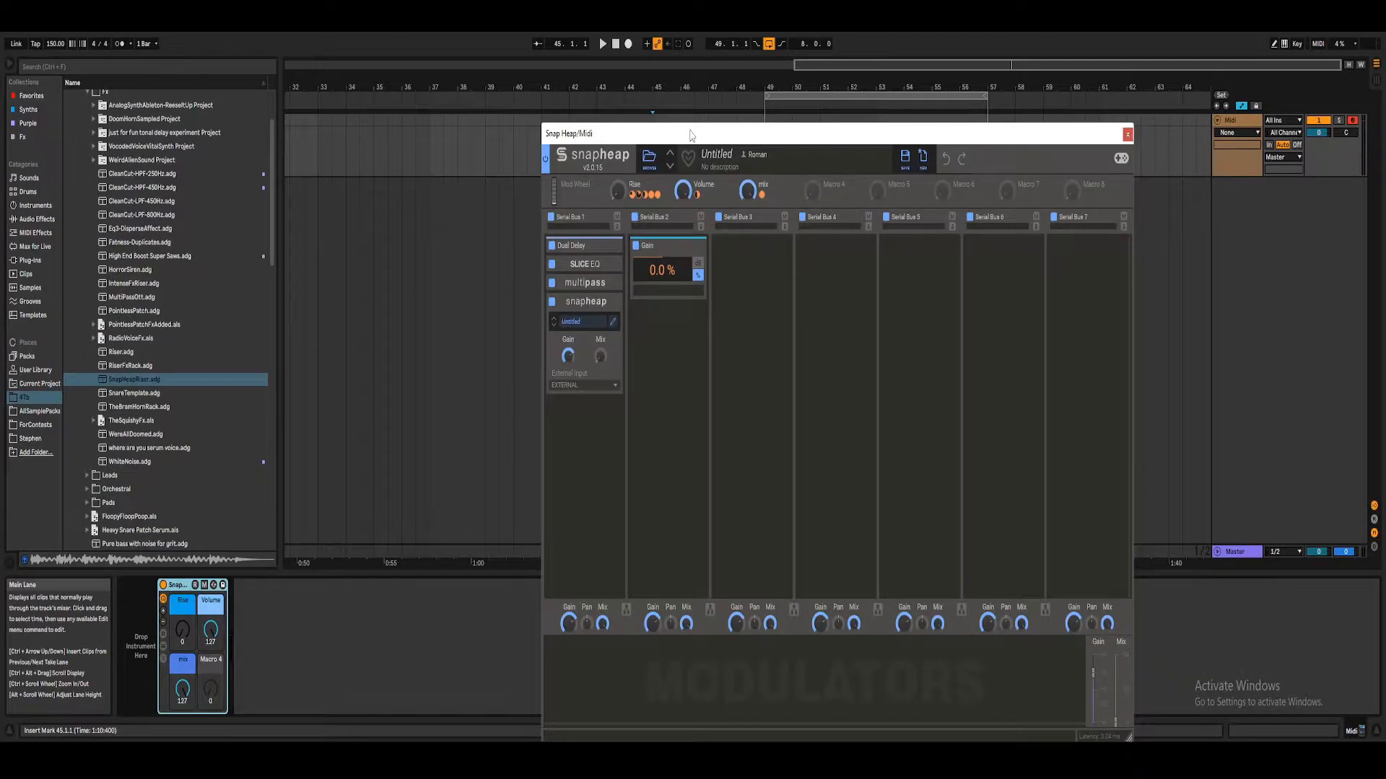
Step: Reposition the Snap Heap plugin window and collapse the open preset folders in the browser
left_click_drag(722, 130, 715, 64)
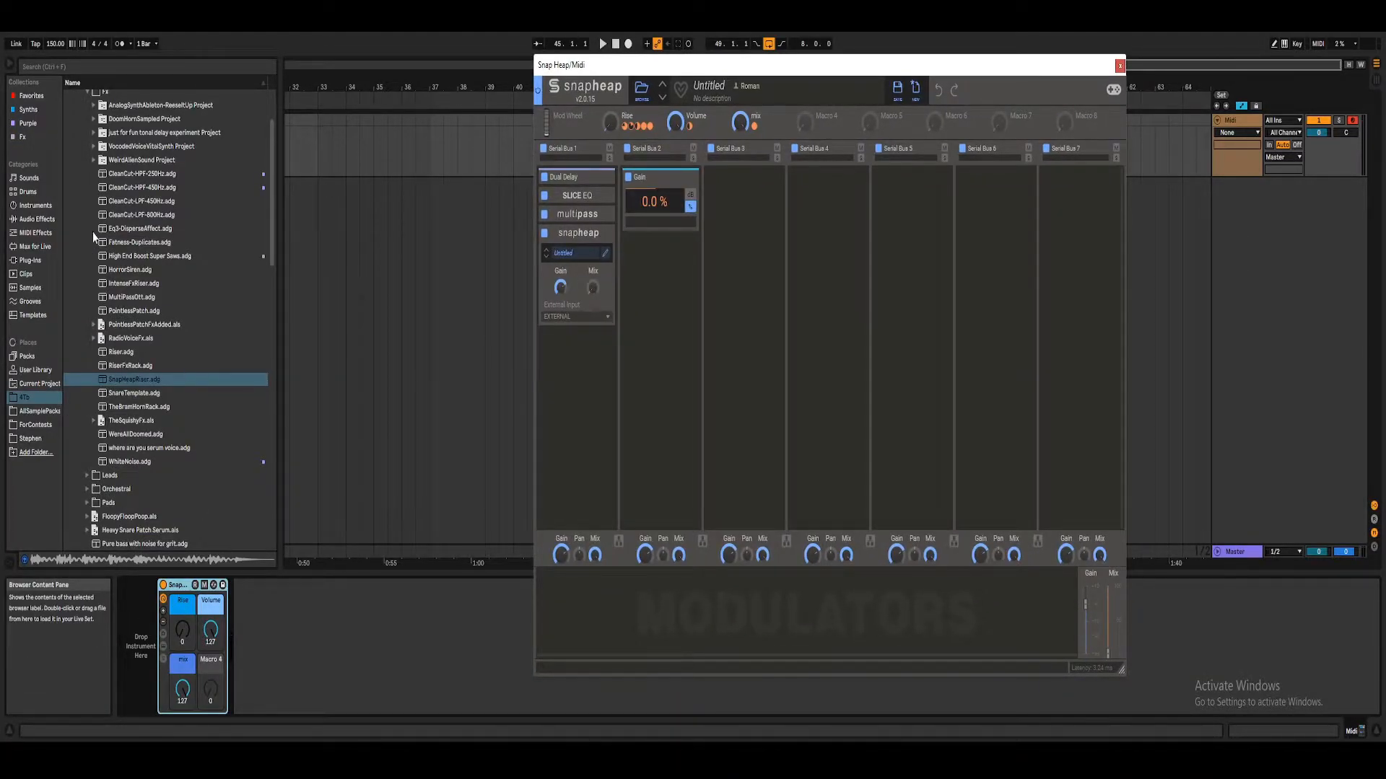
scroll(88, 202, "up", 3)
left_click(87, 164)
left_click(81, 110)
left_click(74, 96)
scroll(73, 99, "up", 1)
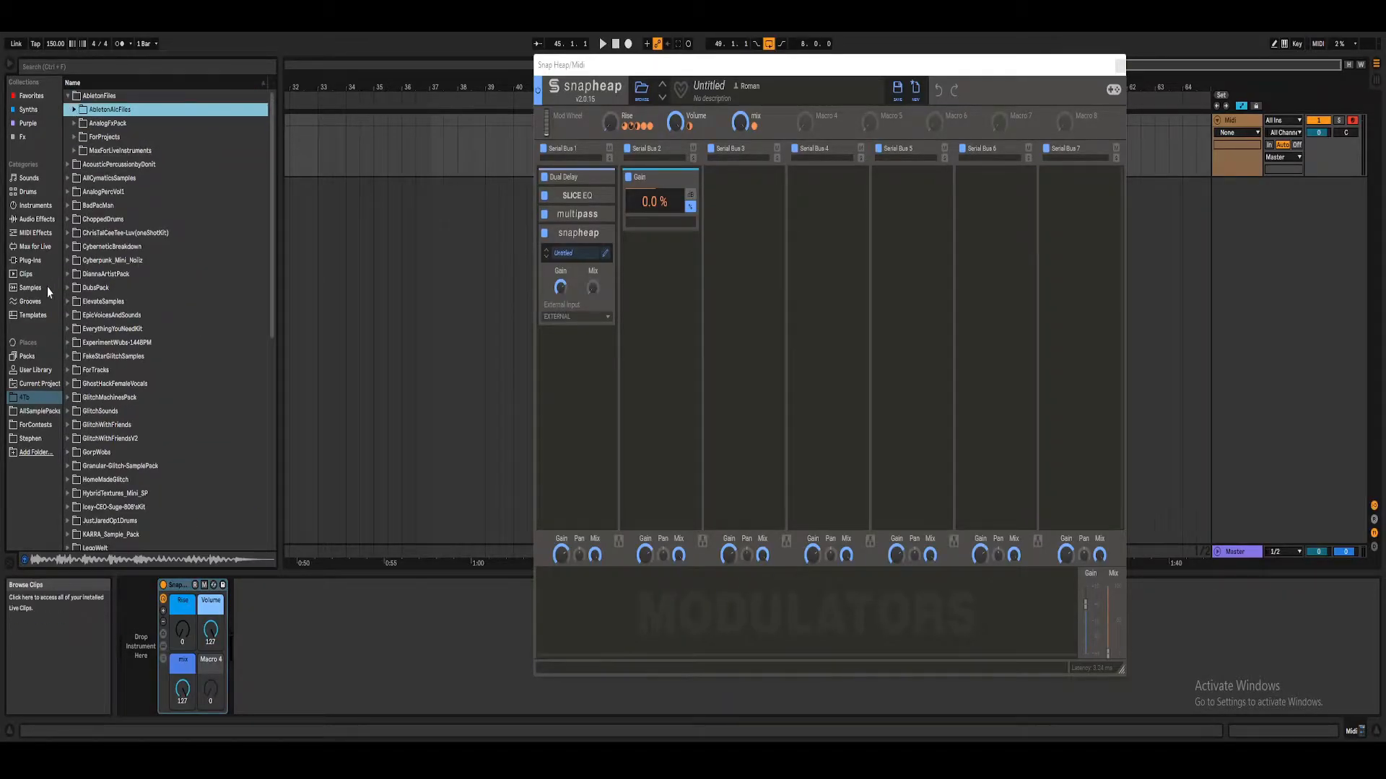
Step: Place the B1-120BPM-6.wav sample from the PhasePlantSynths folder on the track, starting at bar 37
left_click(34, 220)
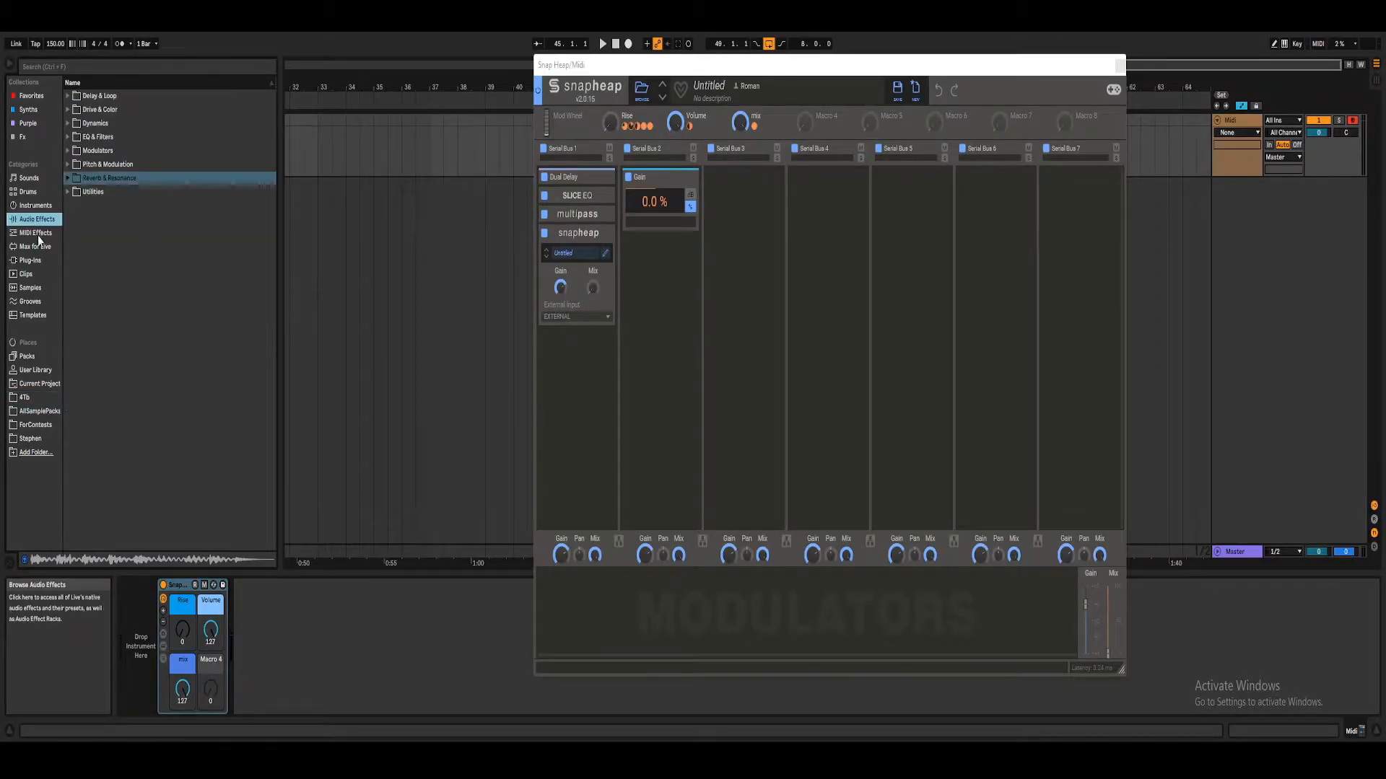
left_click(26, 397)
scroll(116, 423, "down", 4)
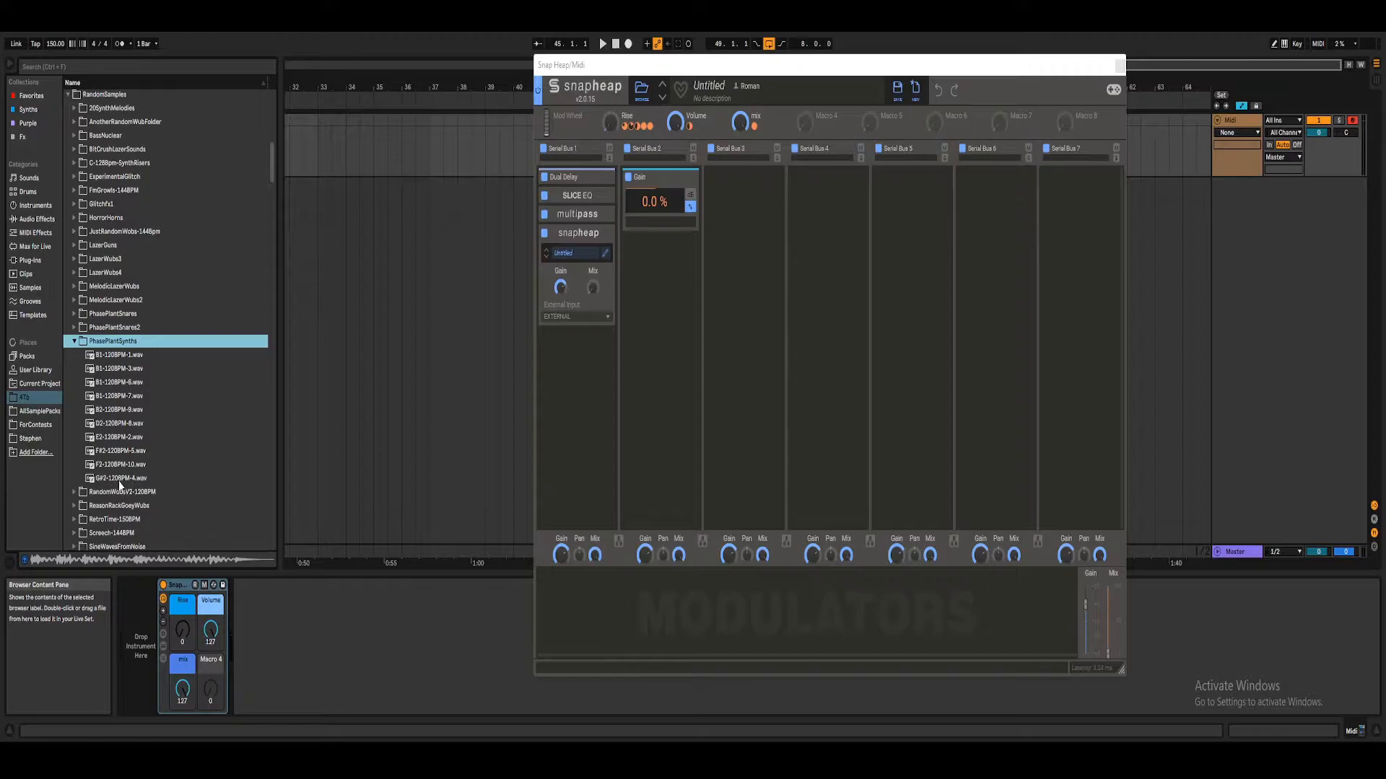
left_click(119, 384)
left_click_drag(119, 388, 437, 144)
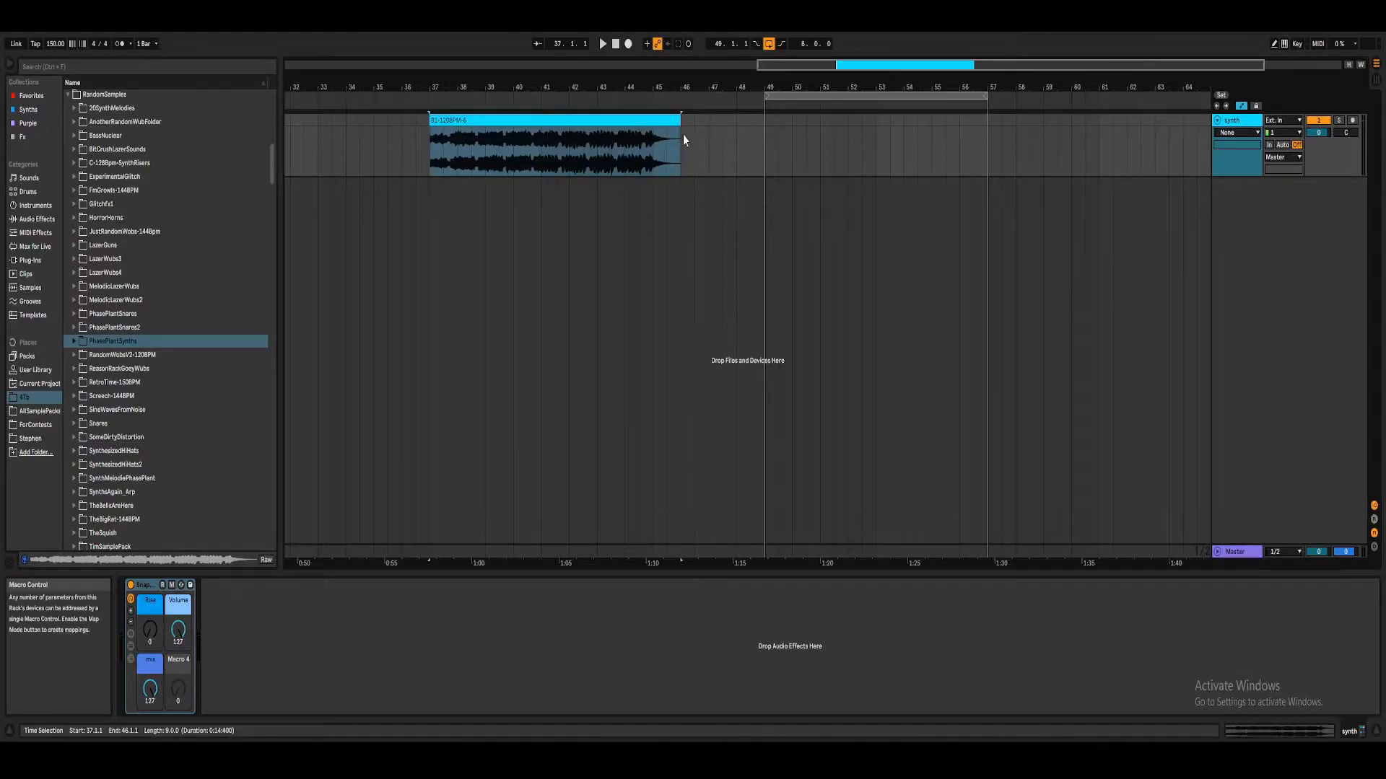
Step: Play the clip while lowering the rack's Rise macro to 0, and set the project tempo to 120 BPM
left_click(601, 41)
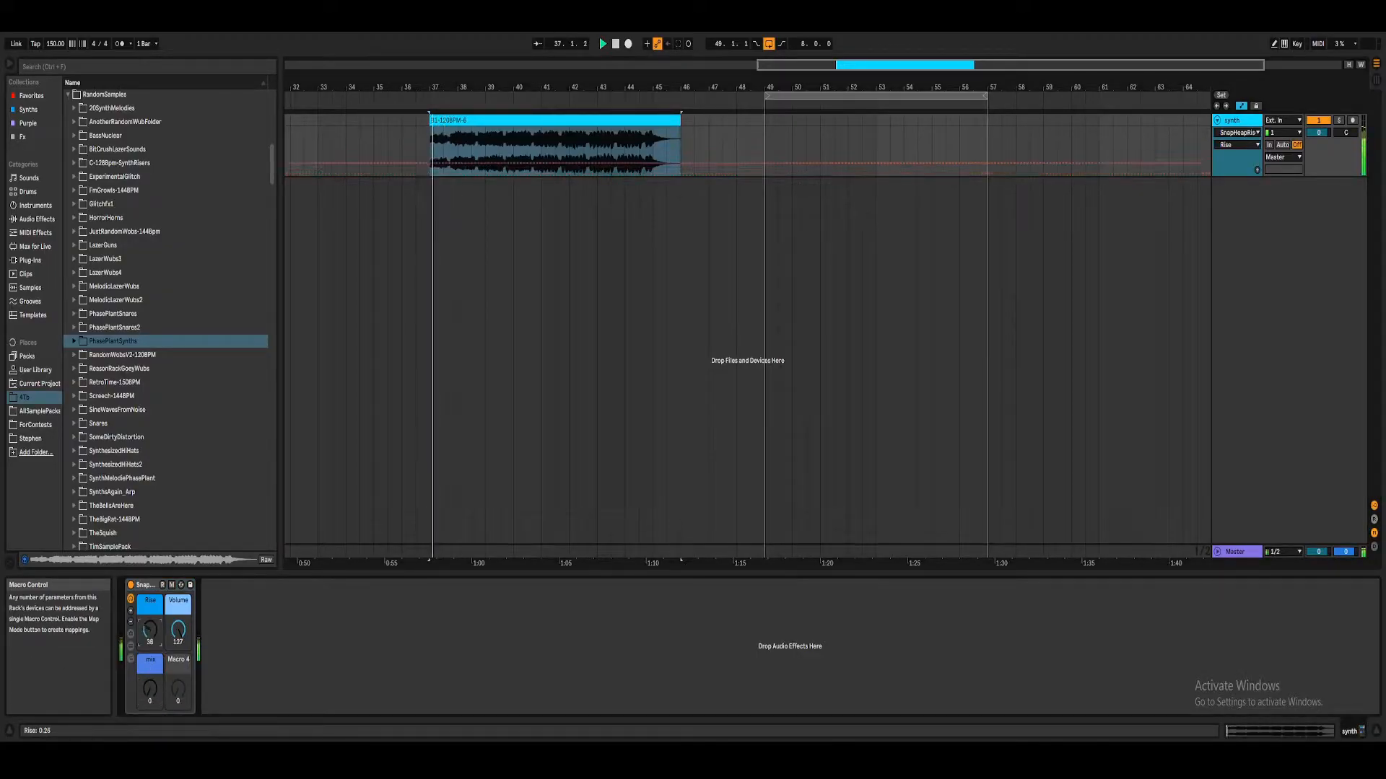
left_click_drag(150, 630, 150, 715)
key("space")
left_click(54, 44)
type("120")
key("Return")
Step: Audition the clip at the new tempo and set the rack's Mix macro to 127 with Rise at 0
key("space")
mouse_move(149, 631)
left_mouse_down()
mouse_move(150, 584)
mouse_move(150, 638)
left_mouse_up()
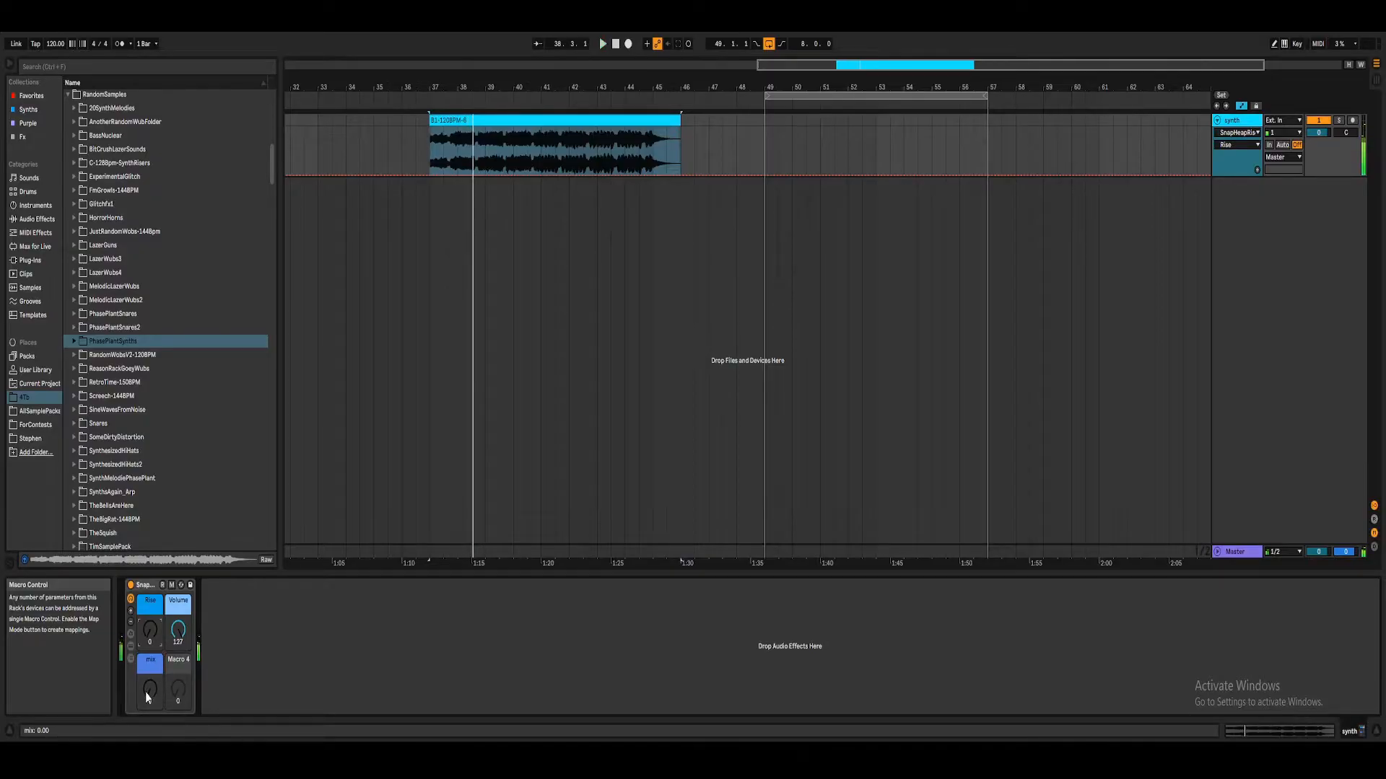
key("space")
left_click_drag(149, 632, 149, 541)
left_click_drag(151, 635, 151, 693)
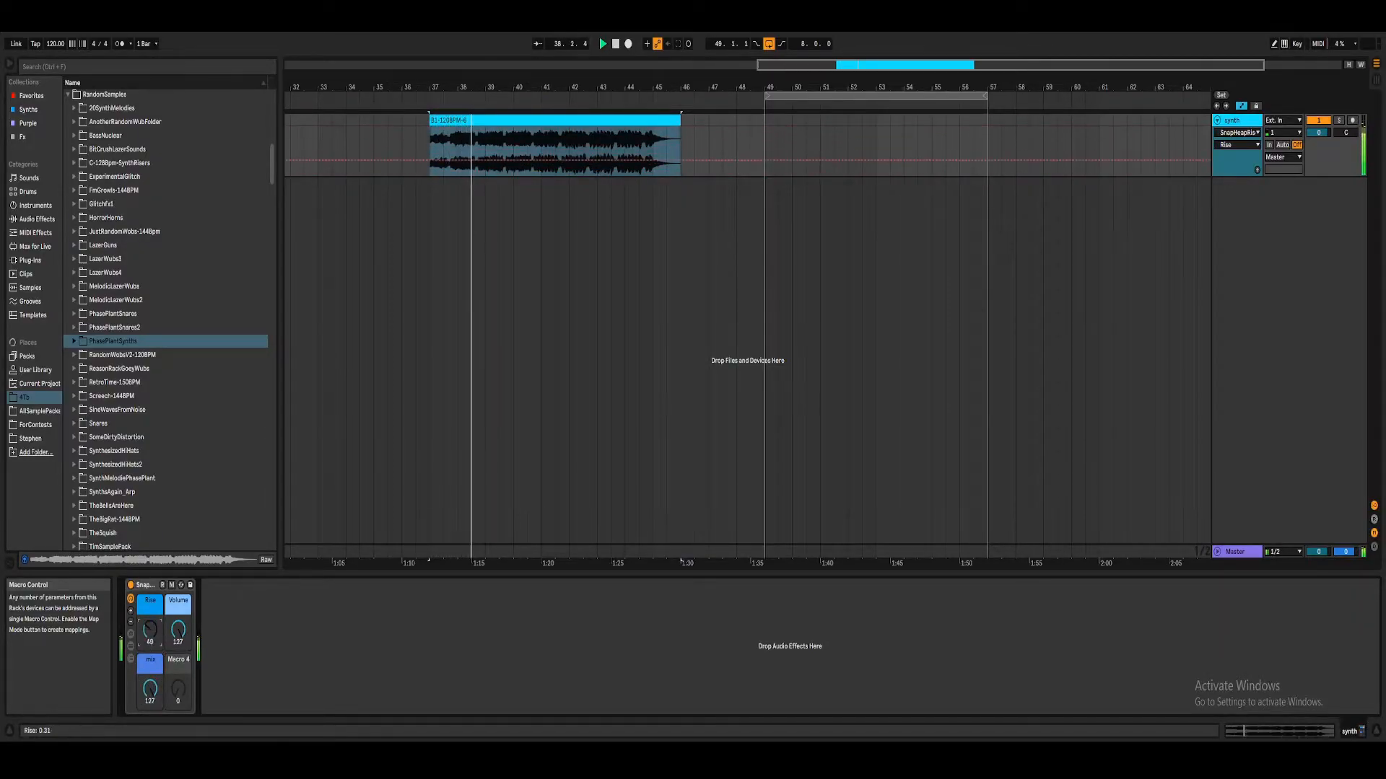
Step: Automate the Rise macro to ramp from 0 at bar 41 up to 127 at bar 45, and play it back
right_click(150, 636)
left_click(193, 418)
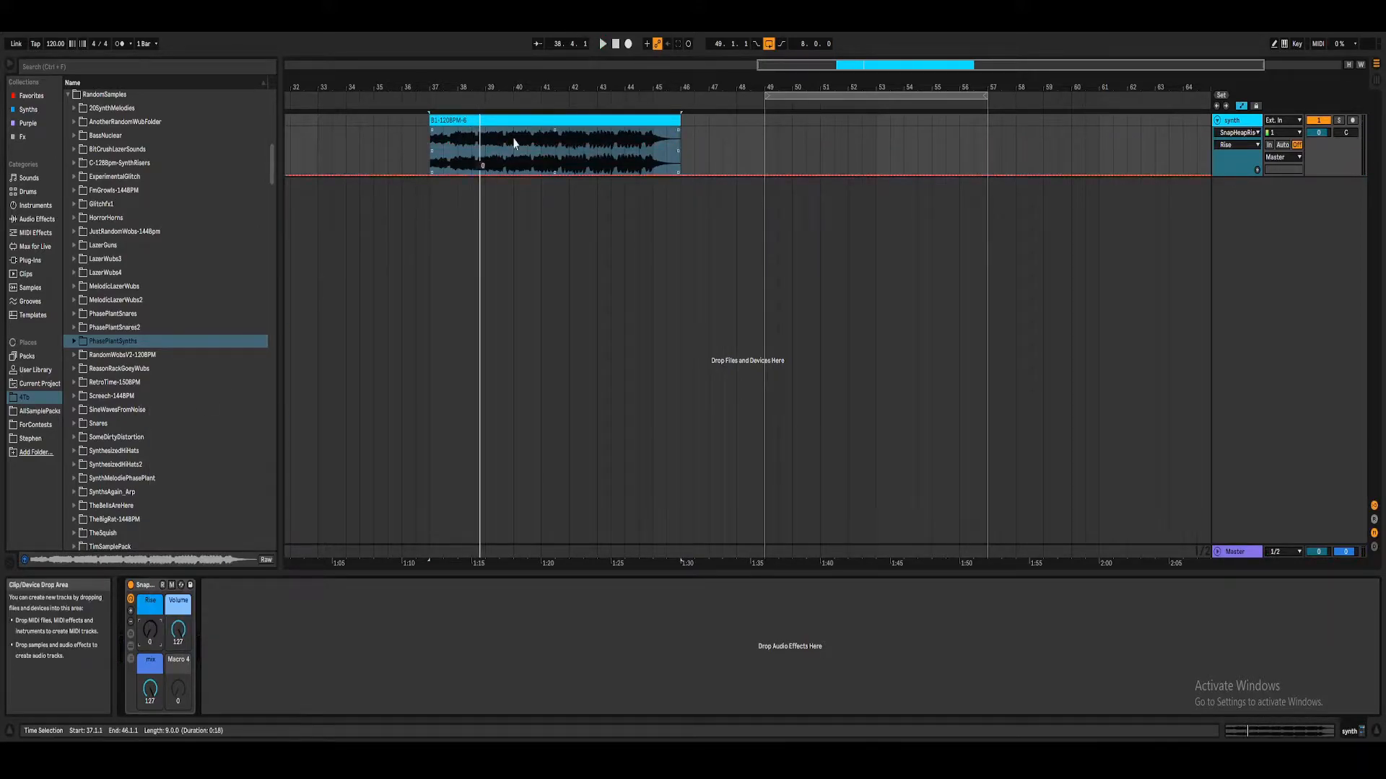
left_click(543, 153)
left_click(542, 177)
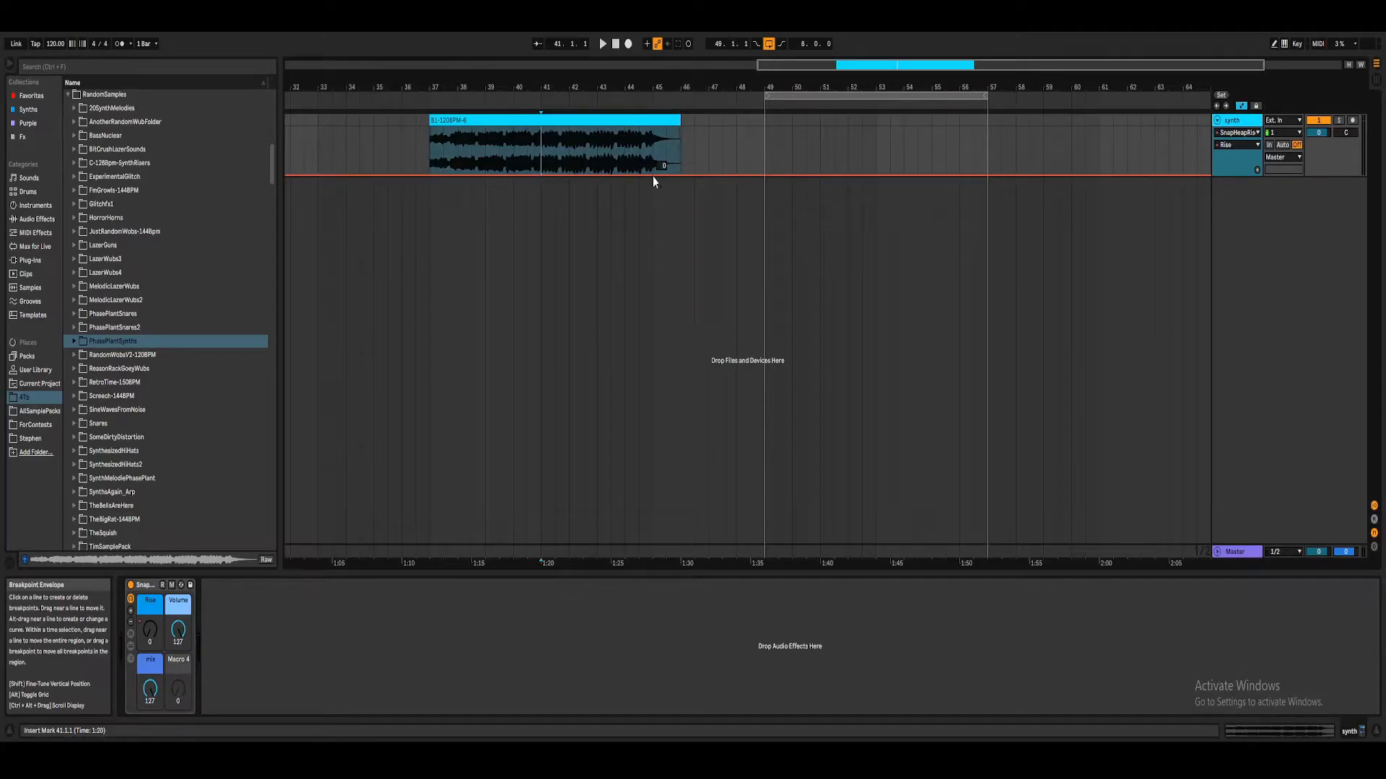
left_click_drag(653, 175, 654, 129)
key("space")
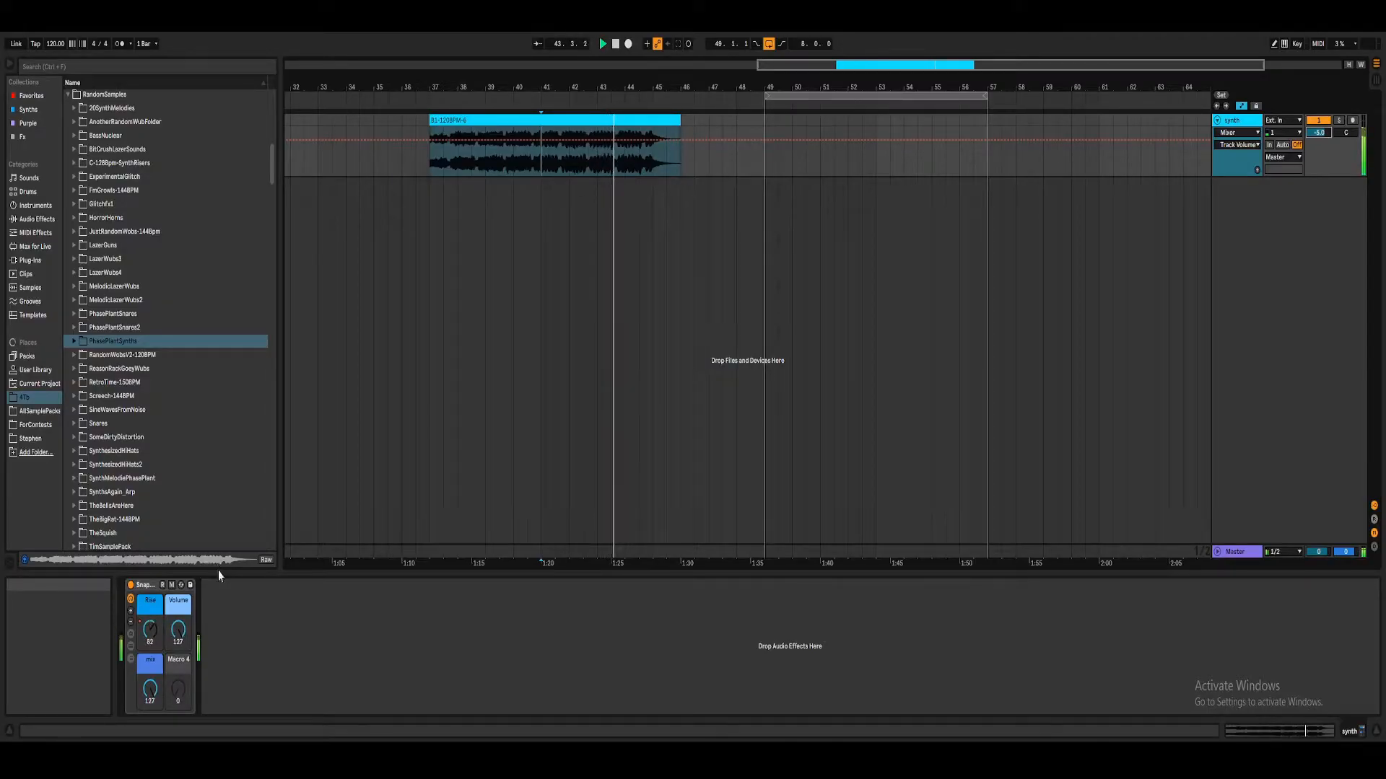
Step: Show the Volume macro's automation on the synth track and audition the clip's ending from 44.3.1
right_click(179, 625)
left_click(220, 420)
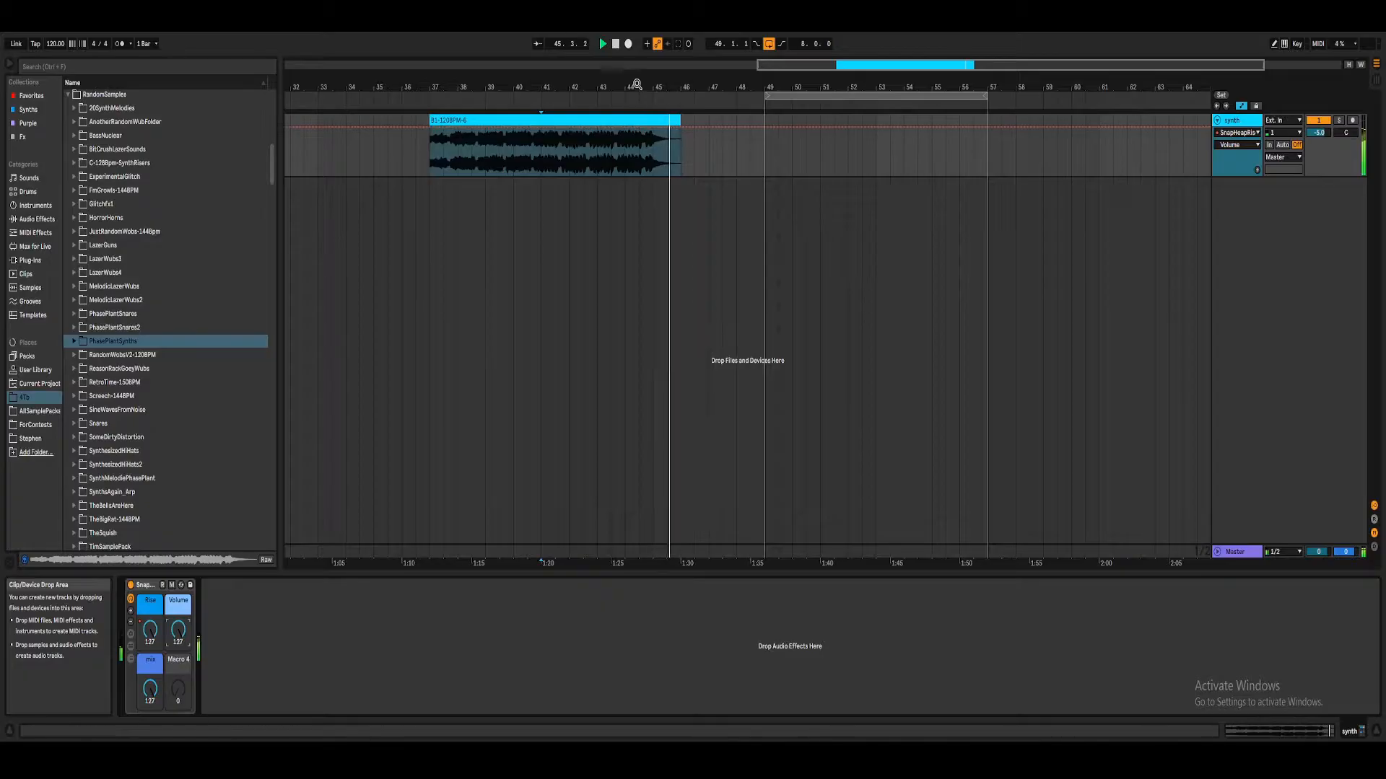
key("space")
left_click_drag(660, 83, 660, 112)
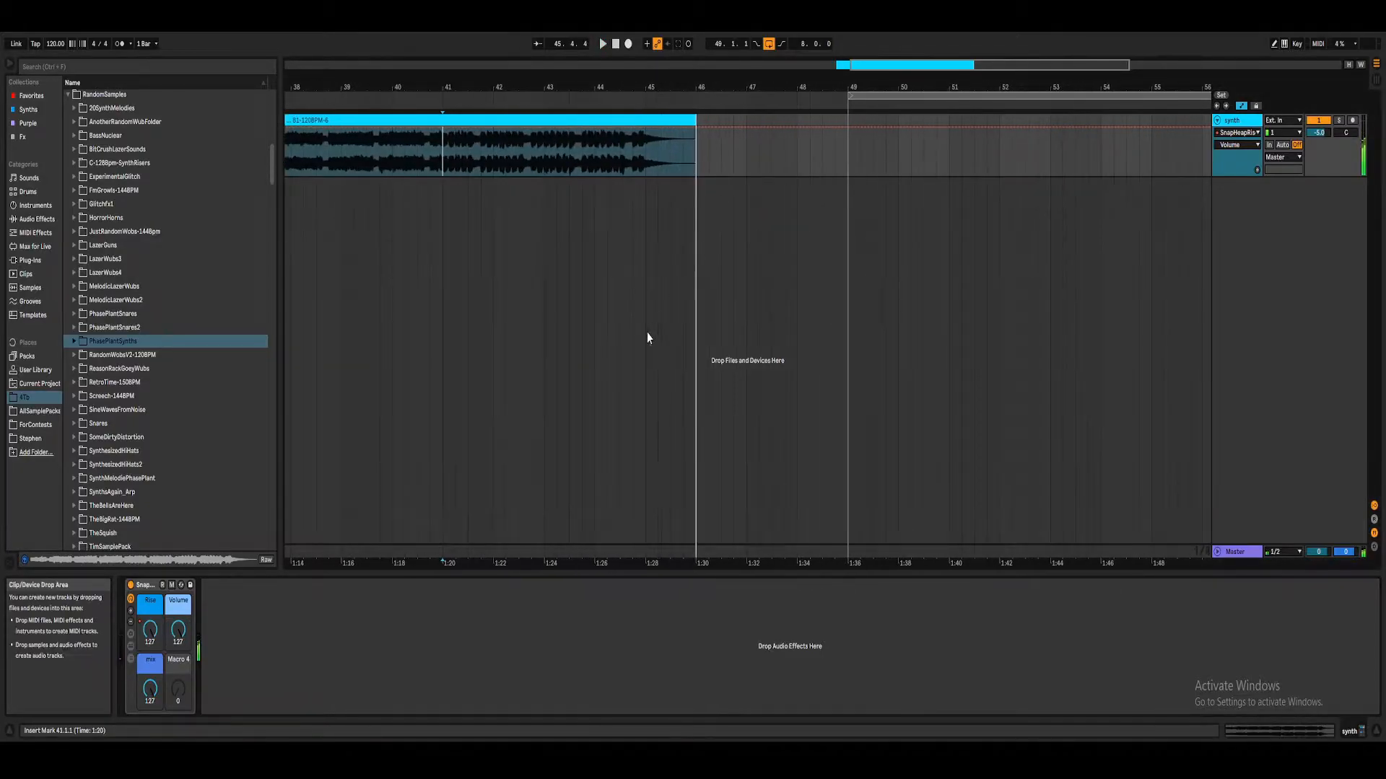
left_click_drag(179, 630, 178, 647)
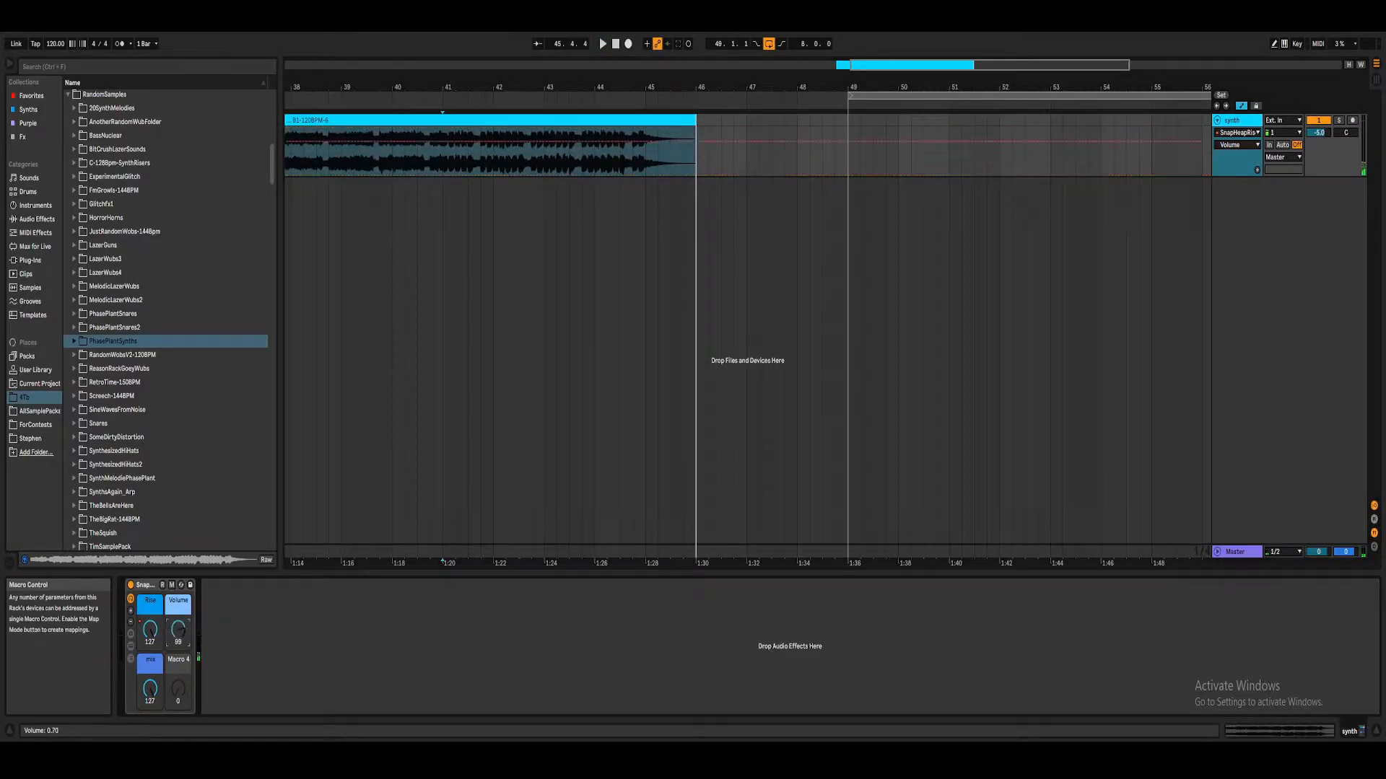
left_click(619, 171)
key("space")
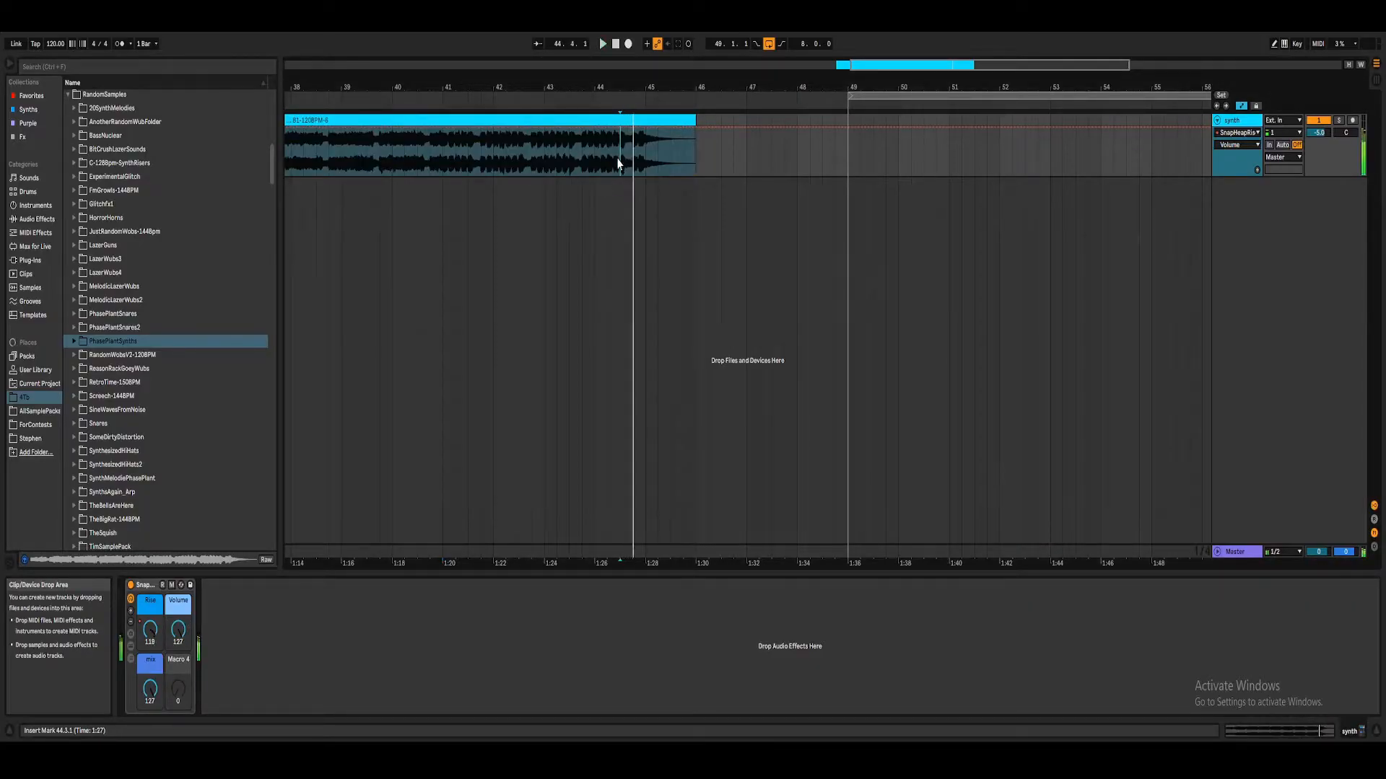
Step: Automate the Volume macro to drop from 127 to 0 at bar 45 and play the clip's ending
left_click(645, 153)
left_click_drag(178, 633, 177, 708)
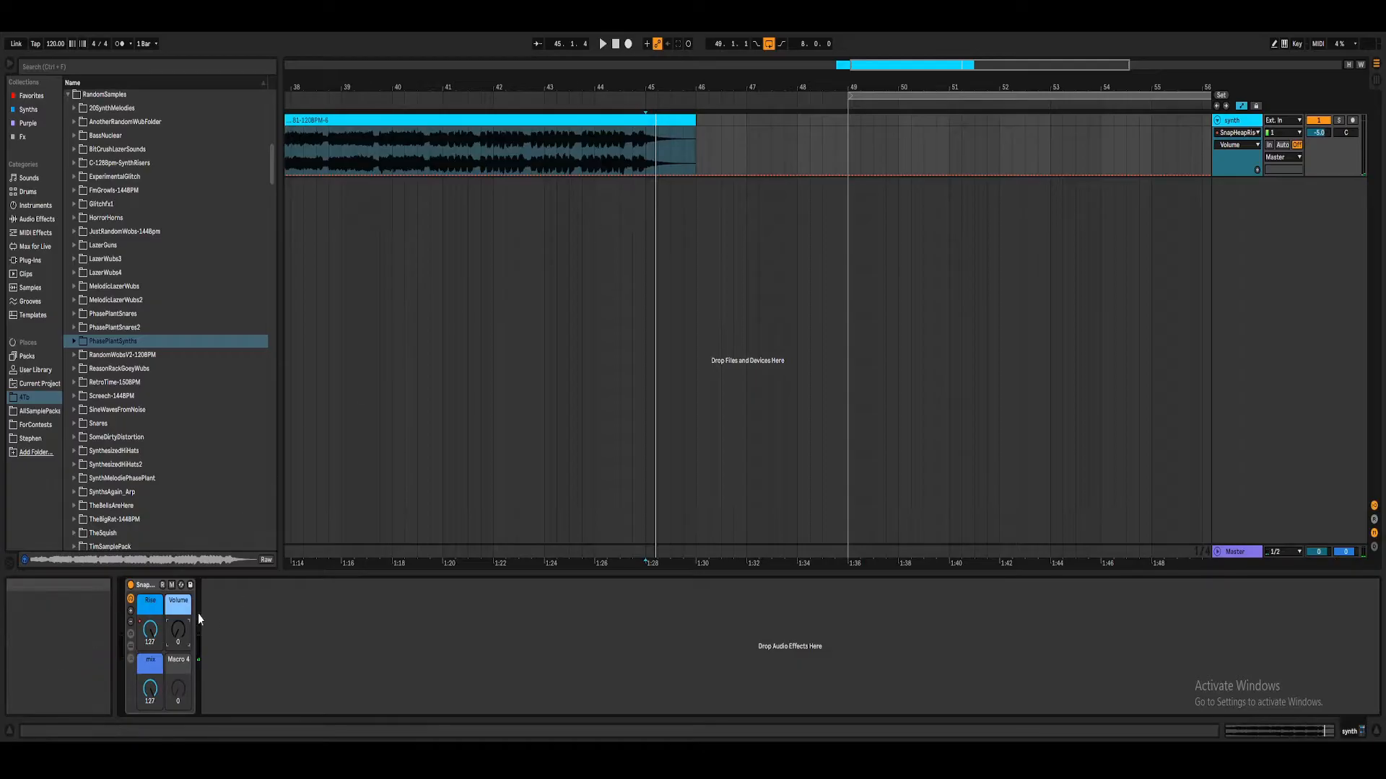
right_click(175, 638)
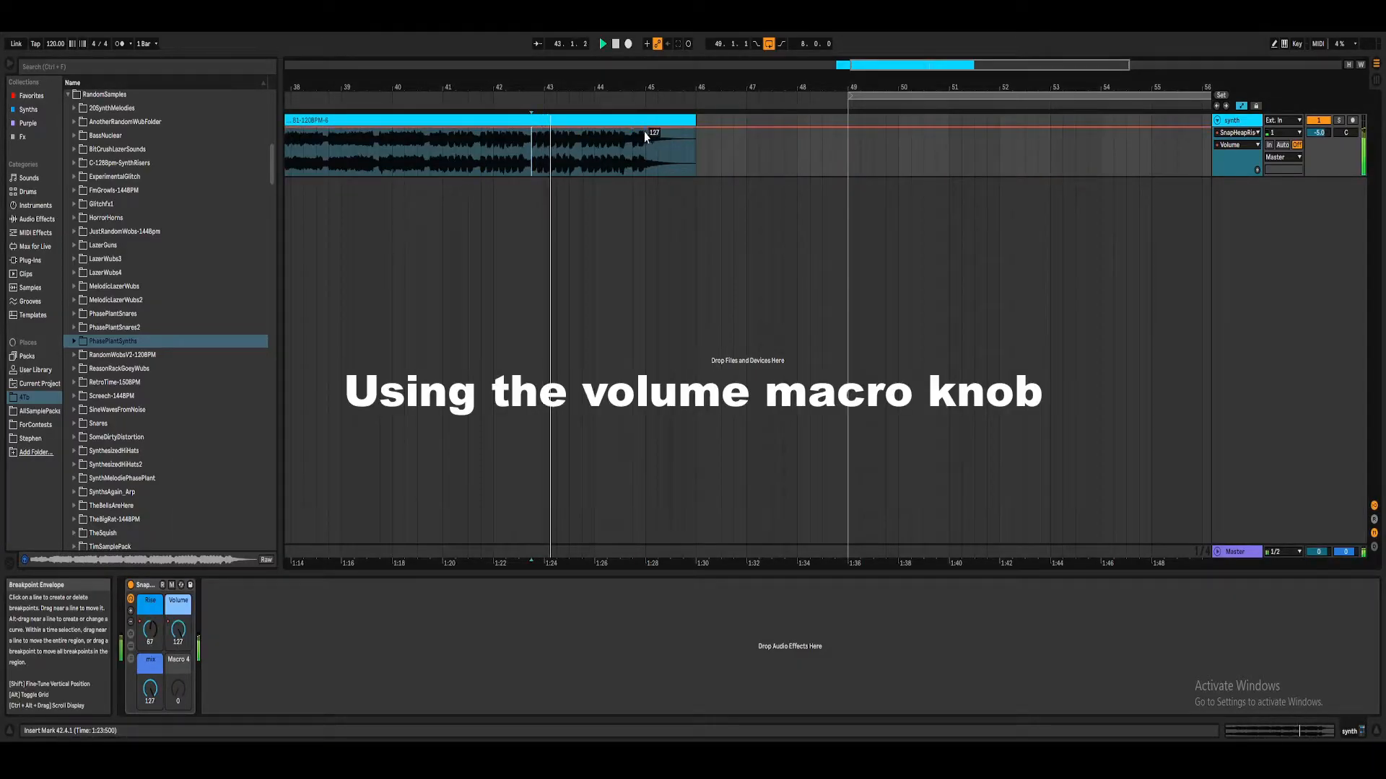
left_click_drag(654, 130, 661, 189)
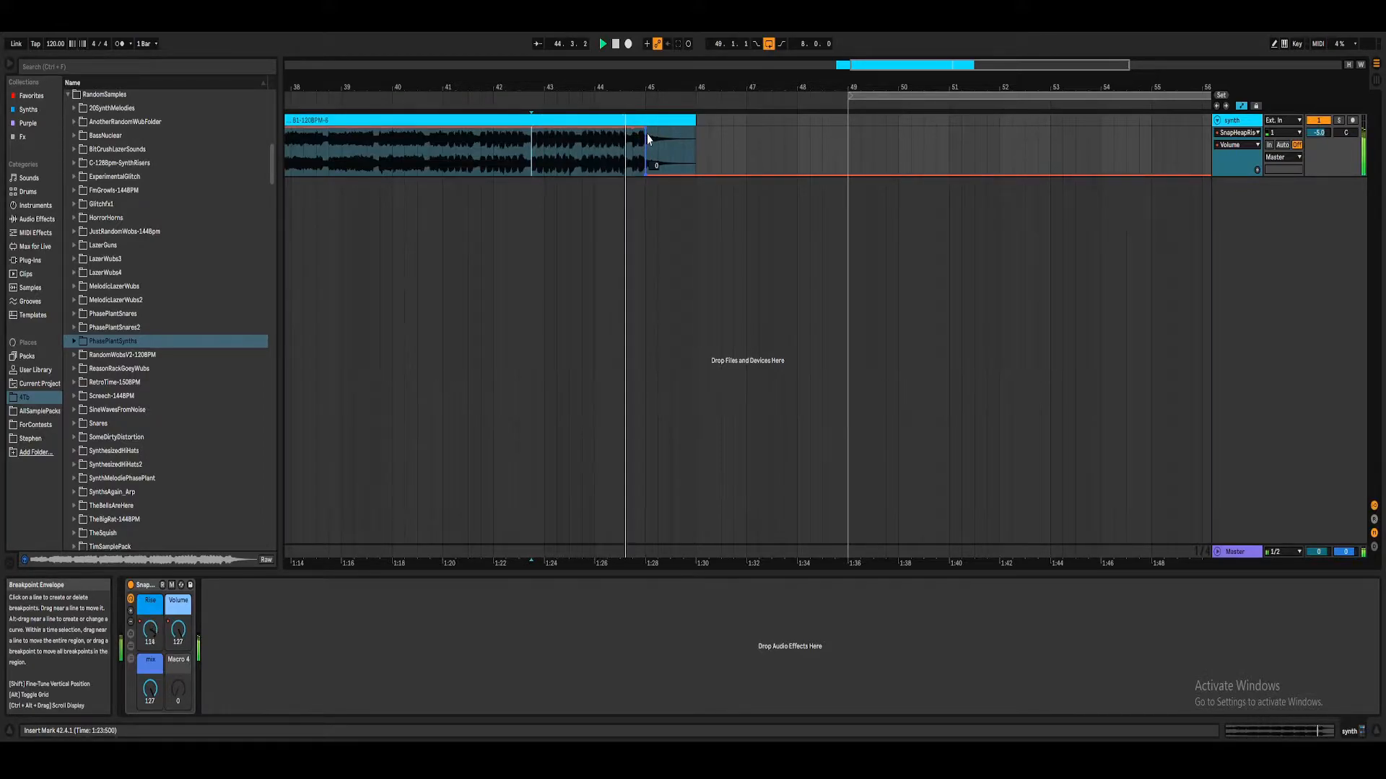
left_click_drag(664, 88, 673, 47)
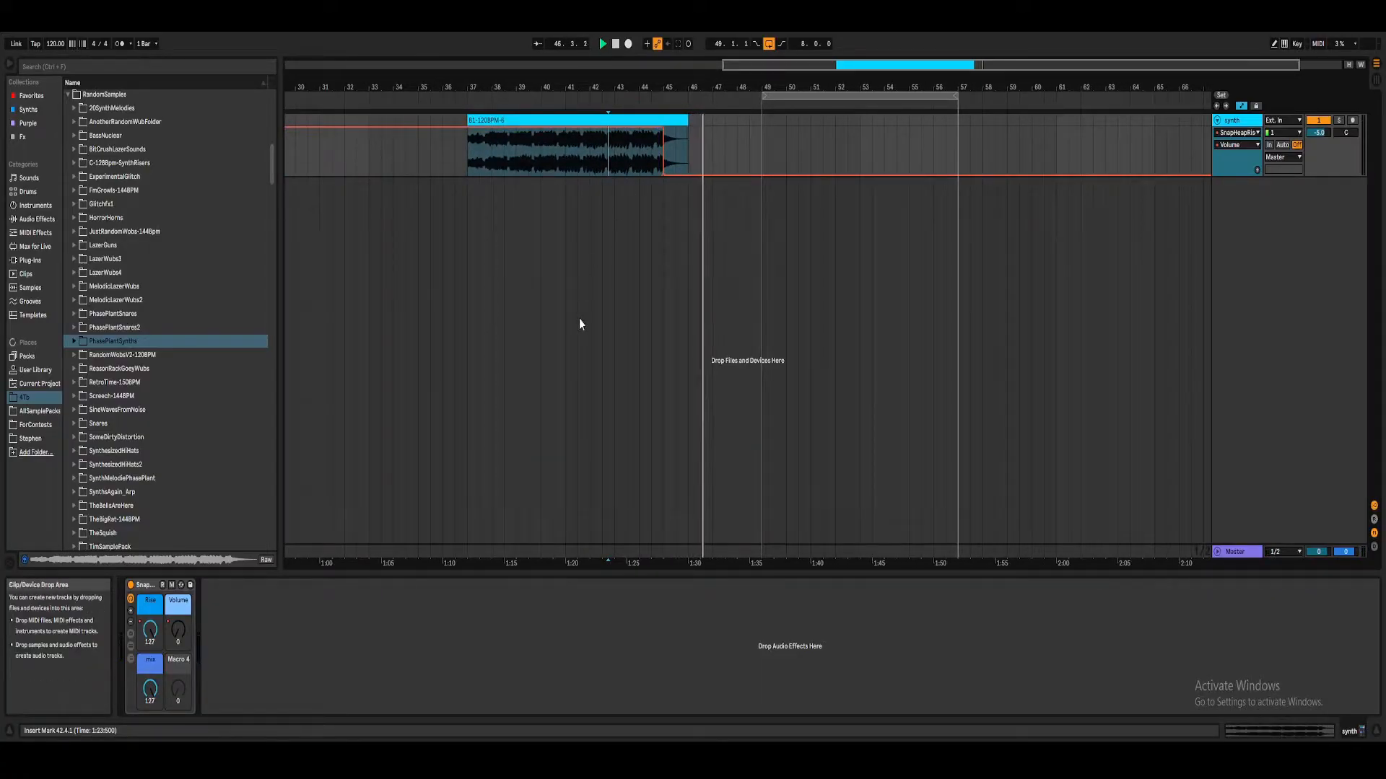
Step: Load the RiserFxRack preset after the Snap Heap rack, show its device chain, and remove it again
left_click(148, 597)
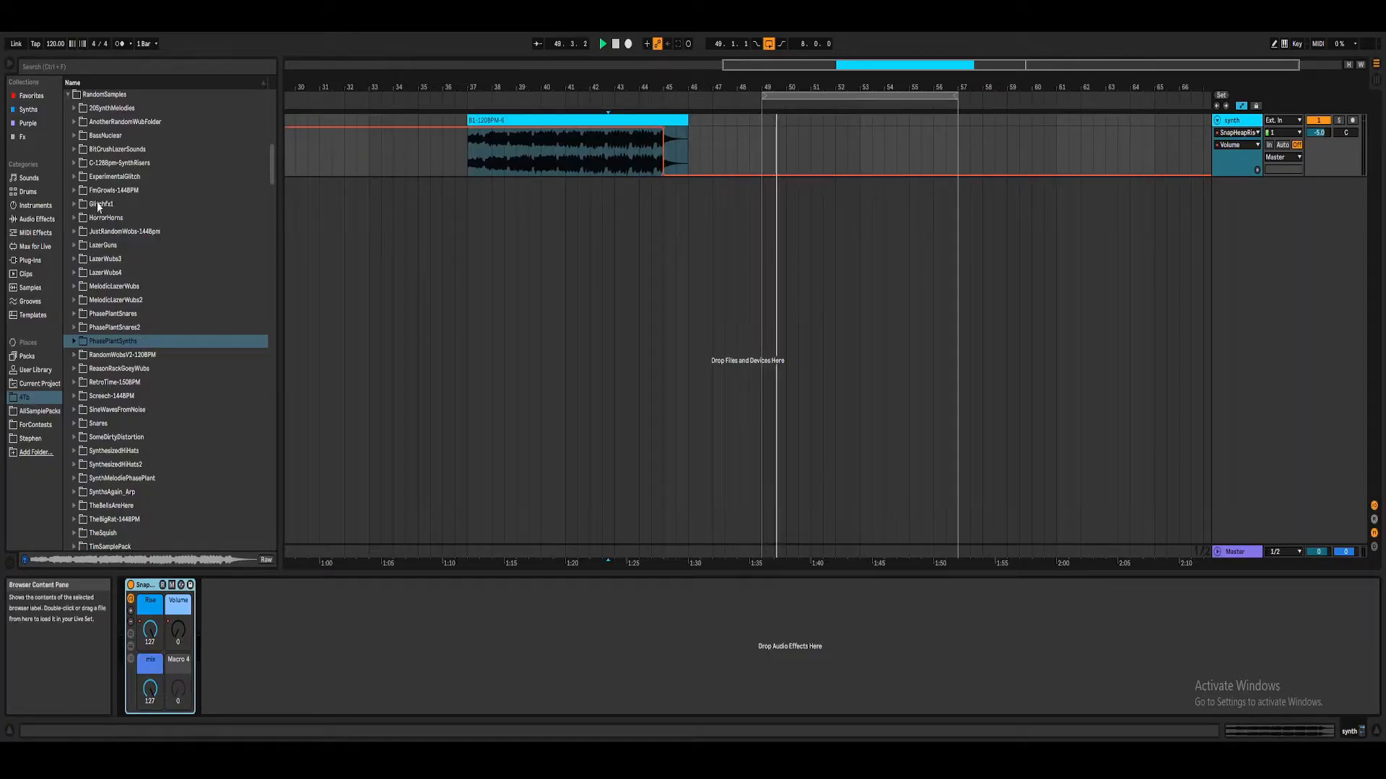
scroll(83, 137, "up", 3)
left_click(70, 153)
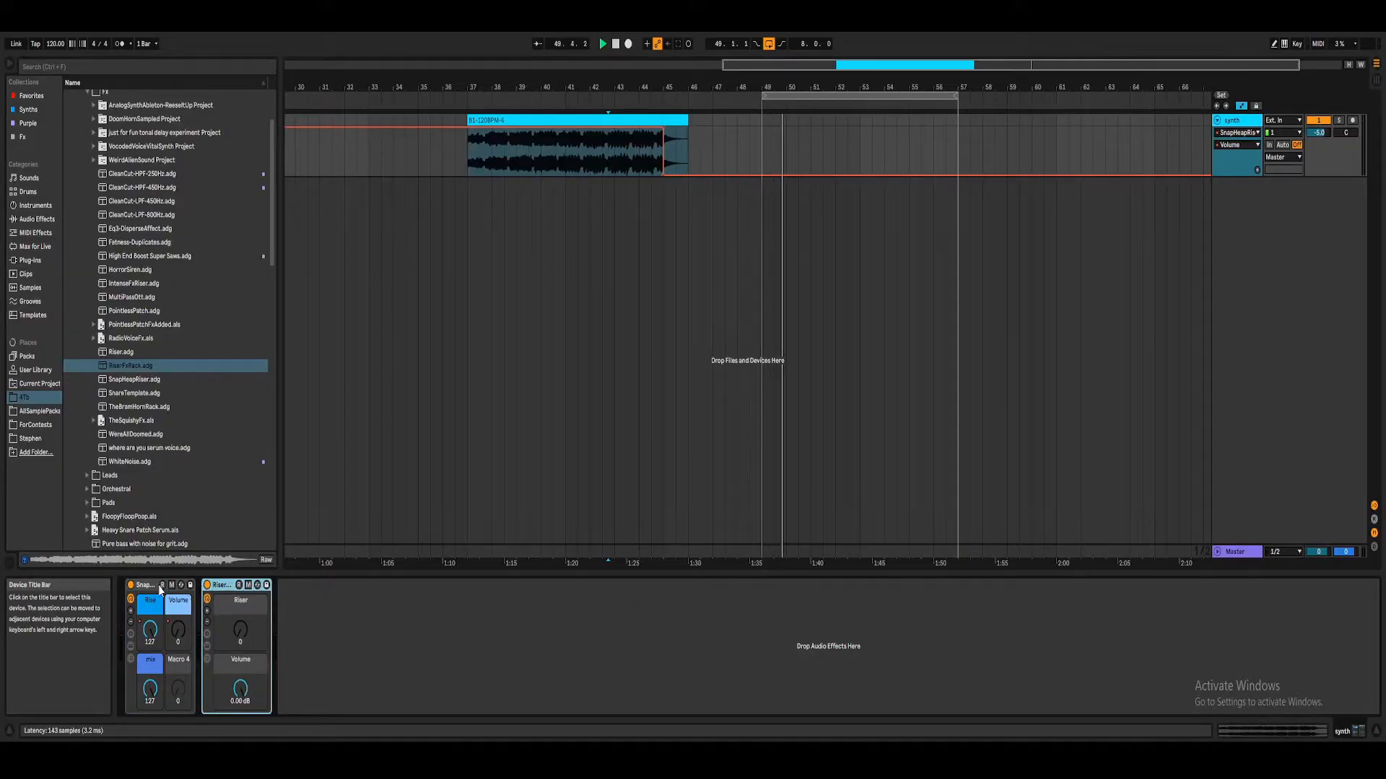
left_click(207, 646)
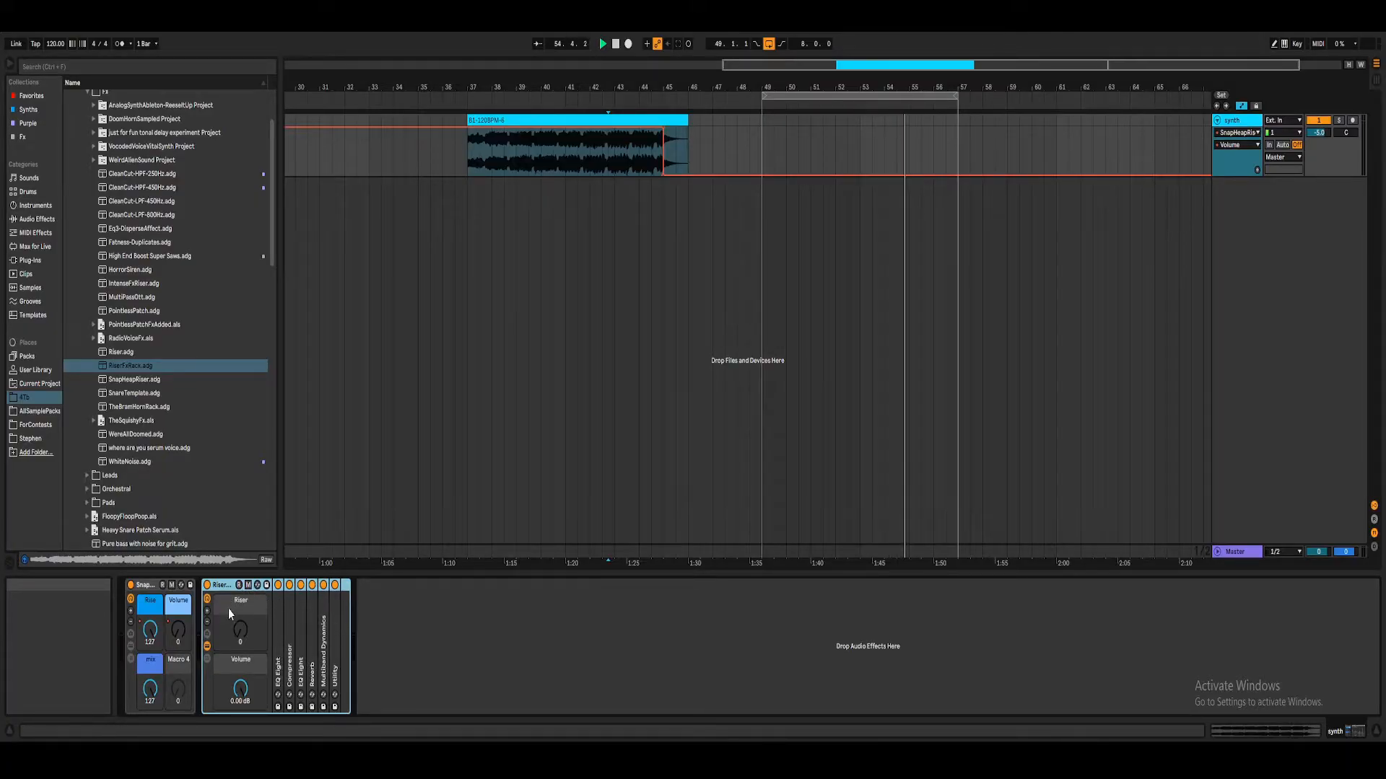
key("Delete")
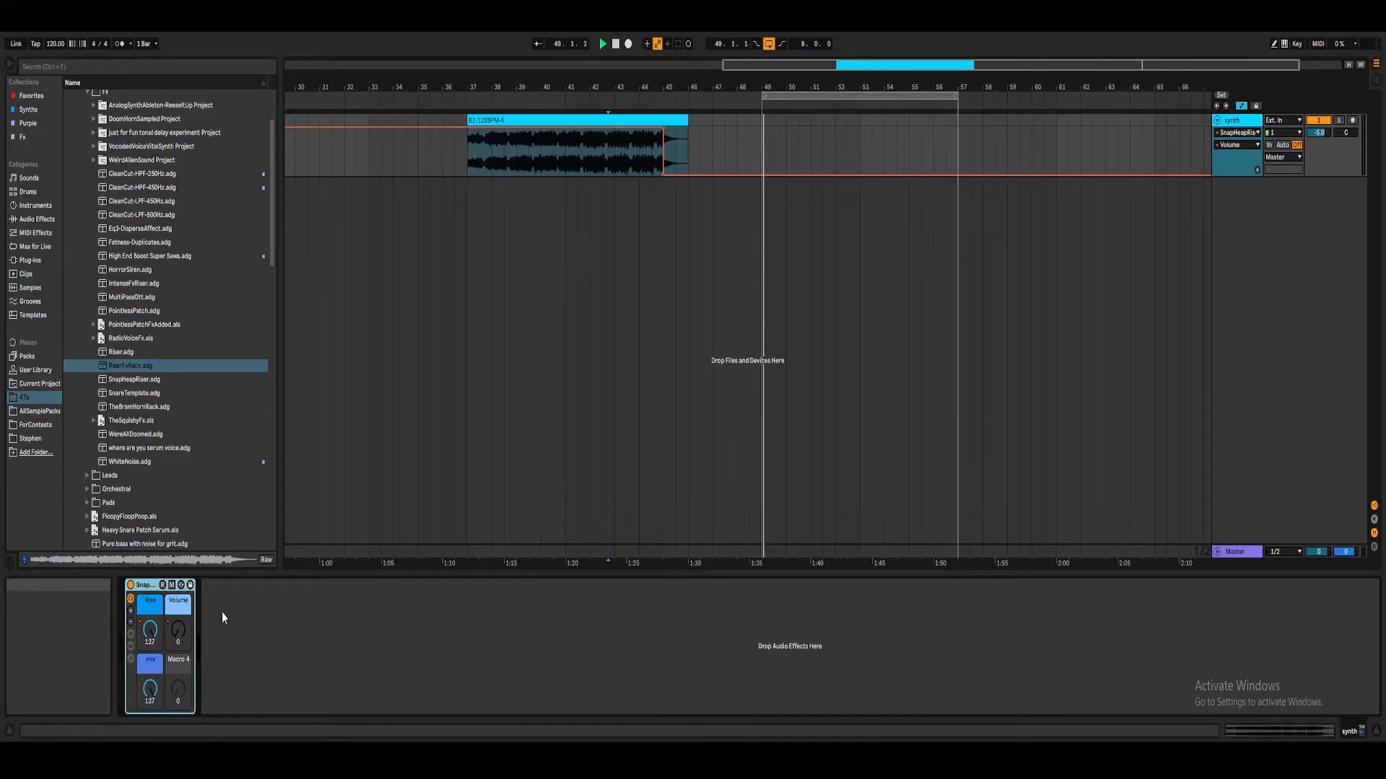
Step: Stop playback and delete the Snap Heap riser rack from the synth track
key("space")
left_click_drag(690, 84, 690, 36)
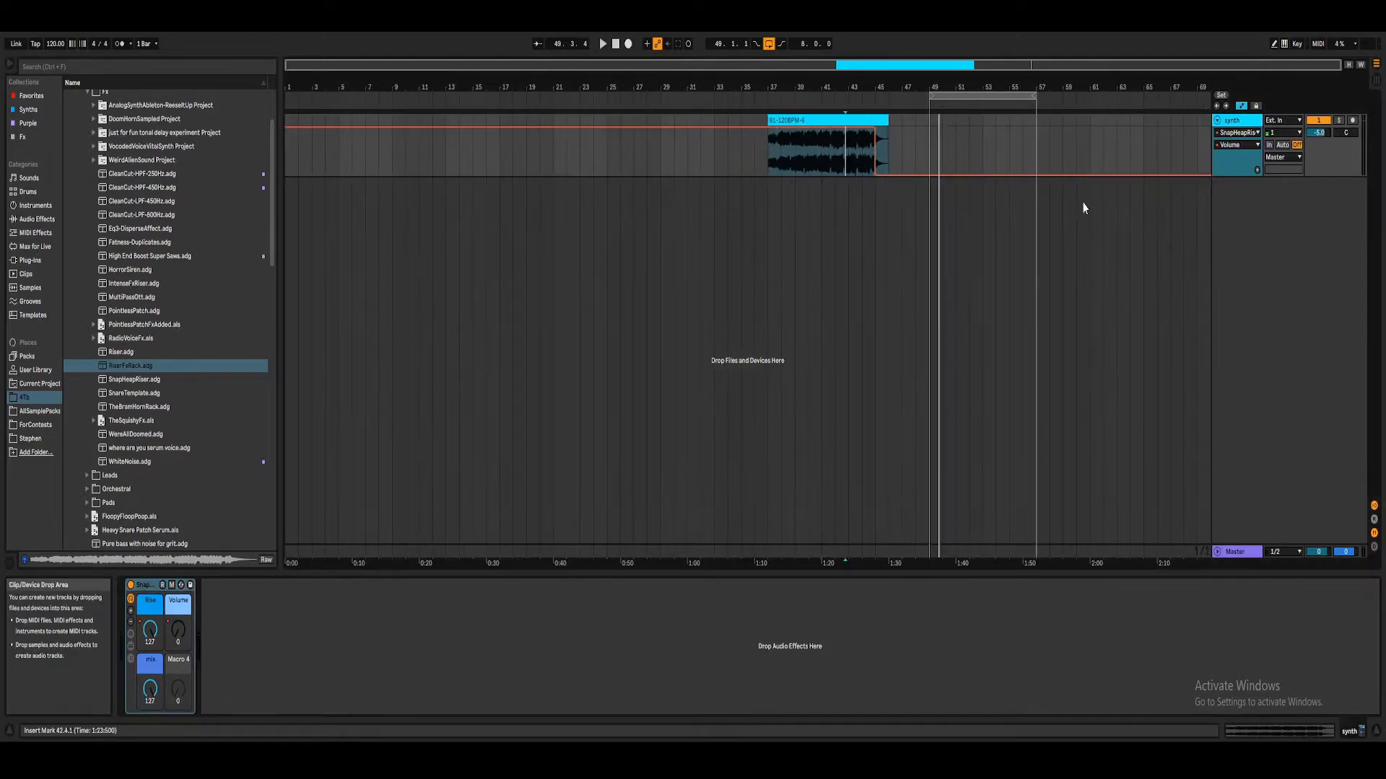
right_click(1240, 214)
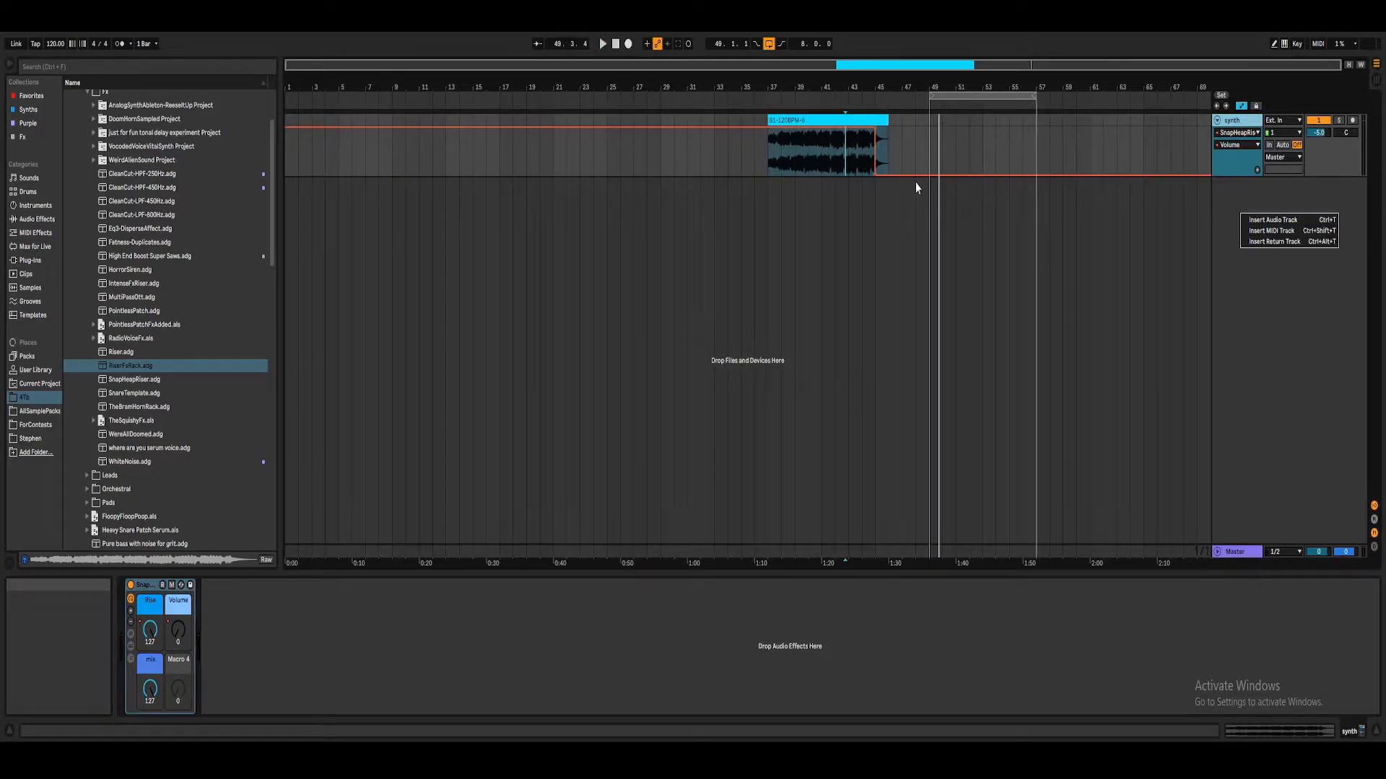
left_click(1237, 125)
left_click(150, 586)
key("Delete")
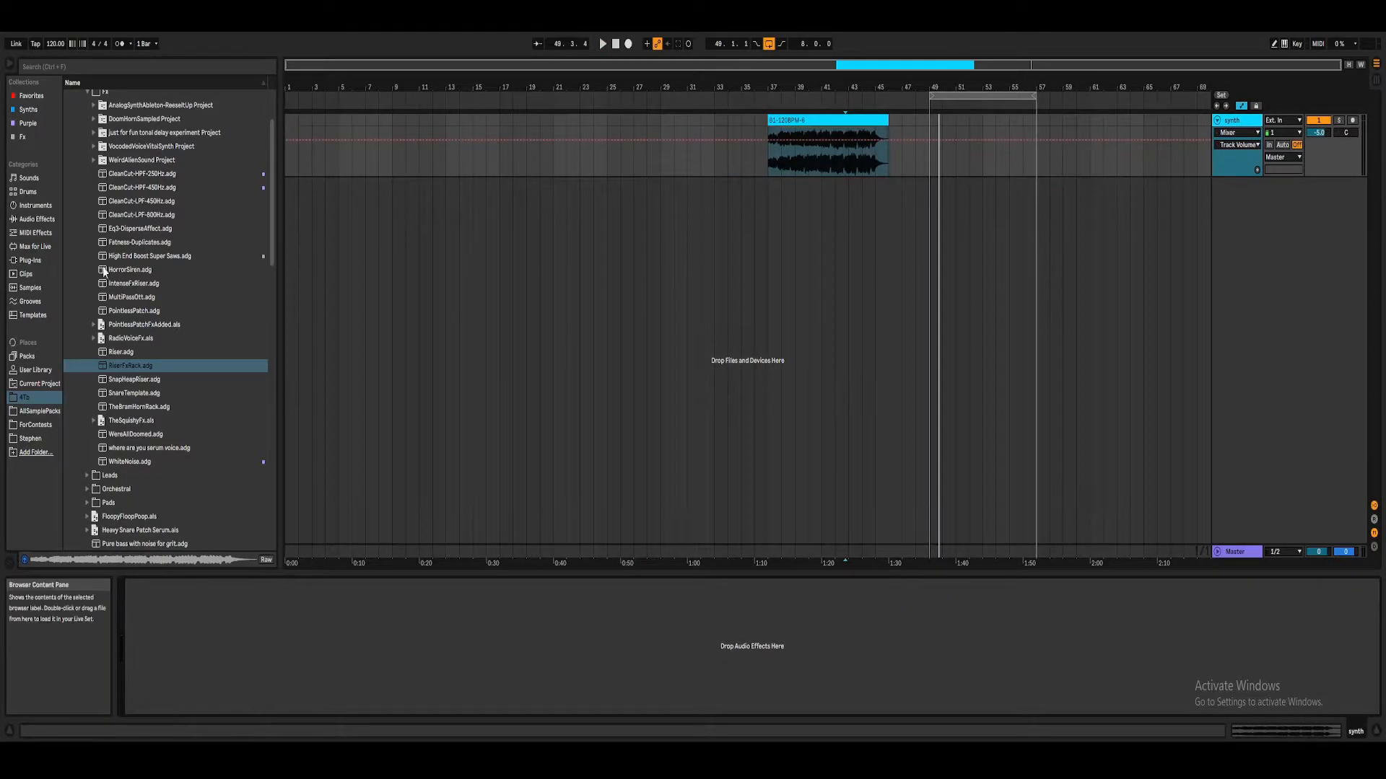
Step: Search the plug-ins for "sna" and load a blank Snap Heap onto the synth track
left_click(35, 233)
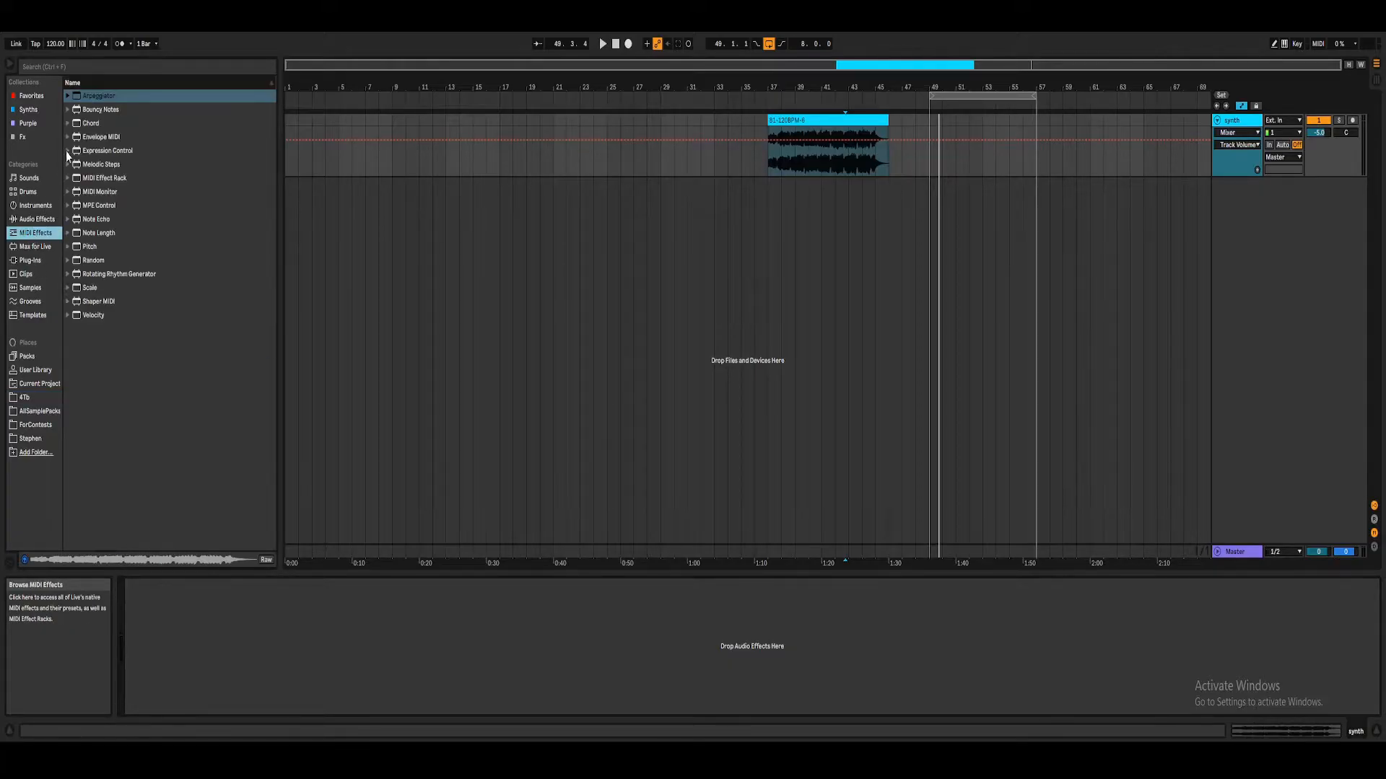
left_click(31, 262)
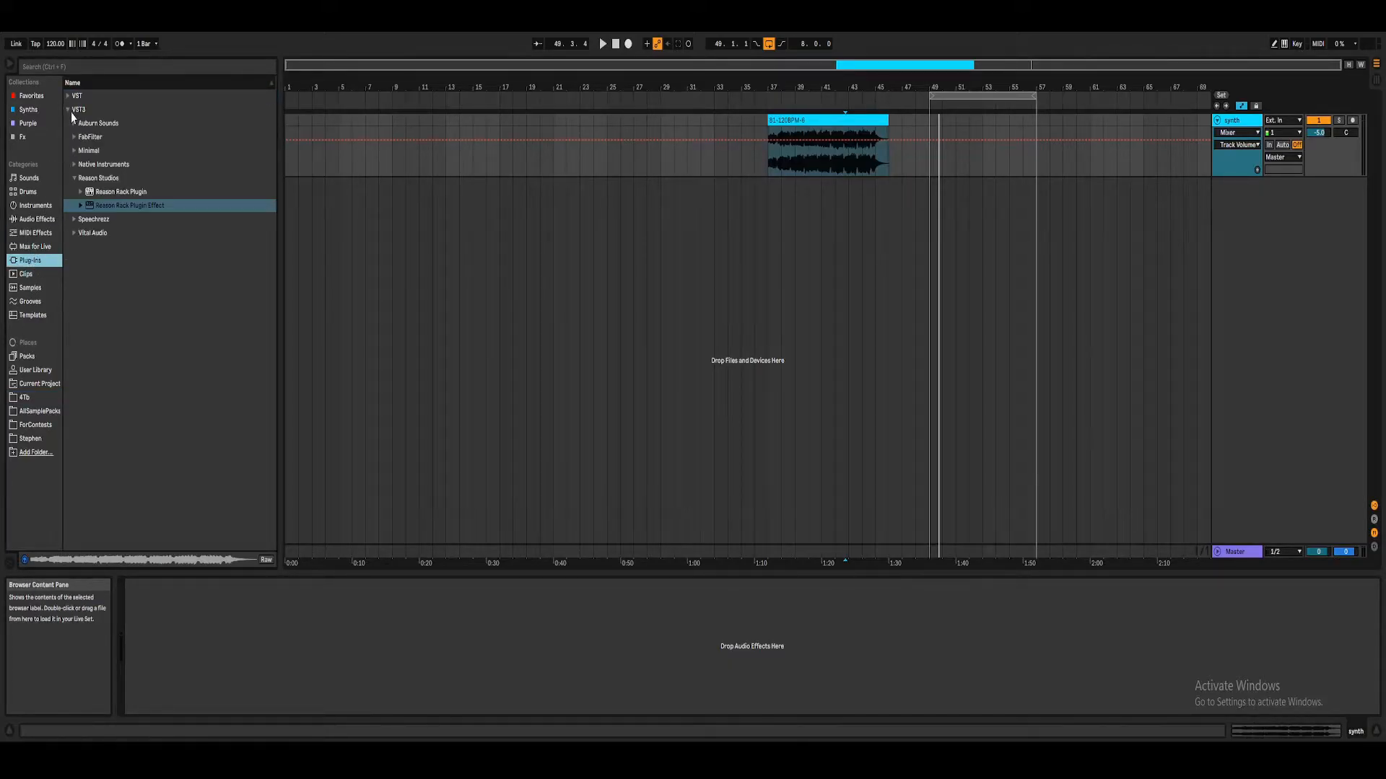
left_click(72, 114)
key("ctrl+f")
type("sna")
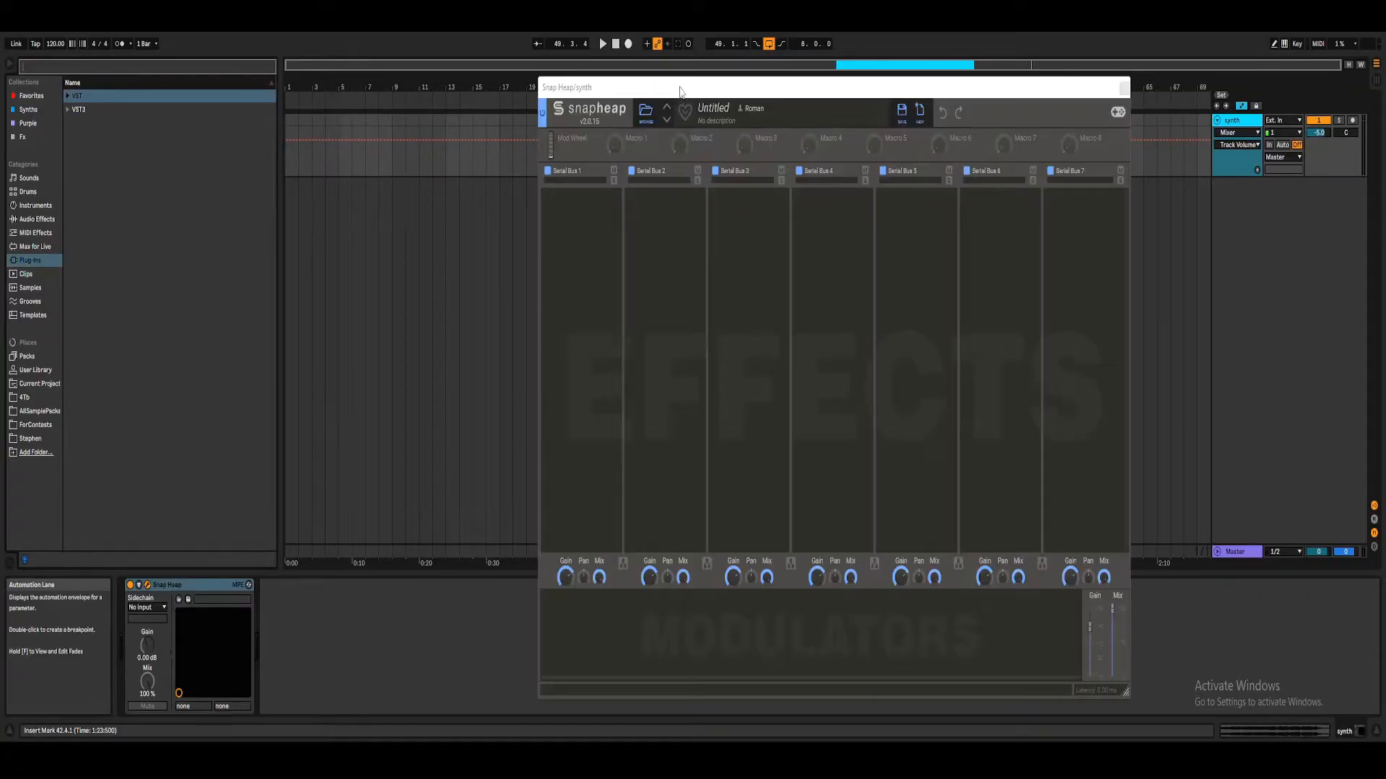
left_click_drag(679, 88, 715, 69)
Step: Add a Slice EQ effect to Serial Bus 1 in Snap Heap and collapse its module
left_click(643, 194)
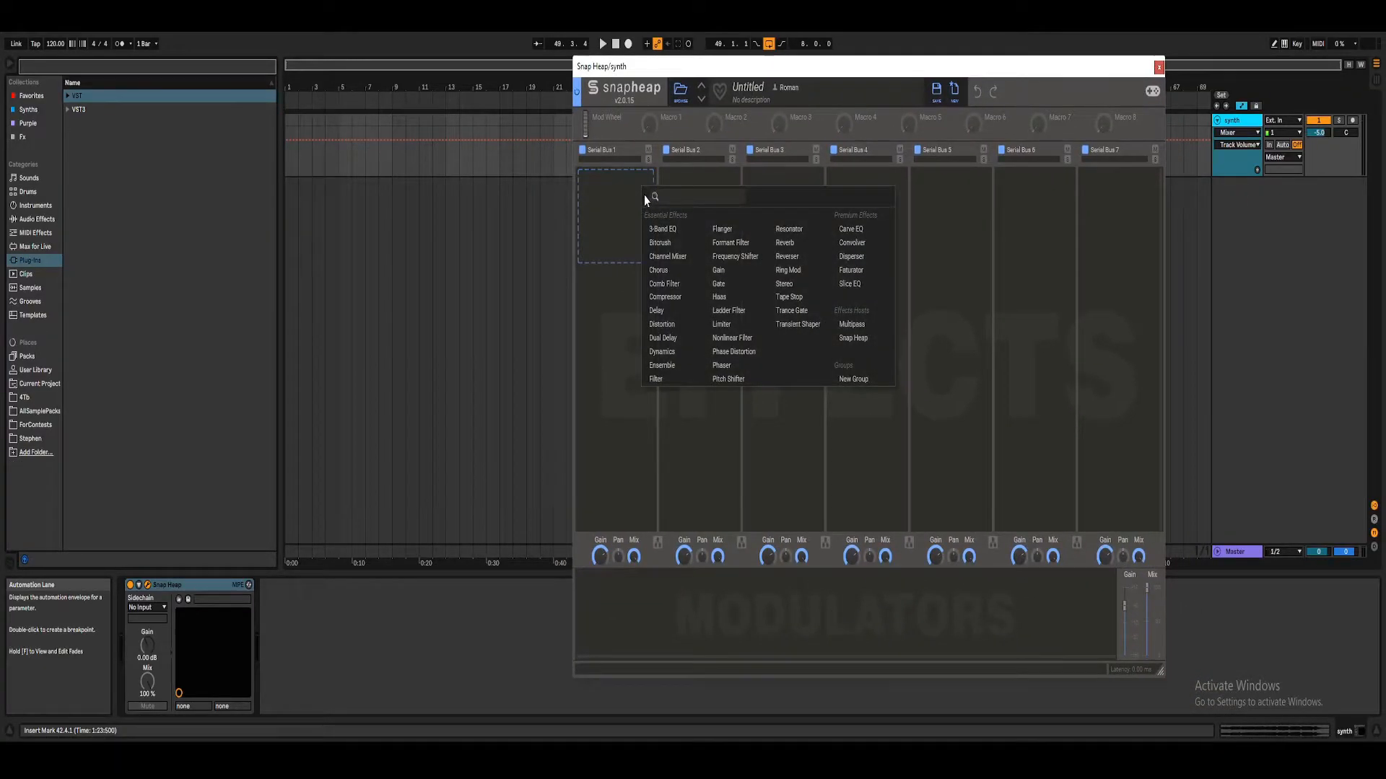
left_click(859, 284)
left_click(618, 319)
left_click(613, 177)
left_click(648, 182)
Step: Add a Dual Delay and a Compressor below the Slice EQ in Serial Bus 1, collapsing both modules
left_click(631, 200)
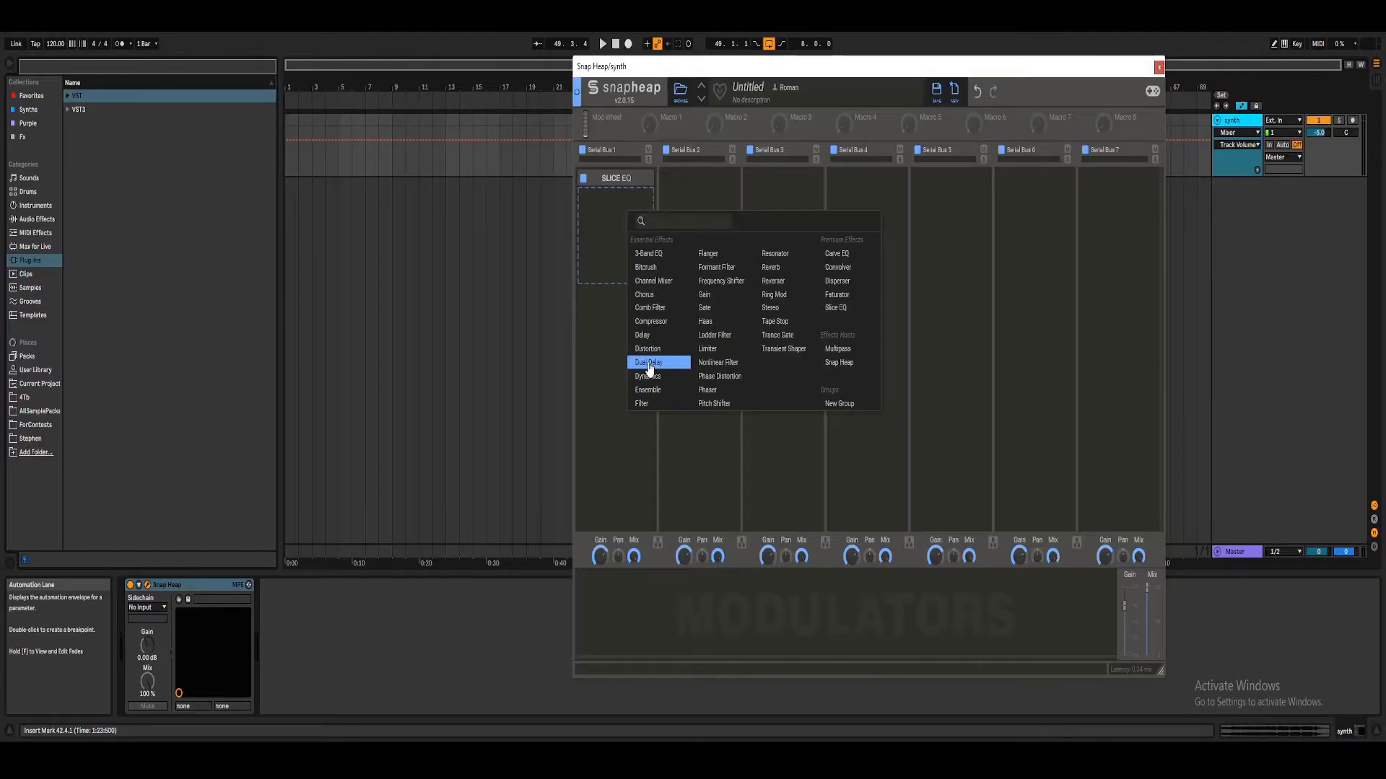
left_click(648, 363)
left_click(643, 206)
left_click(635, 257)
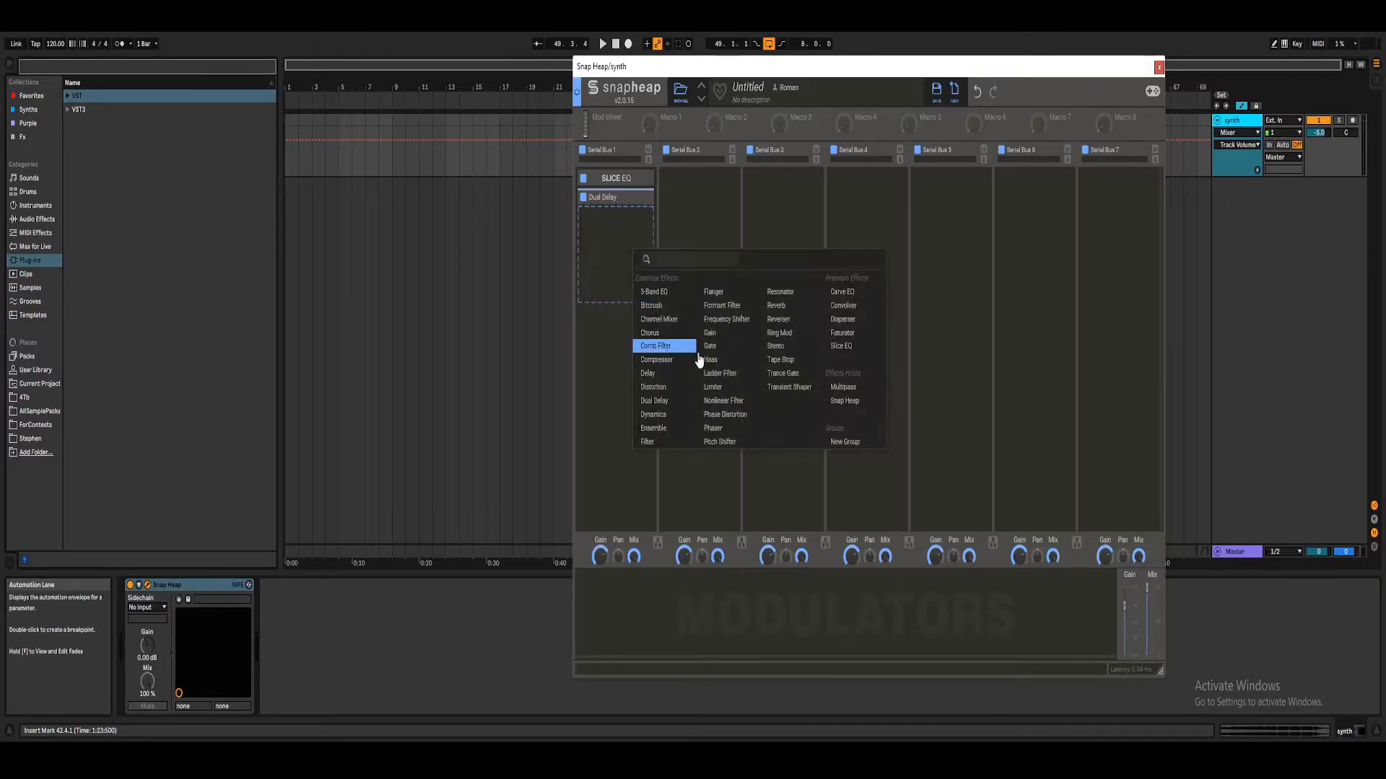
left_click(663, 361)
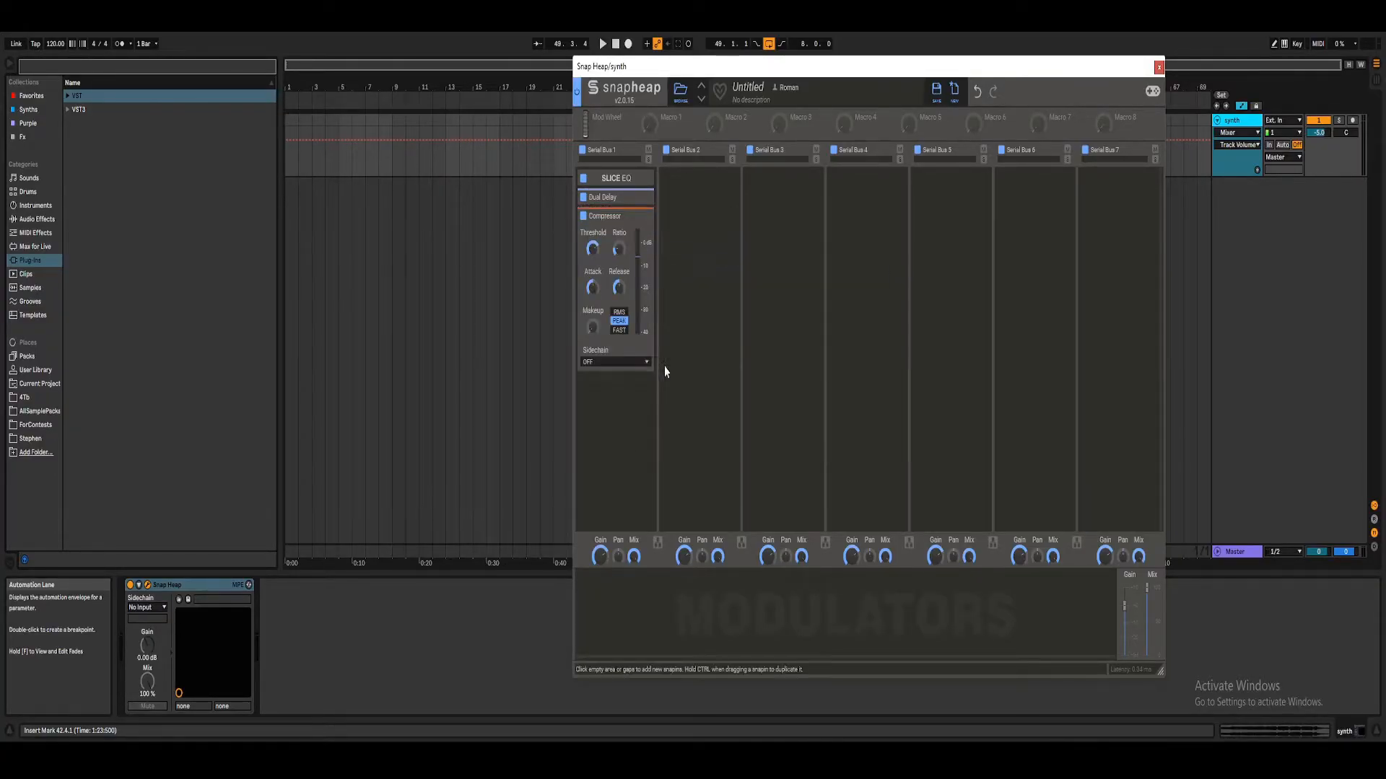
left_click(635, 216)
Step: Collapse the Compressor module and add a Multipass below it in Serial Bus 1
left_click(636, 232)
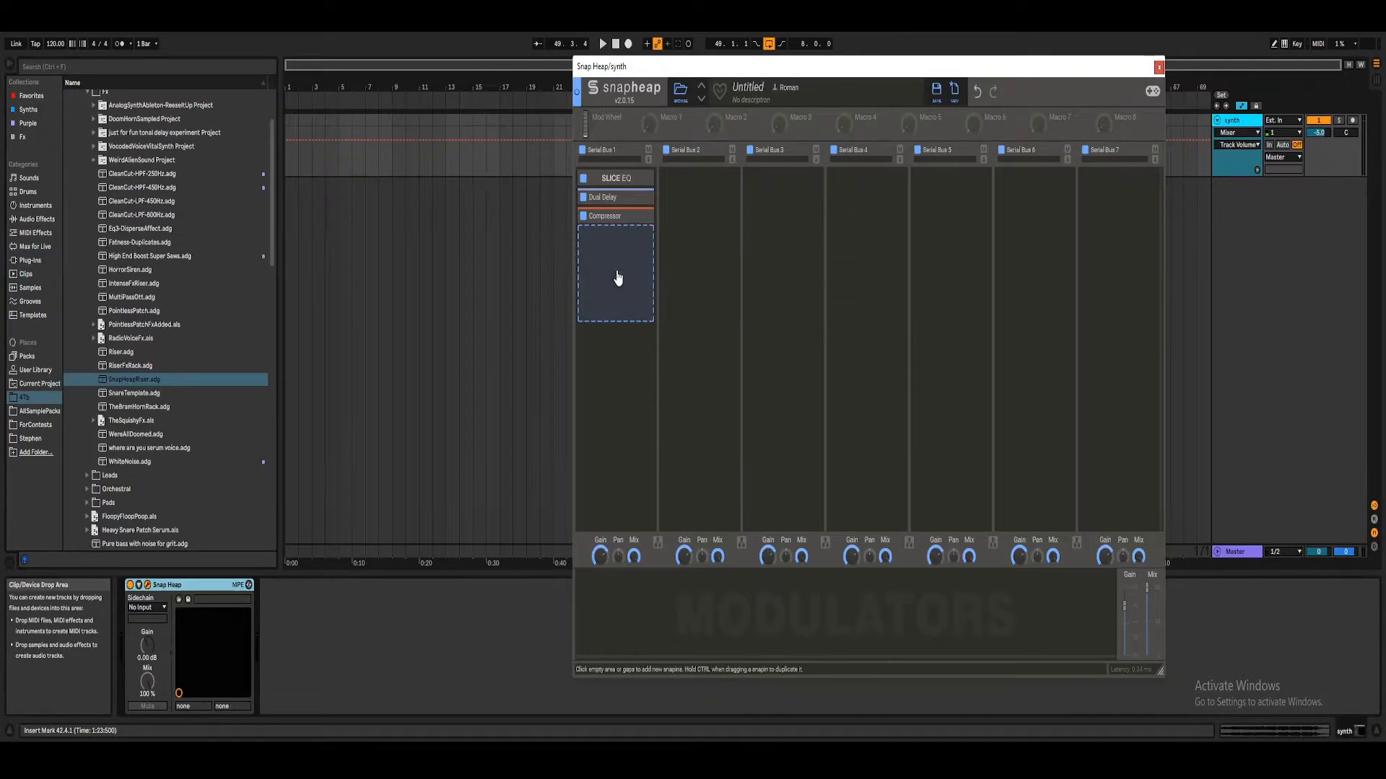
left_click(616, 273)
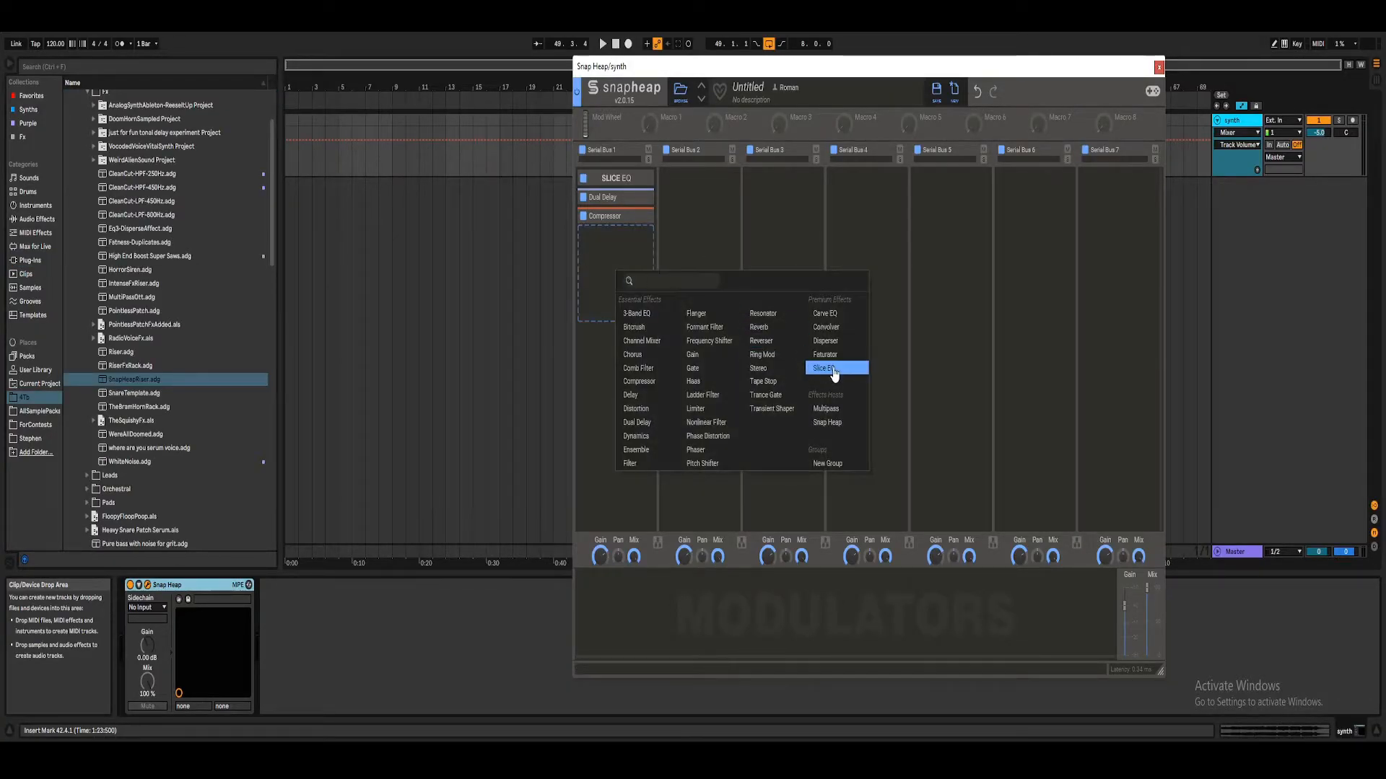
left_click(827, 410)
Step: Add a Dynamics effect to Band 3 of the Multipass, duplicate it to Band 4, and collapse the Multipass module
left_click(645, 258)
left_click(693, 299)
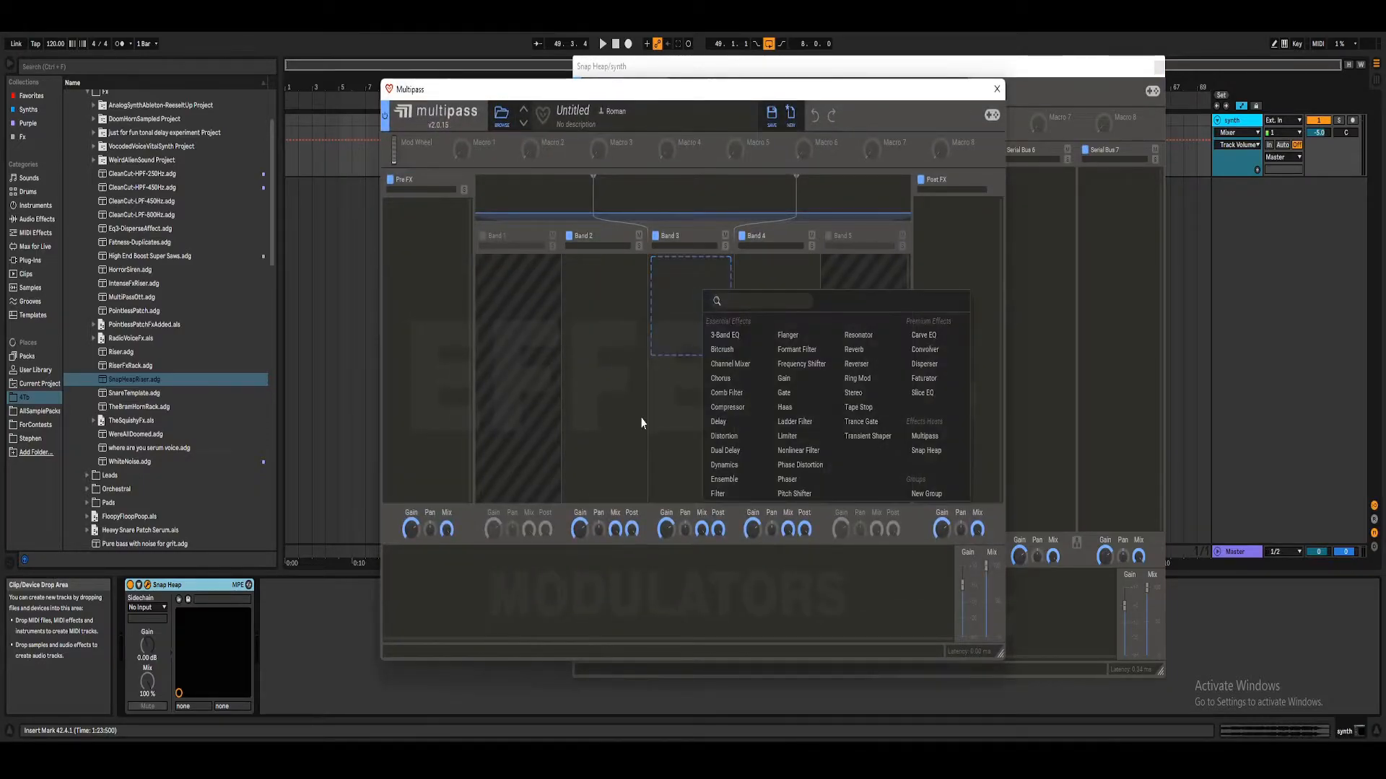
left_click(733, 465)
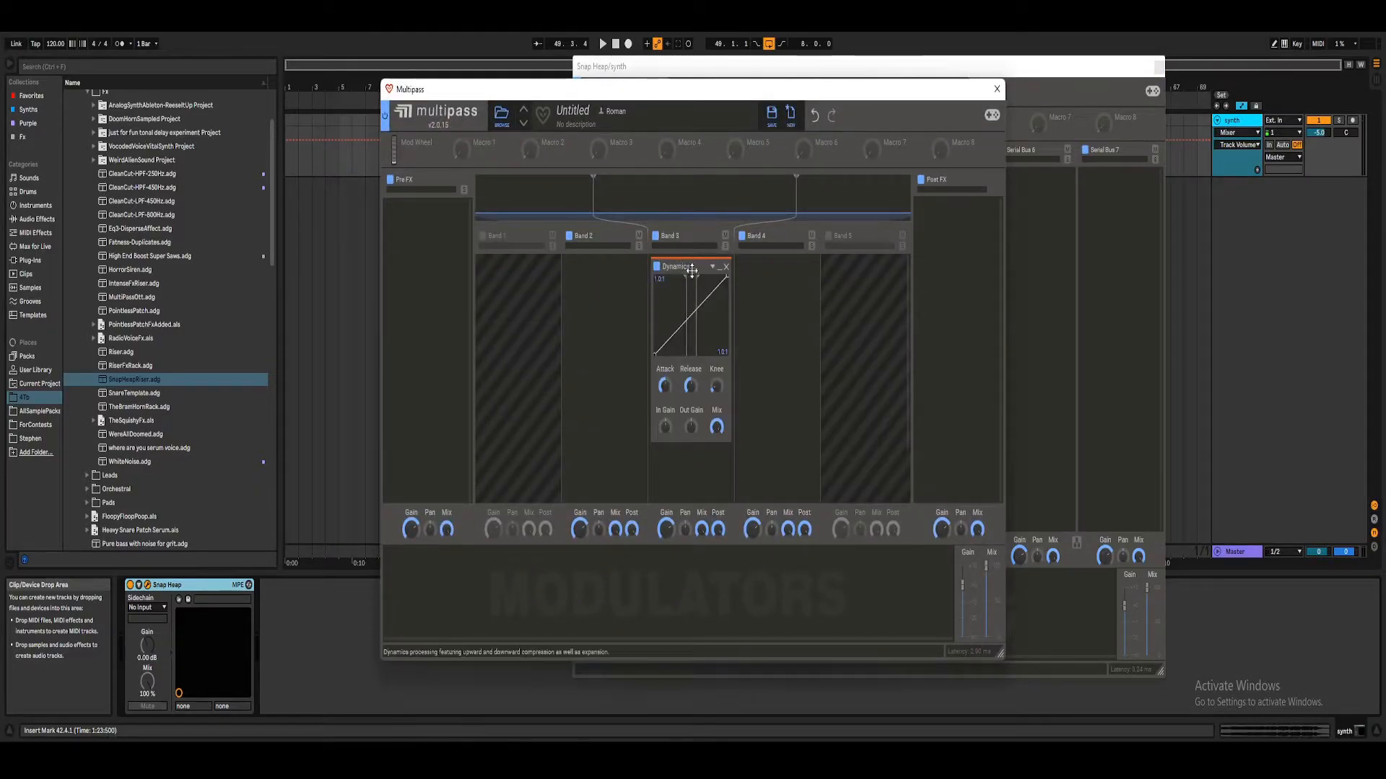
left_click_drag(686, 272, 773, 272)
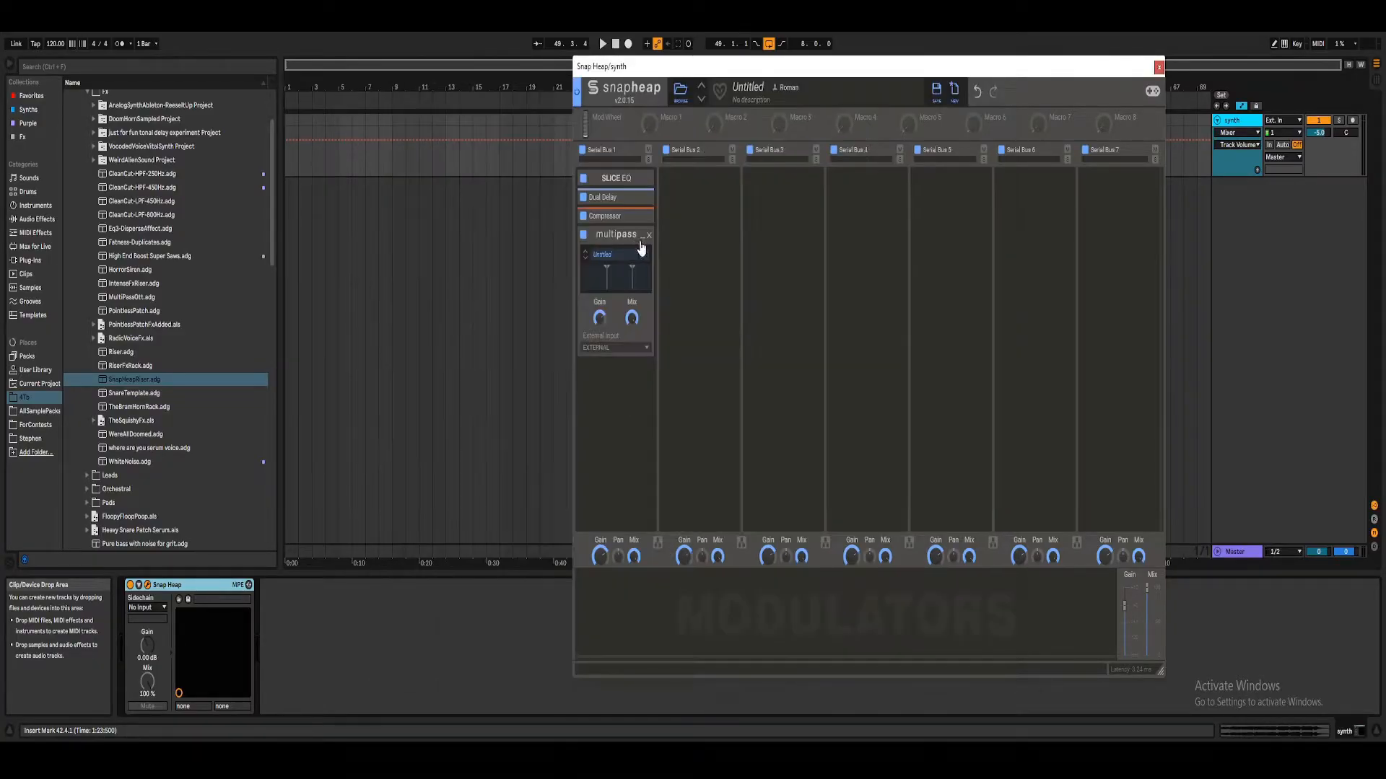
left_click(640, 237)
Step: Move the Compressor below the Multipass in Serial Bus 1
left_click(641, 327)
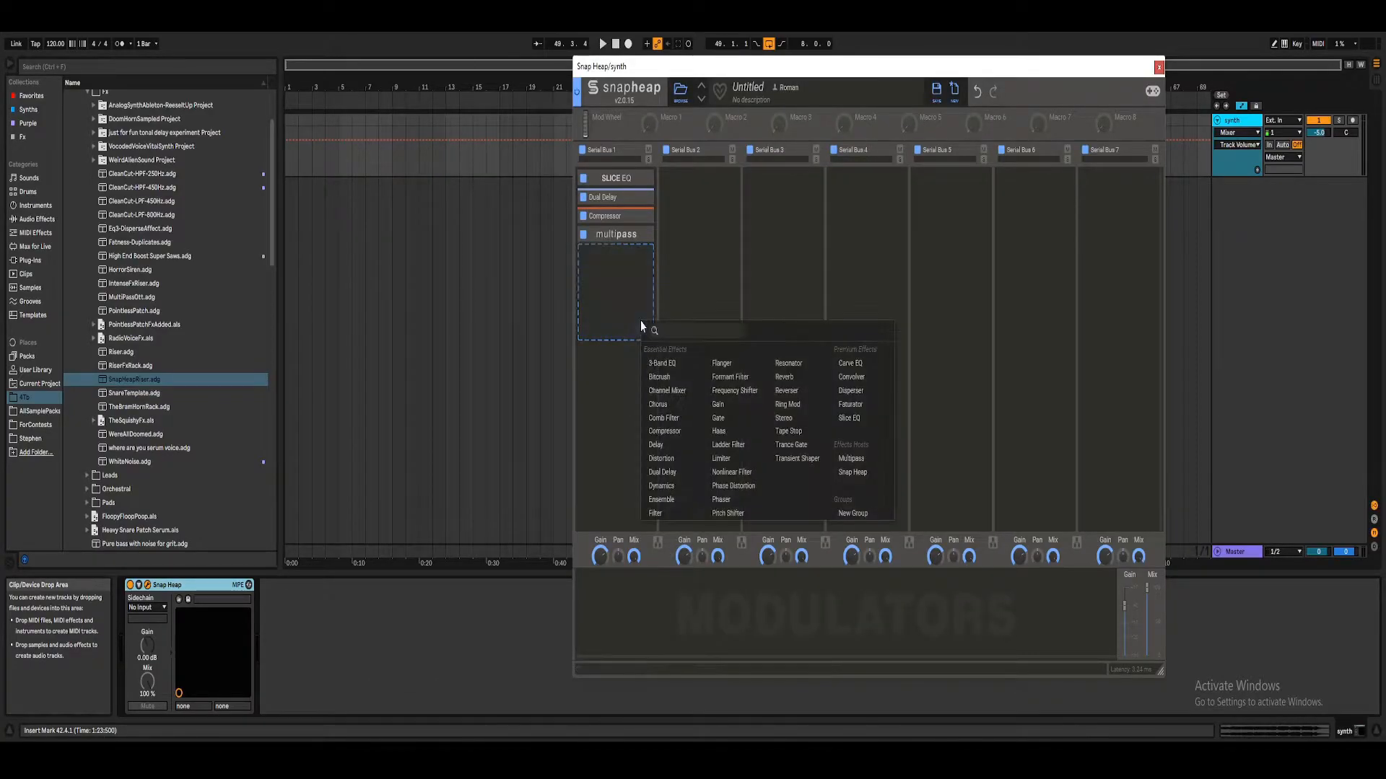
left_click(614, 329)
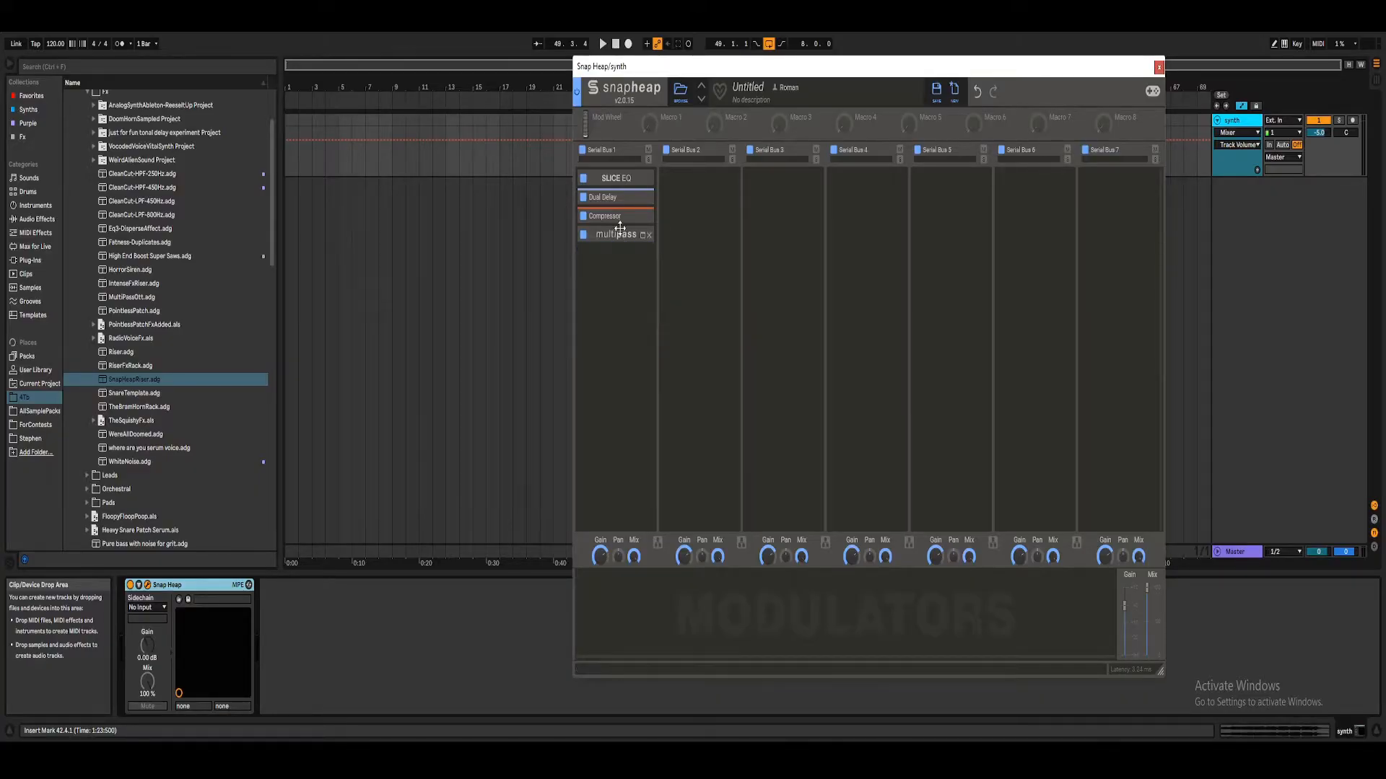
left_click_drag(618, 217, 614, 249)
Step: Add a Gain effect to Serial Bus 2 and collapse its module
left_click(712, 215)
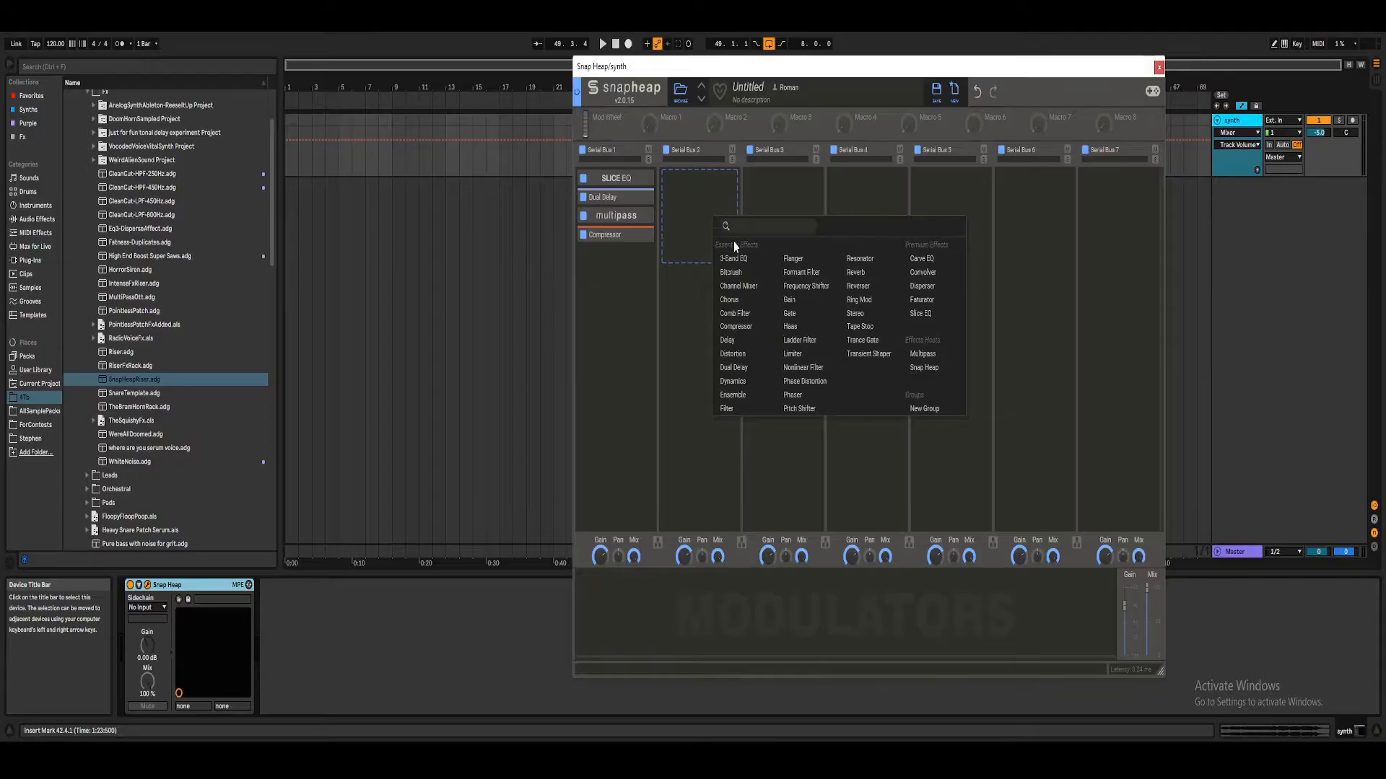
left_click(791, 300)
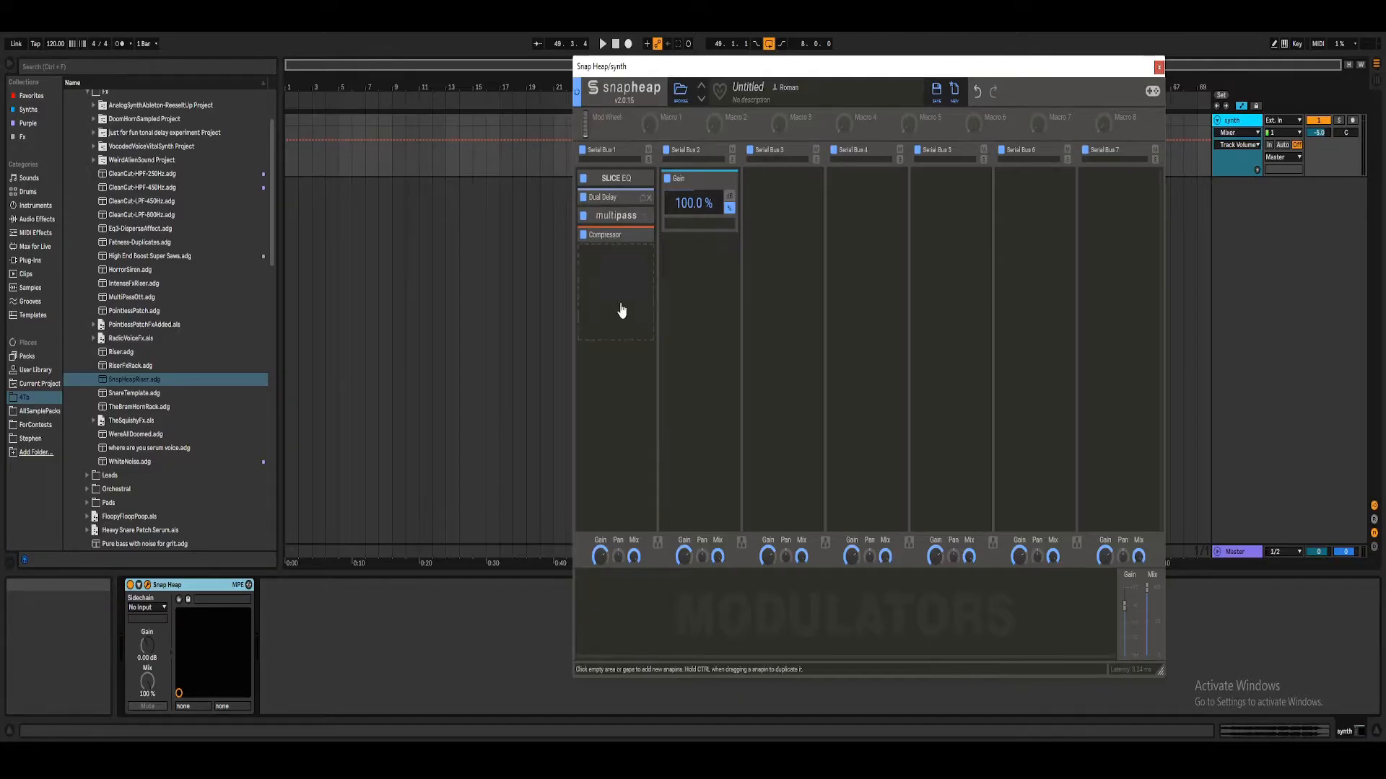
mouse_move(776, 71)
left_mouse_down()
mouse_move(791, 91)
mouse_move(775, 65)
left_mouse_up()
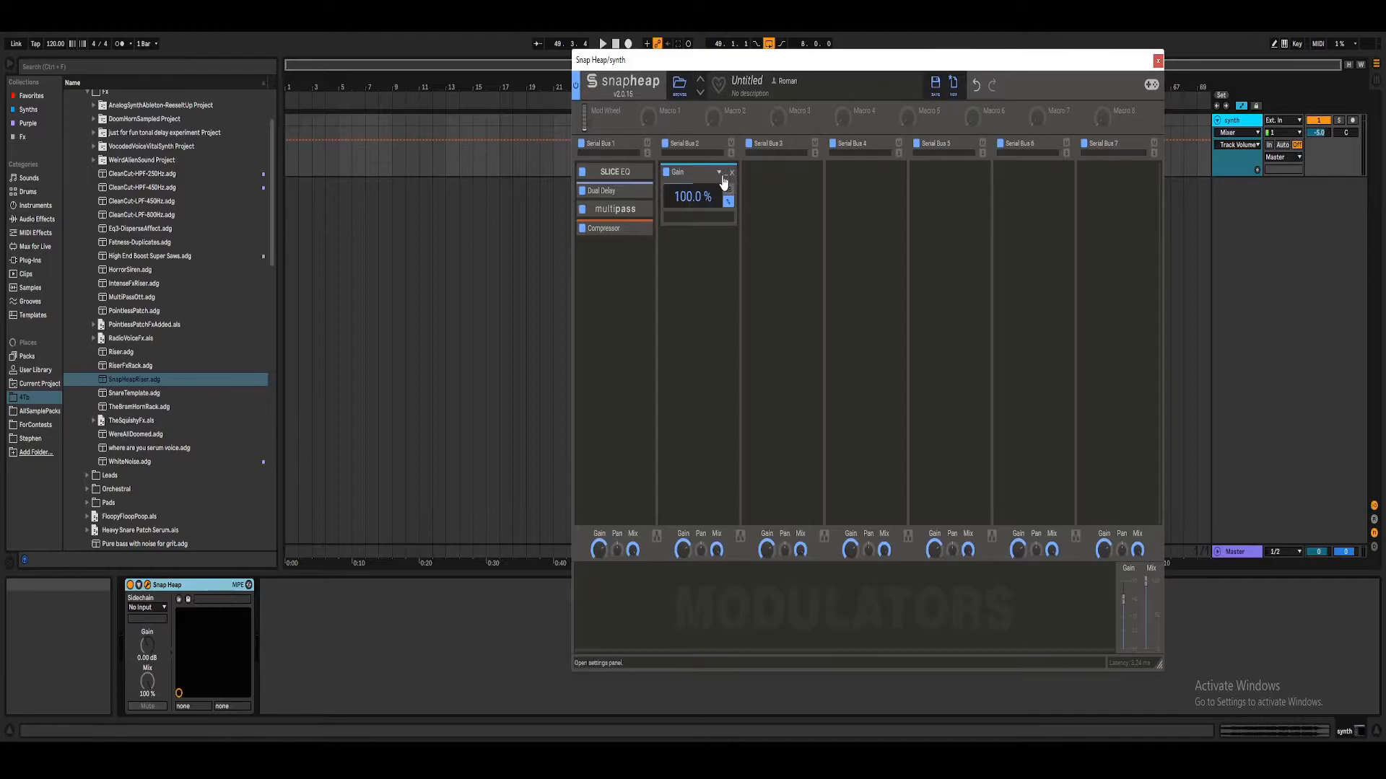
left_click(726, 175)
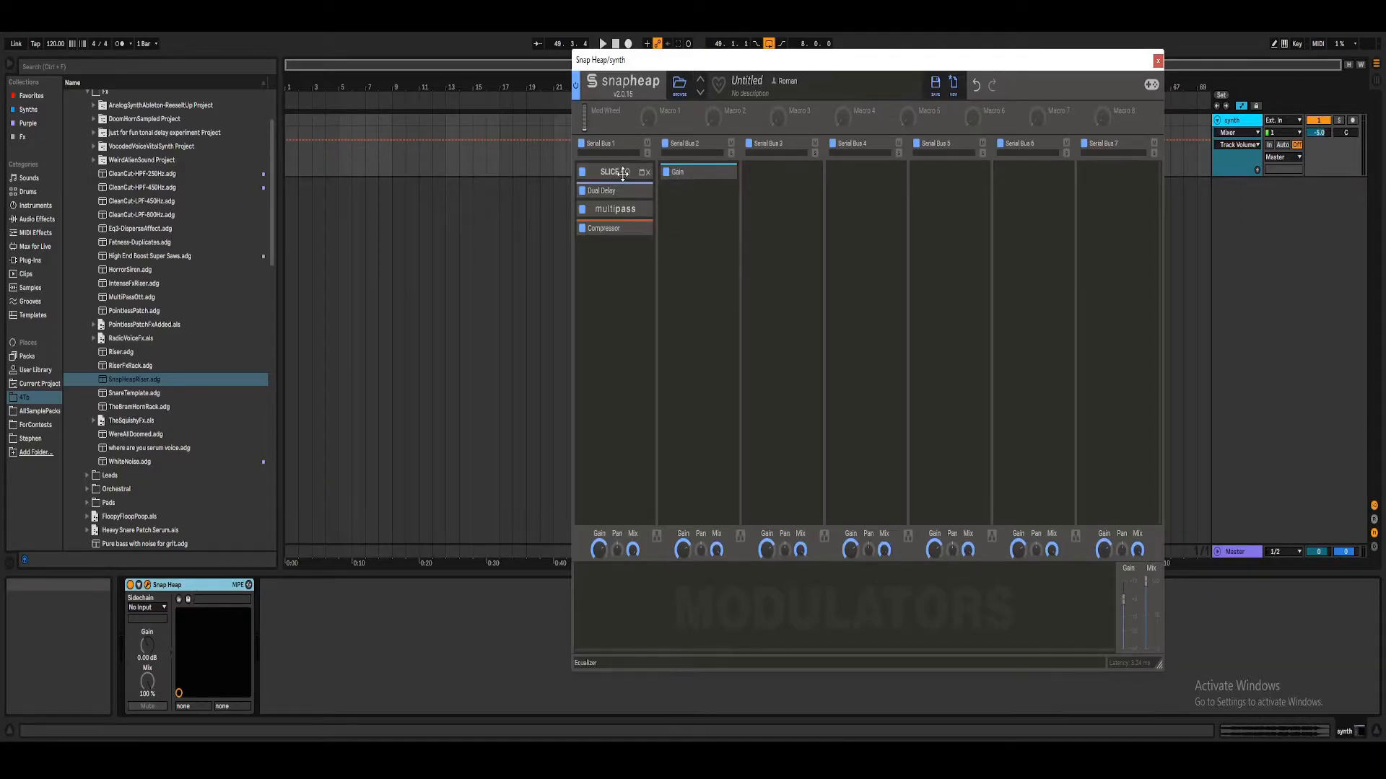
Step: Delete the Compressor from Serial Bus 1 and add a nested Snap Heap below the Multipass instead
left_click(640, 229)
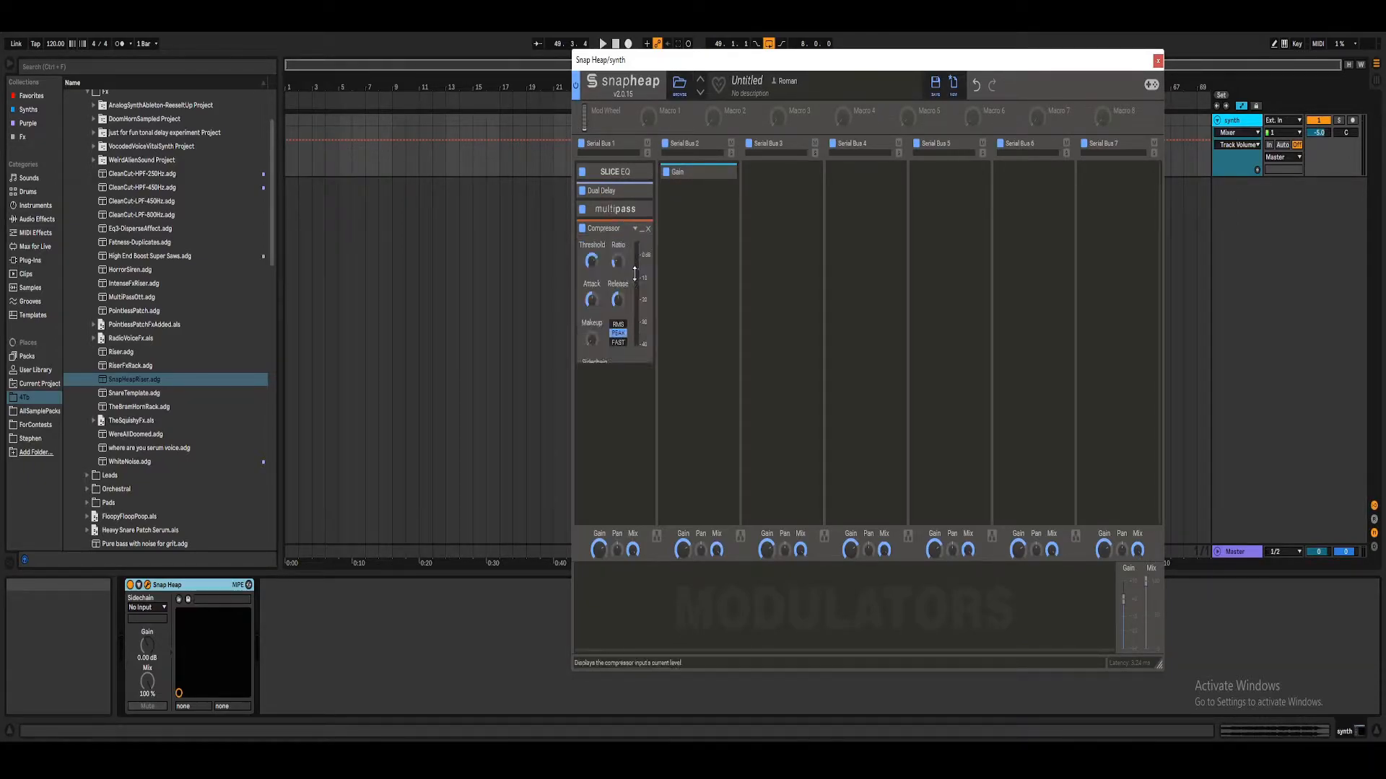
left_click(648, 230)
left_click(616, 338)
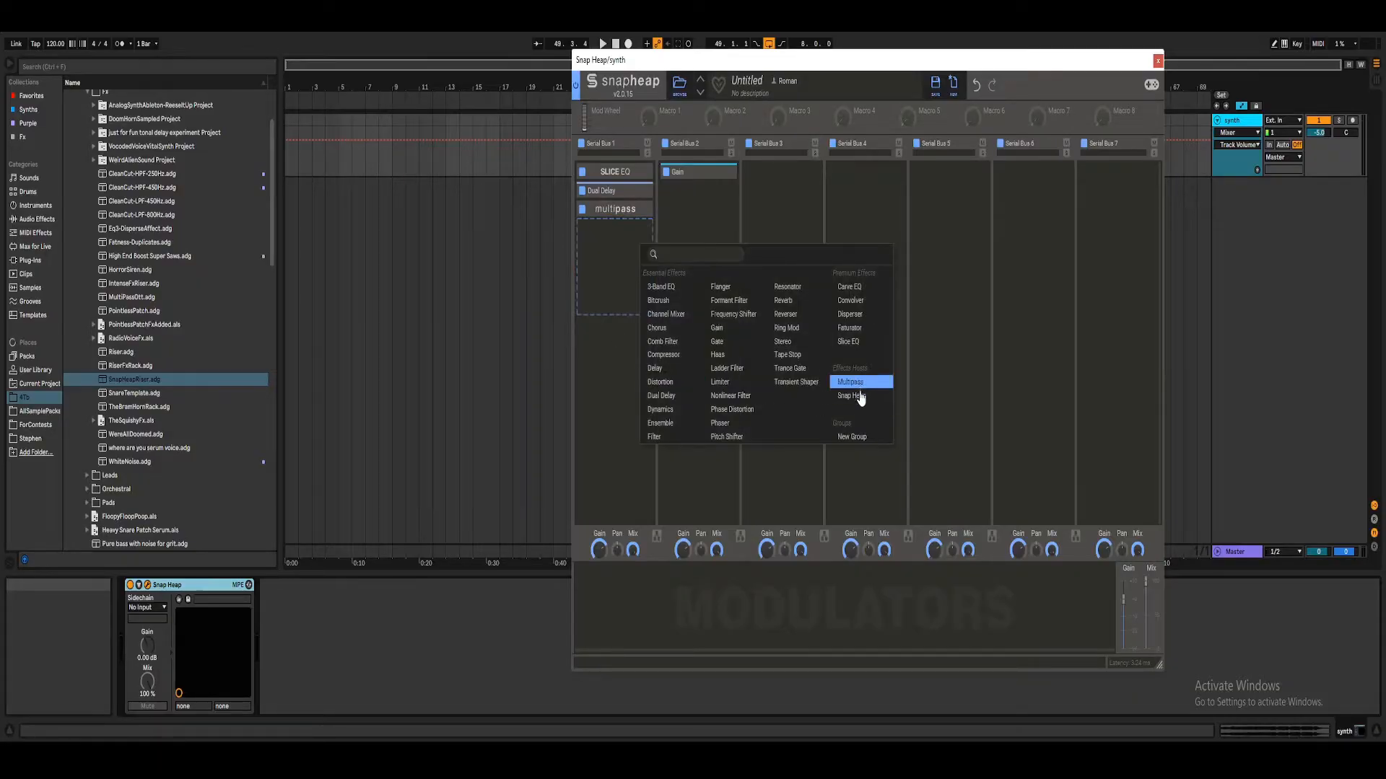
left_click(859, 397)
left_click(647, 254)
left_click(604, 340)
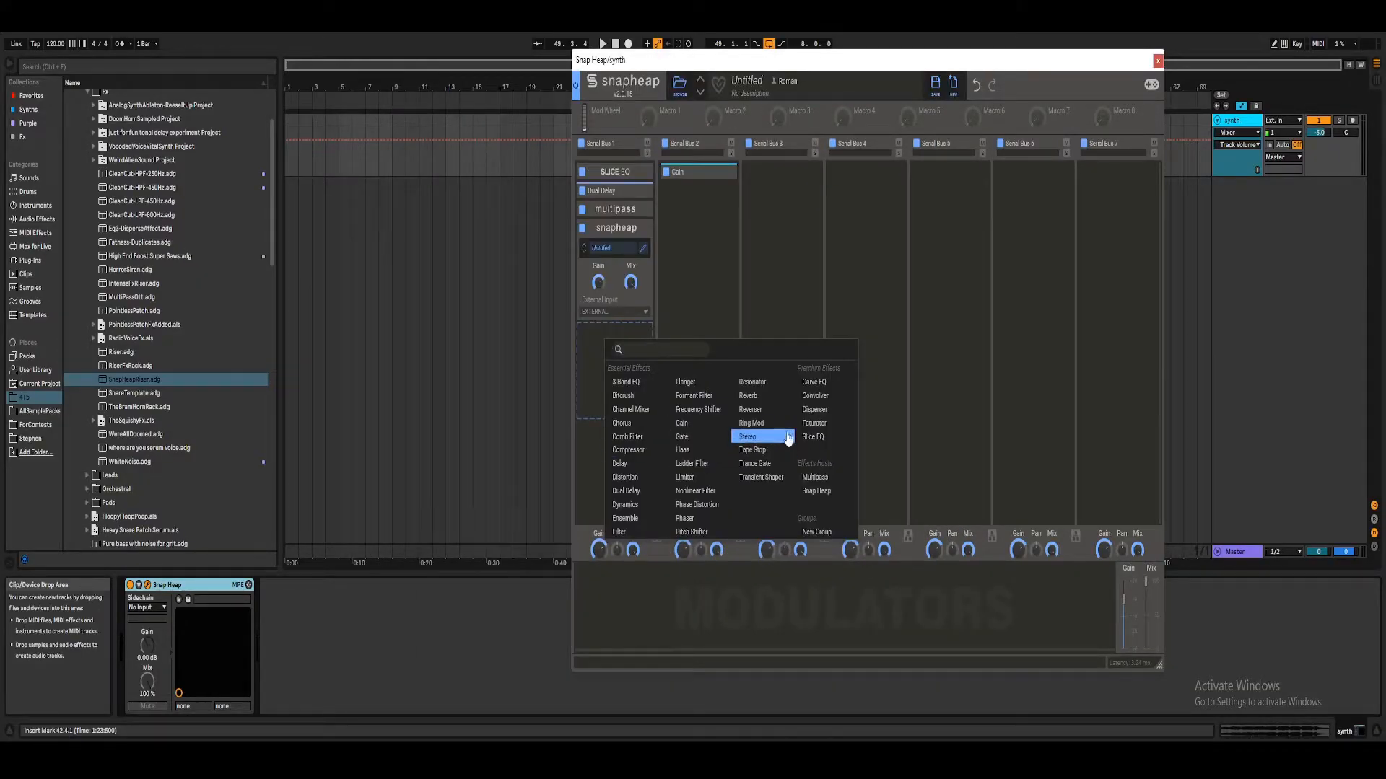
left_click(628, 450)
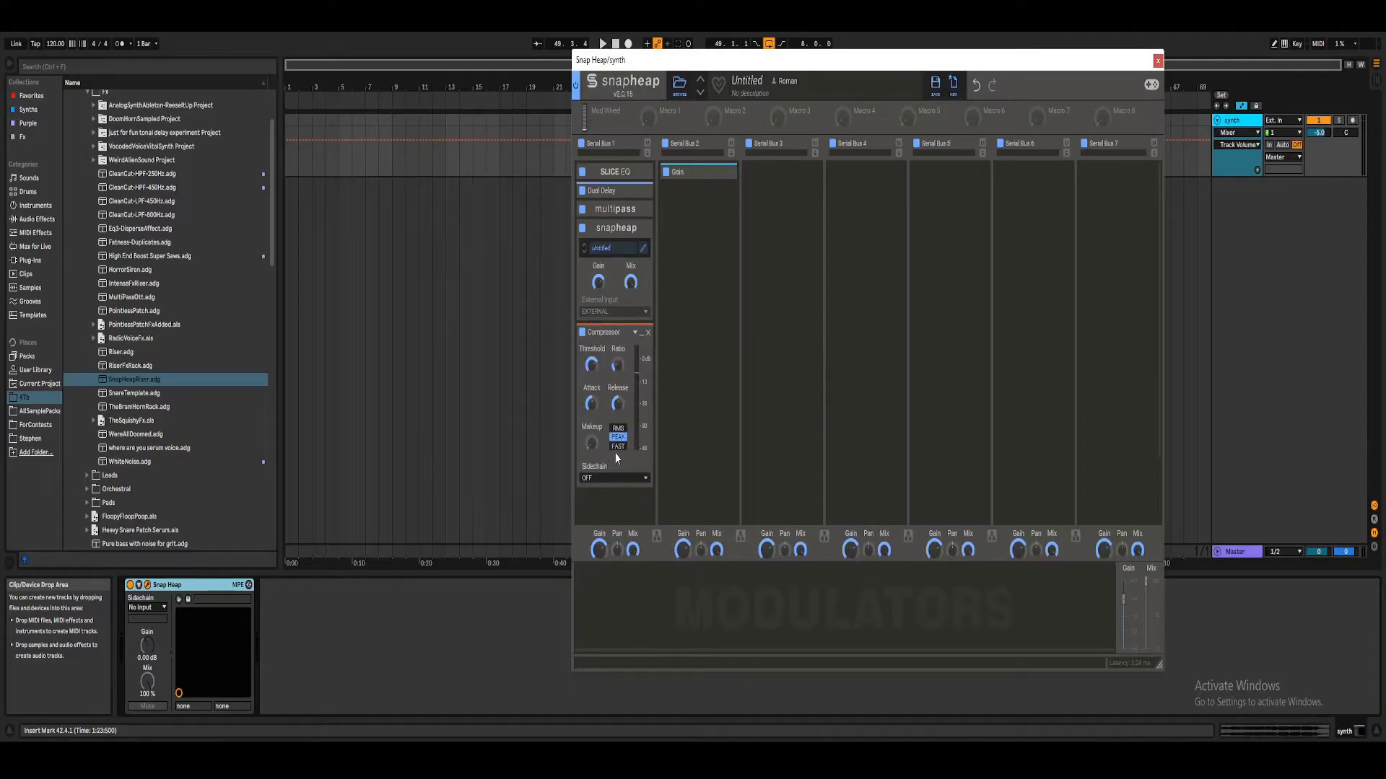
left_click(648, 334)
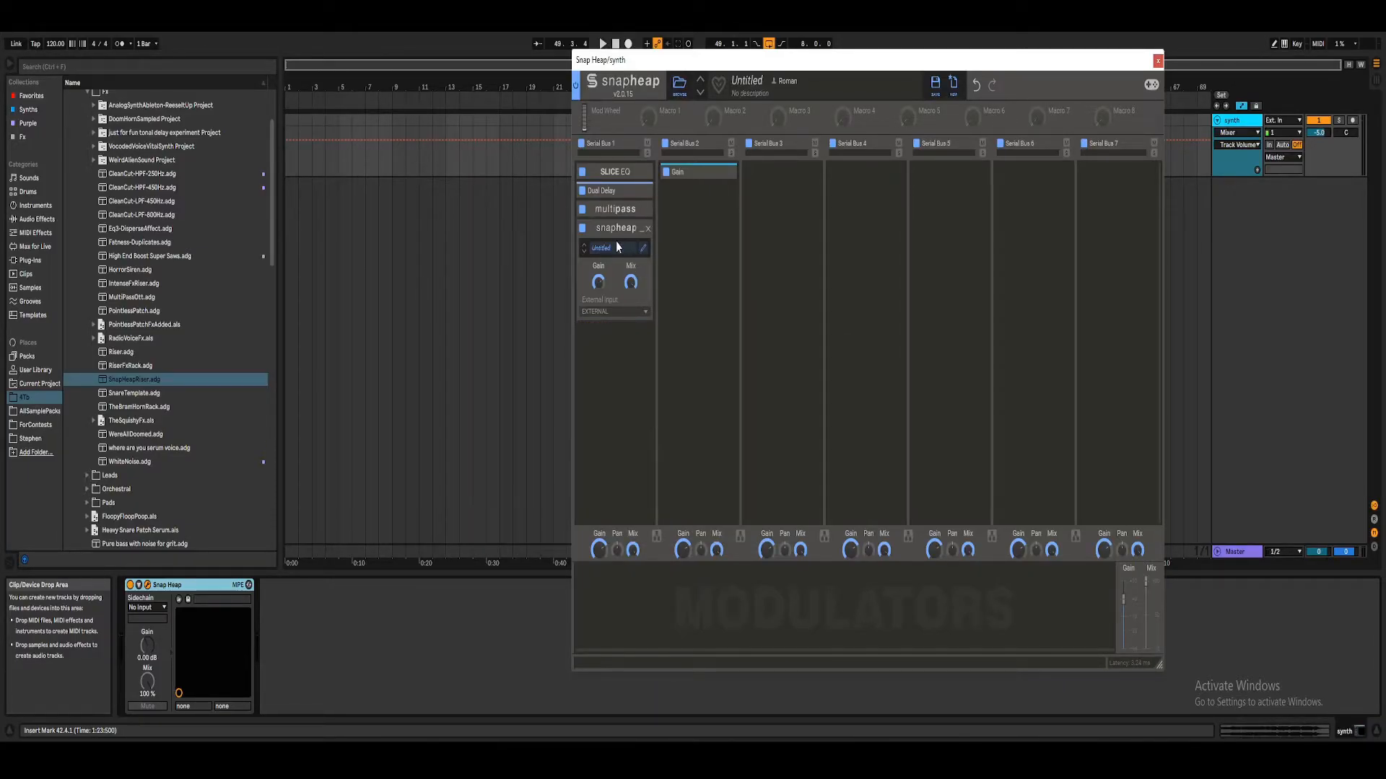
Step: Add a Compressor to Serial Bus 1 inside the nested Snap Heap and turn the nested module's mix down
left_click(643, 251)
left_click(464, 232)
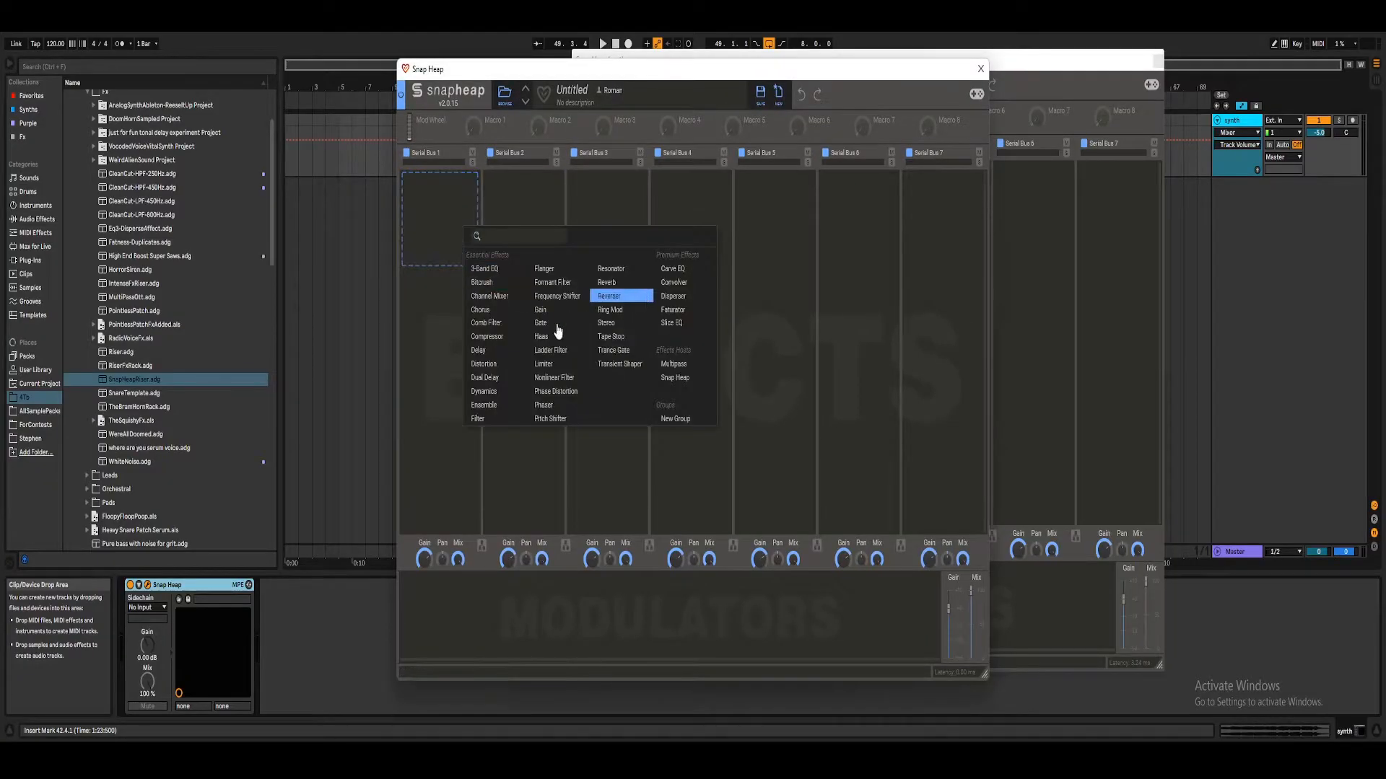
left_click(495, 338)
left_click(980, 69)
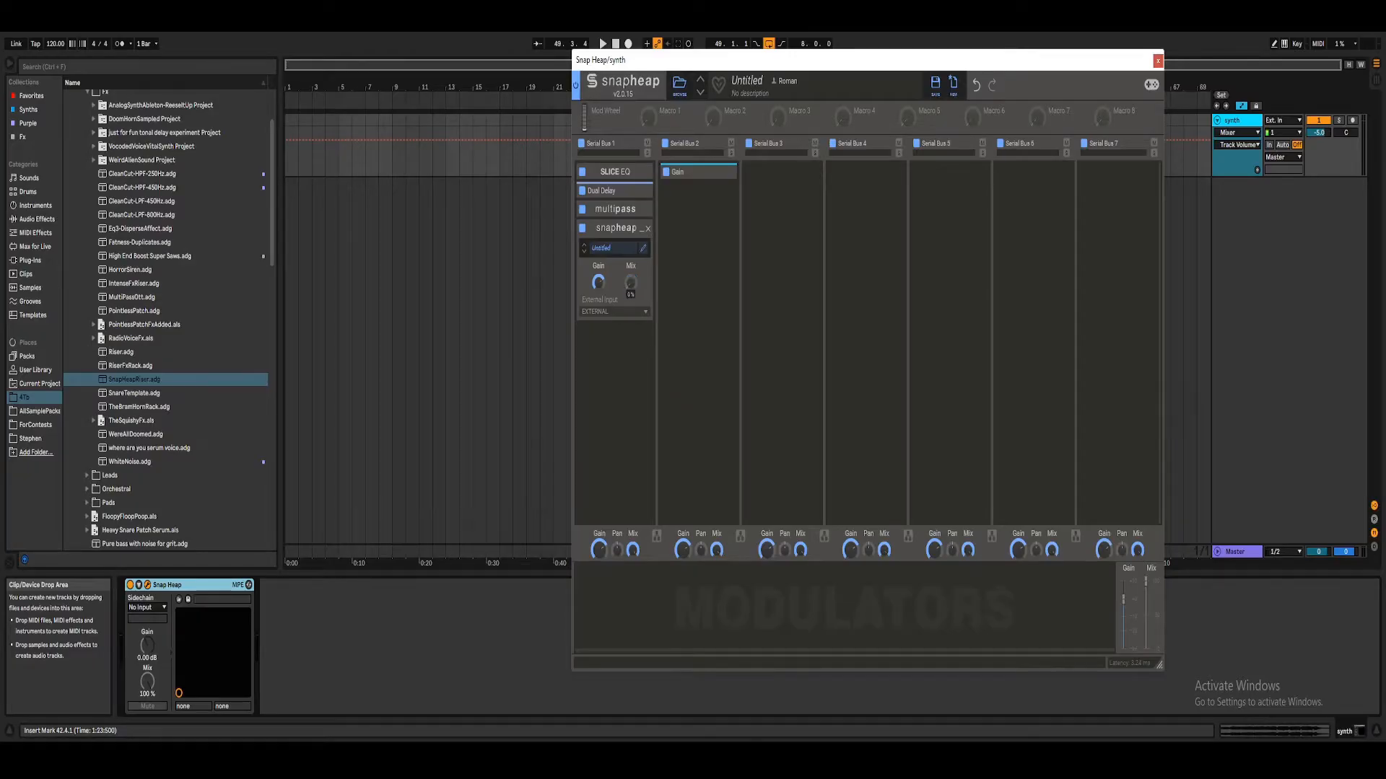
Step: Nudge Macro 1 to bring up its automation on the synth track, and leave only the Slice EQ module expanded
left_click_drag(651, 111, 651, 109)
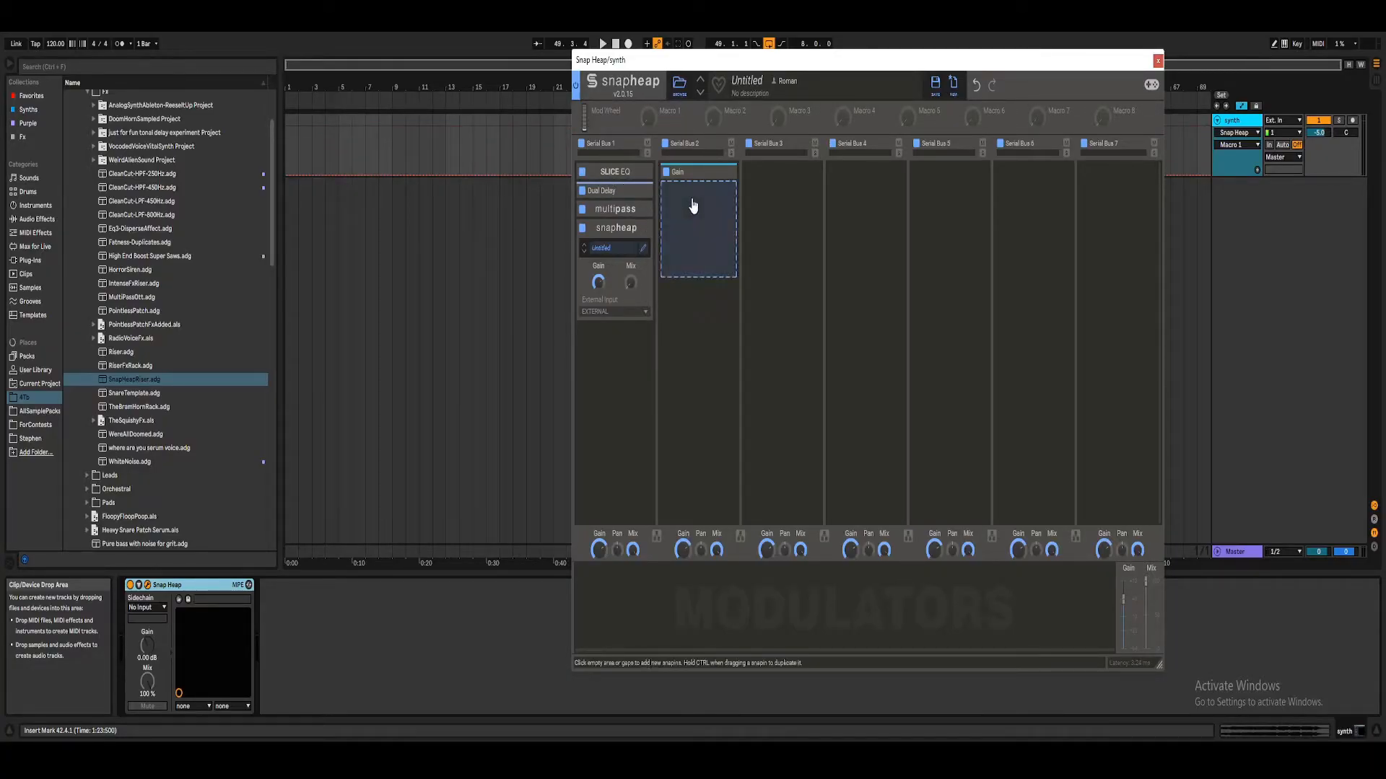
left_click(640, 229)
left_click(642, 210)
left_click(641, 210)
left_click(641, 174)
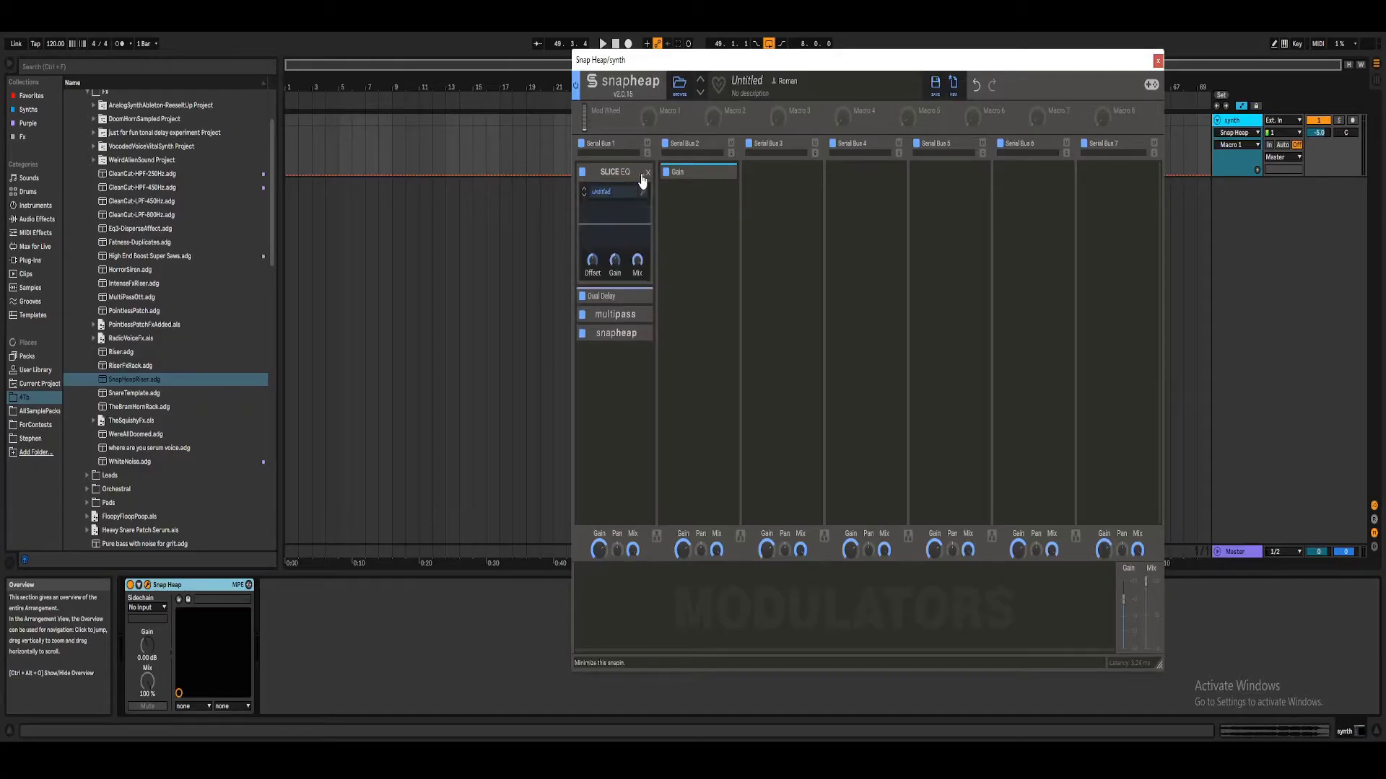
Step: Bypass the Gain, Dual Delay, Multipass and nested Snap Heap modules
left_click(665, 172)
left_click(583, 298)
left_click(583, 335)
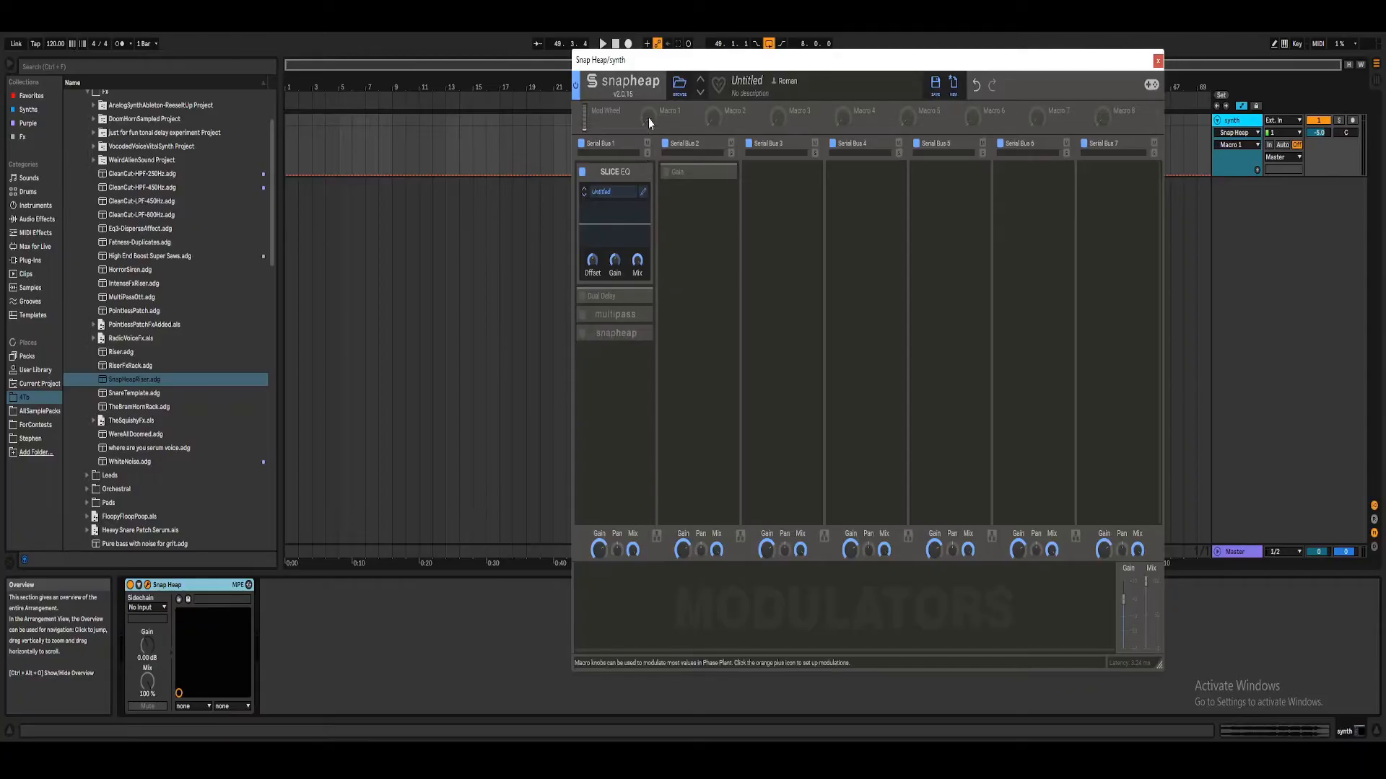
Step: Rename Macro 1 to "riser"
left_click_drag(708, 65, 837, 81)
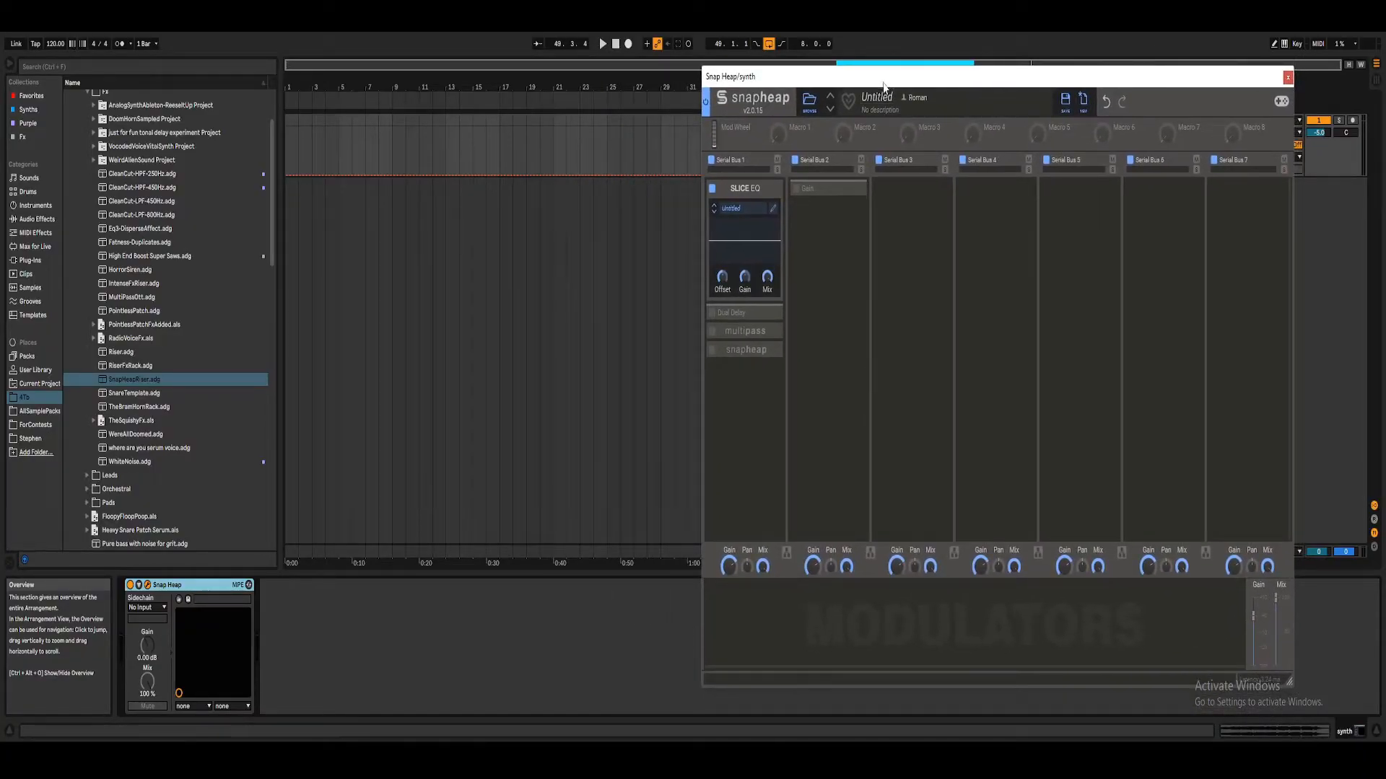
left_click(702, 211)
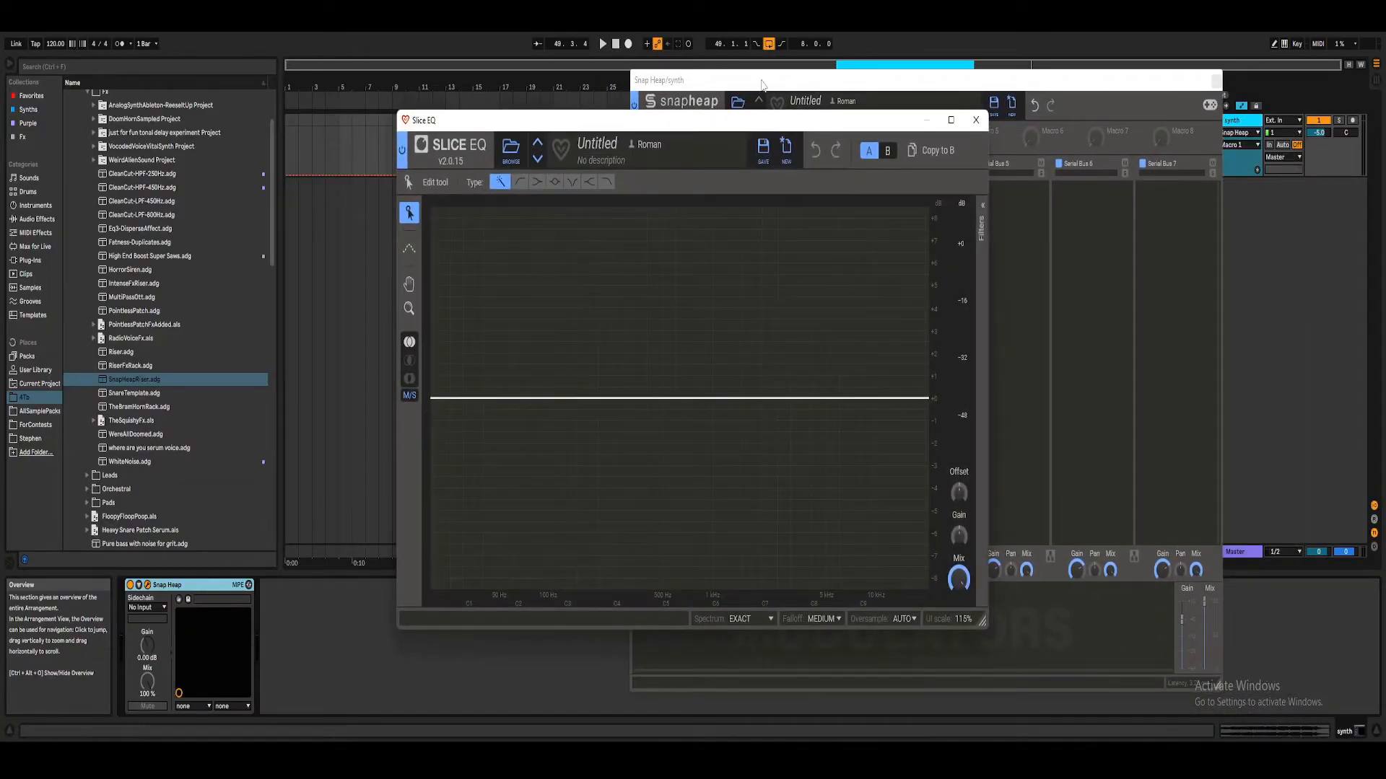
left_click(976, 120)
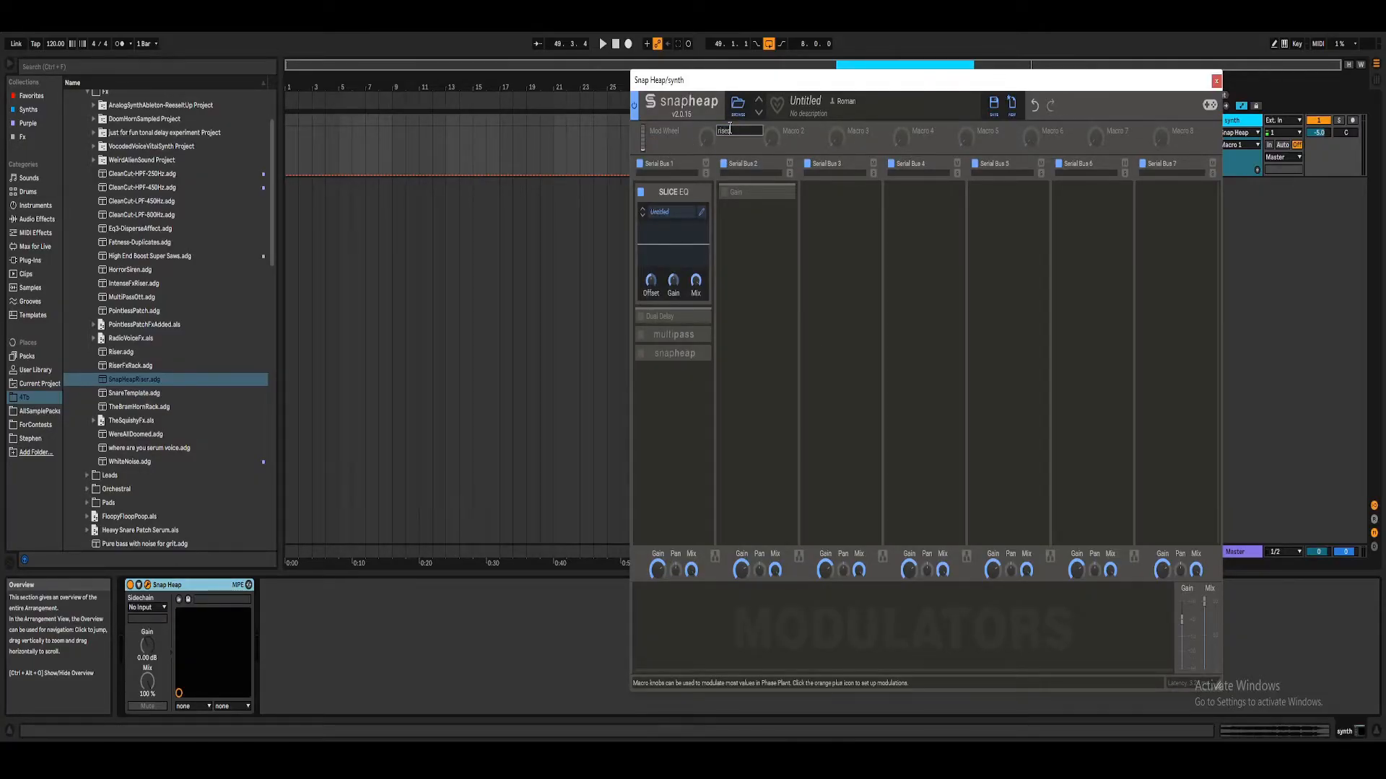
Step: Add a 12 dB/oct low cut filter in the Slice EQ, show its filter settings and sweep its cutoff
left_click(702, 213)
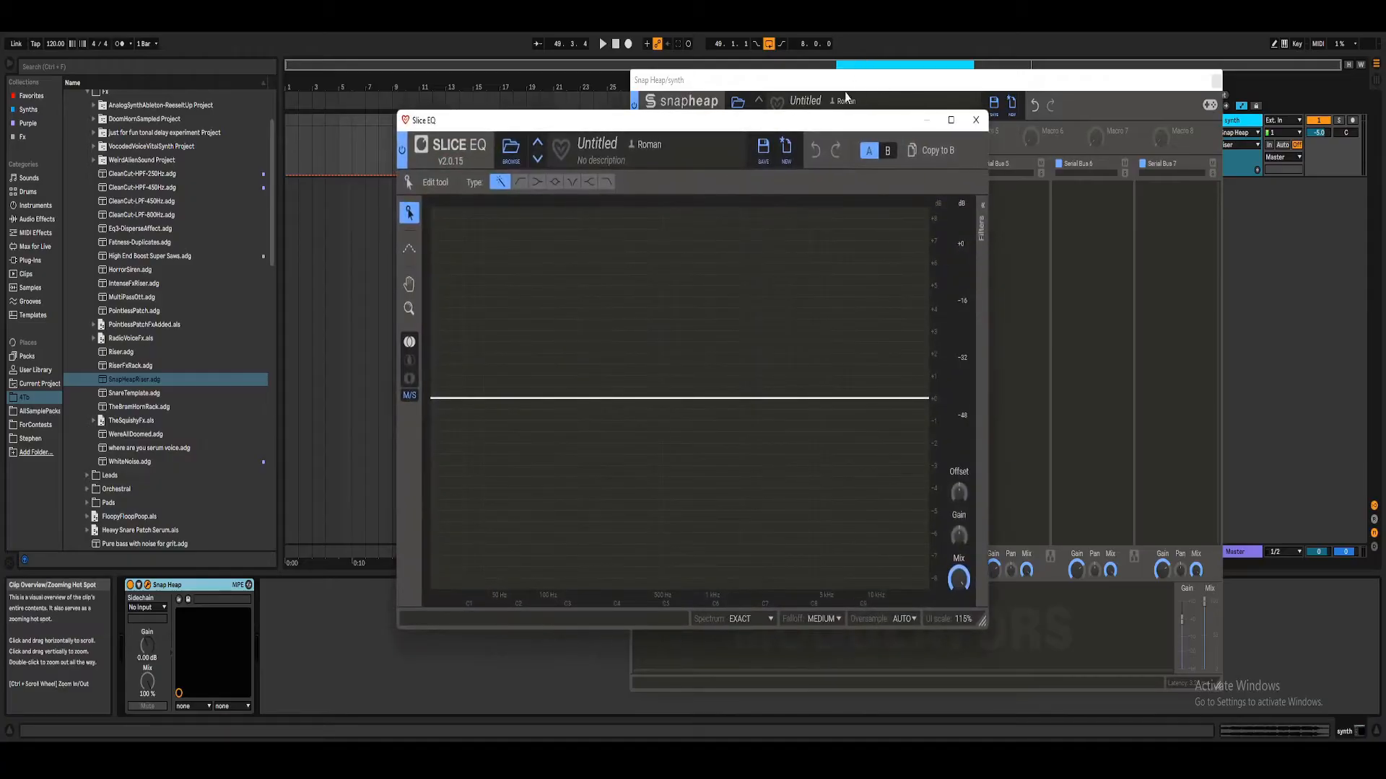
left_click_drag(812, 128, 1121, 73)
left_click(675, 149)
left_click(727, 370)
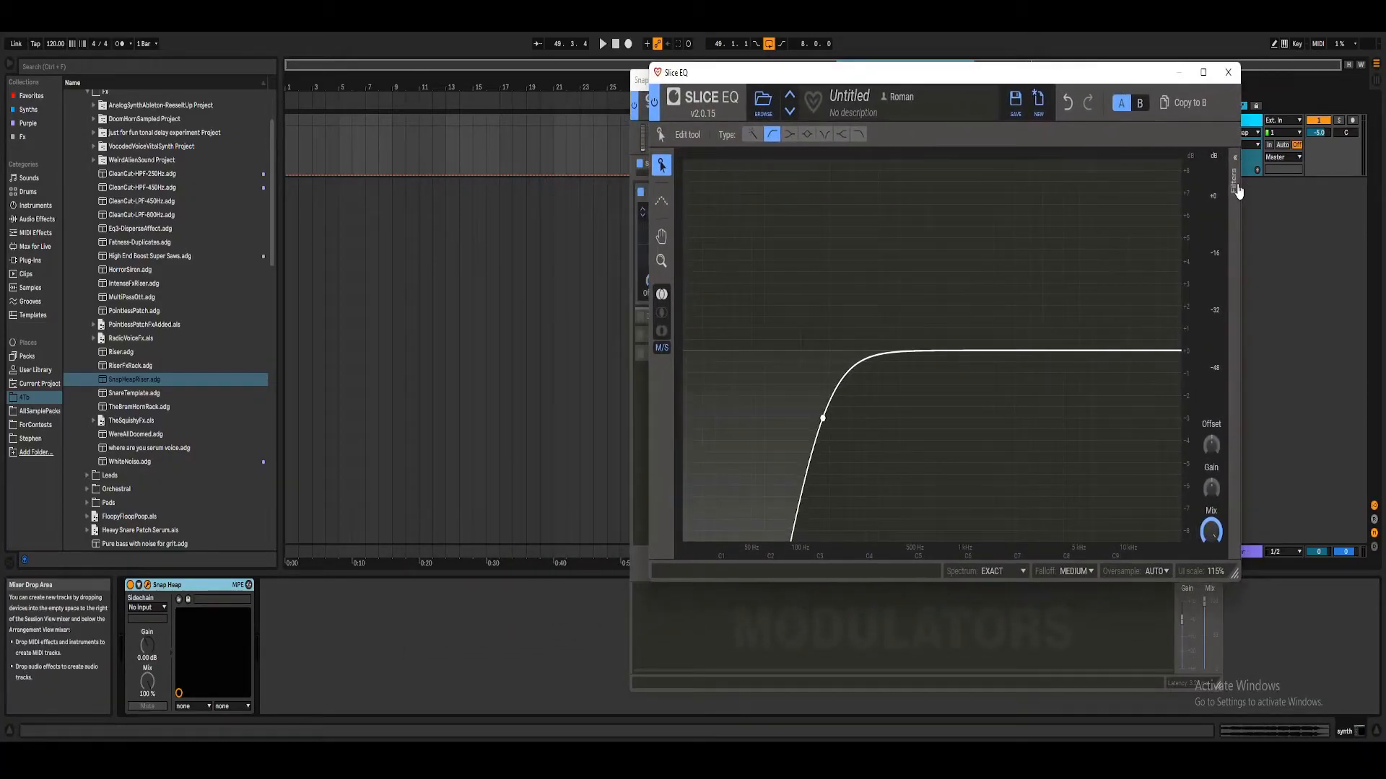
left_click(1239, 191)
left_click_drag(1150, 215, 1151, 185)
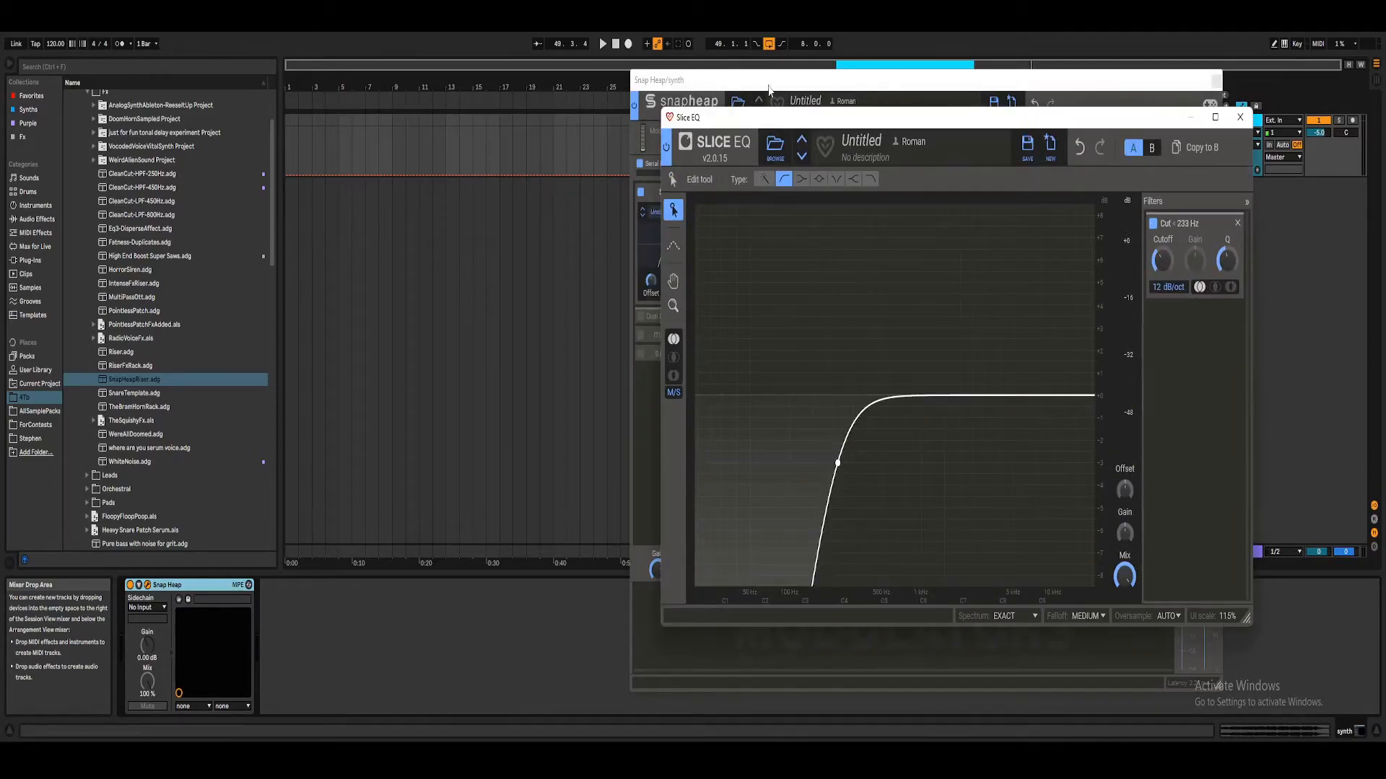
Step: Place the Snap Heap and Slice EQ windows side by side and map the riser macro to the low cut filter's cutoff
left_click_drag(771, 87, 440, 95)
left_click_drag(723, 118, 726, 107)
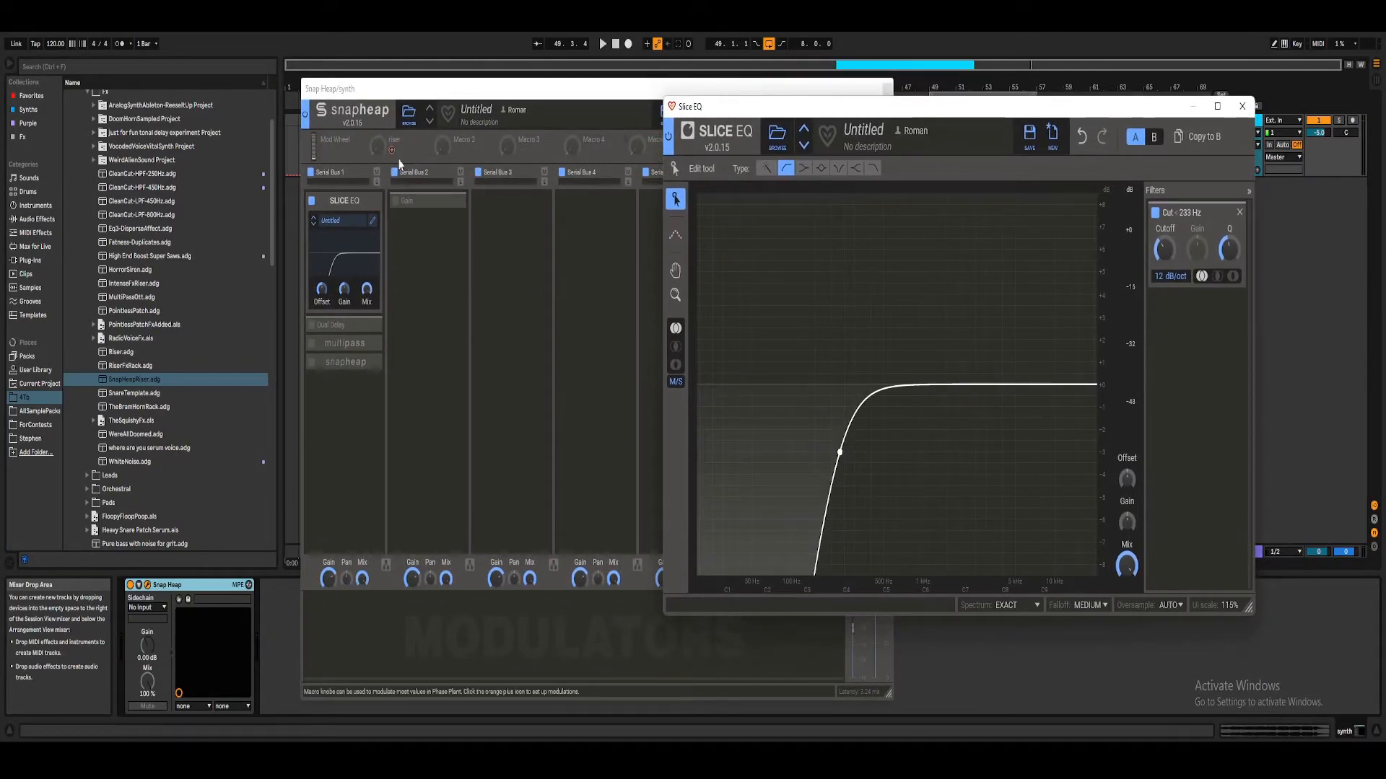
left_click(391, 150)
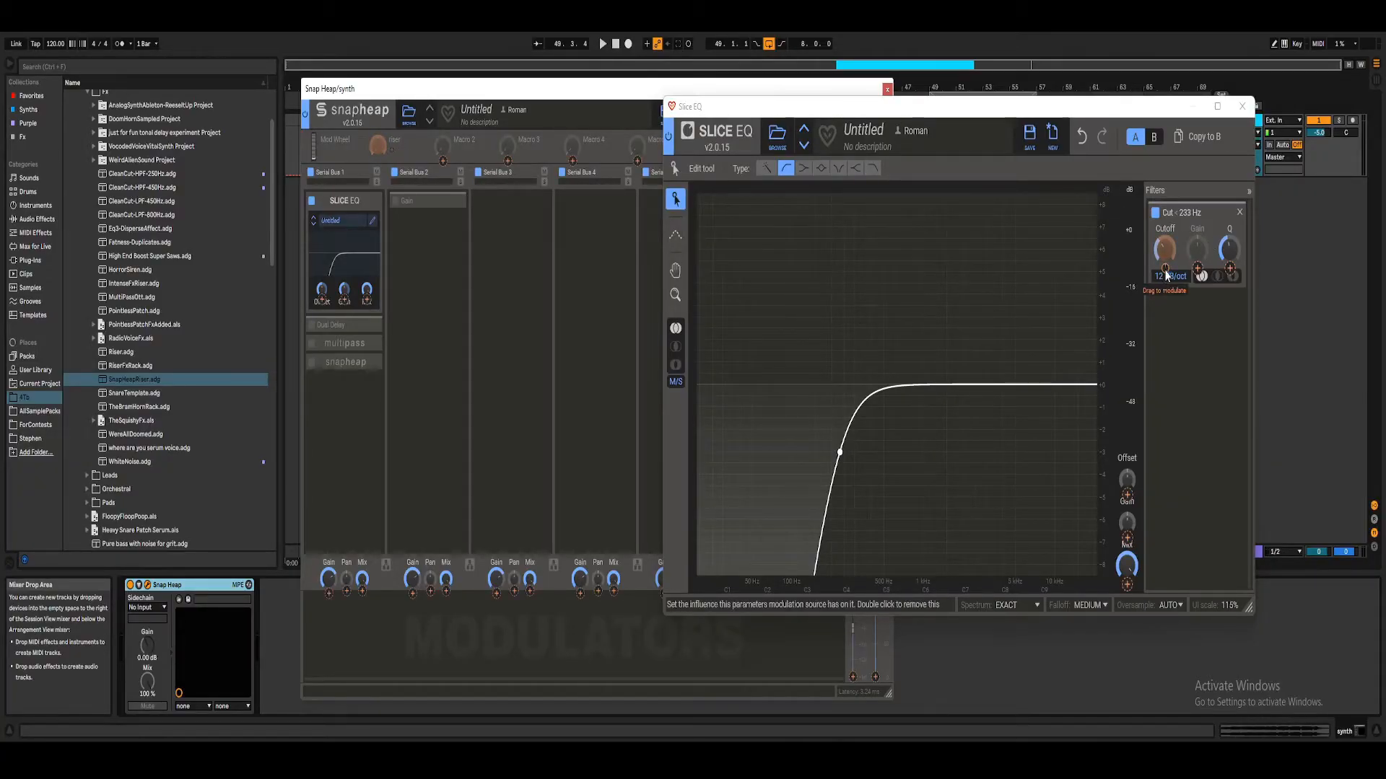
left_click_drag(1165, 270, 1164, 310)
Step: Set the filter's base cutoff to 20 Hz, strengthen its riser modulation, and audition the sweep with the macro raised to 100%
left_click_drag(378, 147, 378, 65)
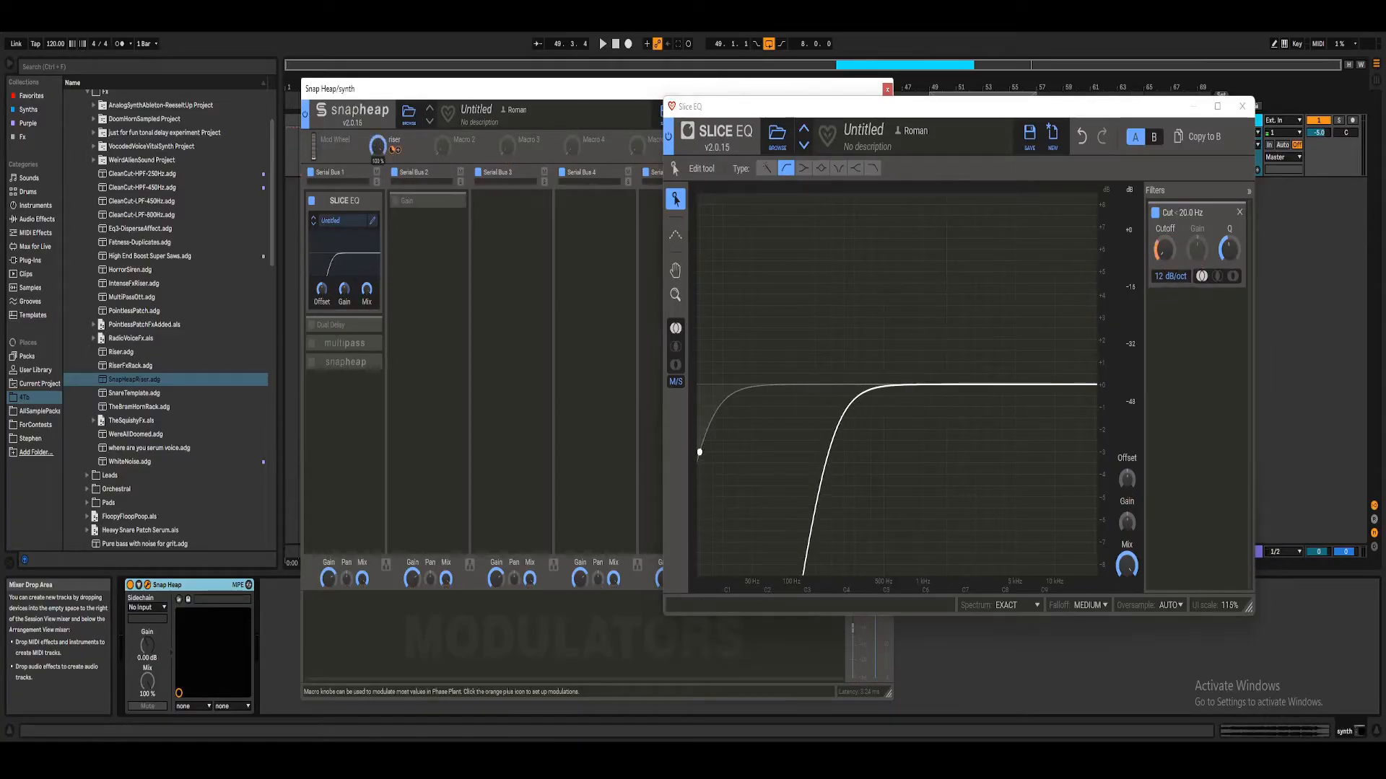
mouse_move(377, 147)
left_mouse_down()
mouse_move(378, 231)
mouse_move(377, 144)
left_mouse_up()
key("space")
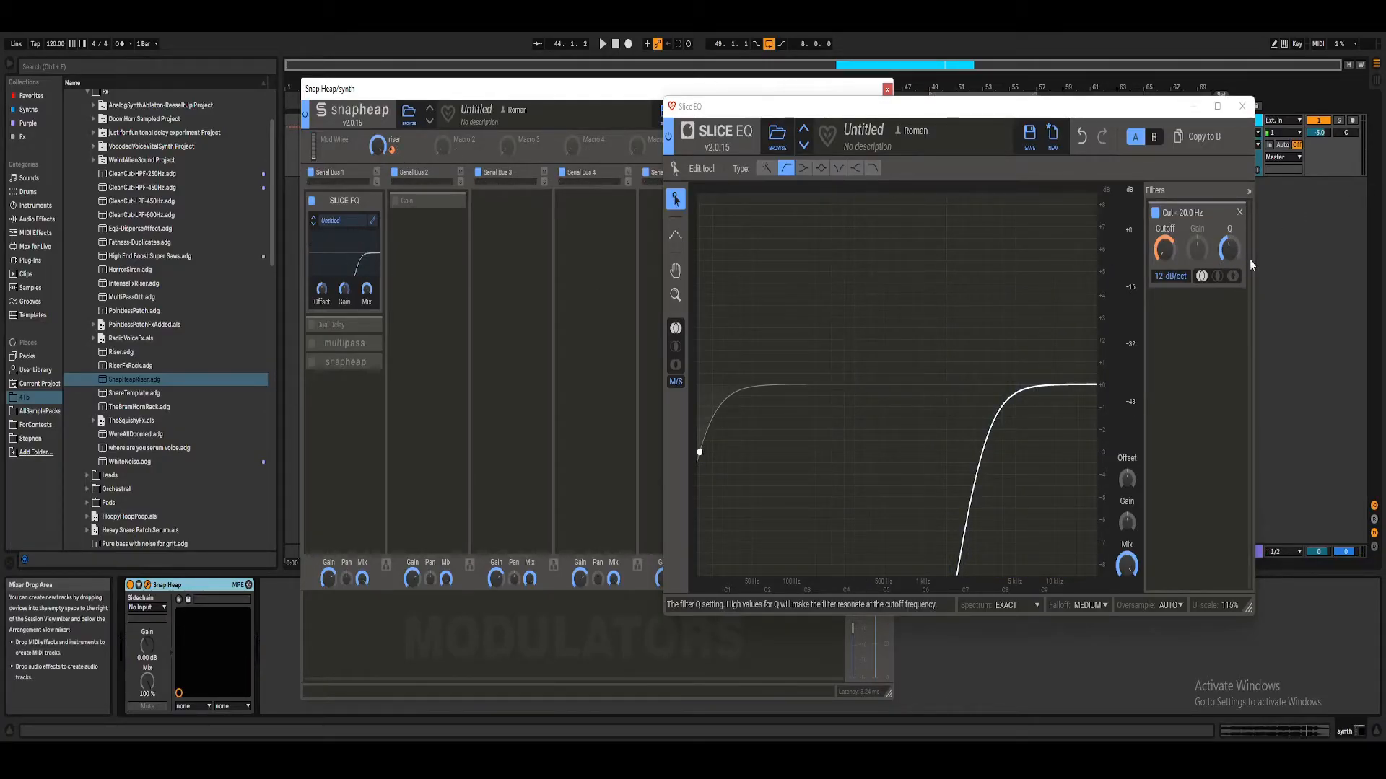
Step: Map the riser macro to the low cut filter's Q with about +13% influence, sweeping the macro to check it
left_click_drag(399, 153, 1229, 249)
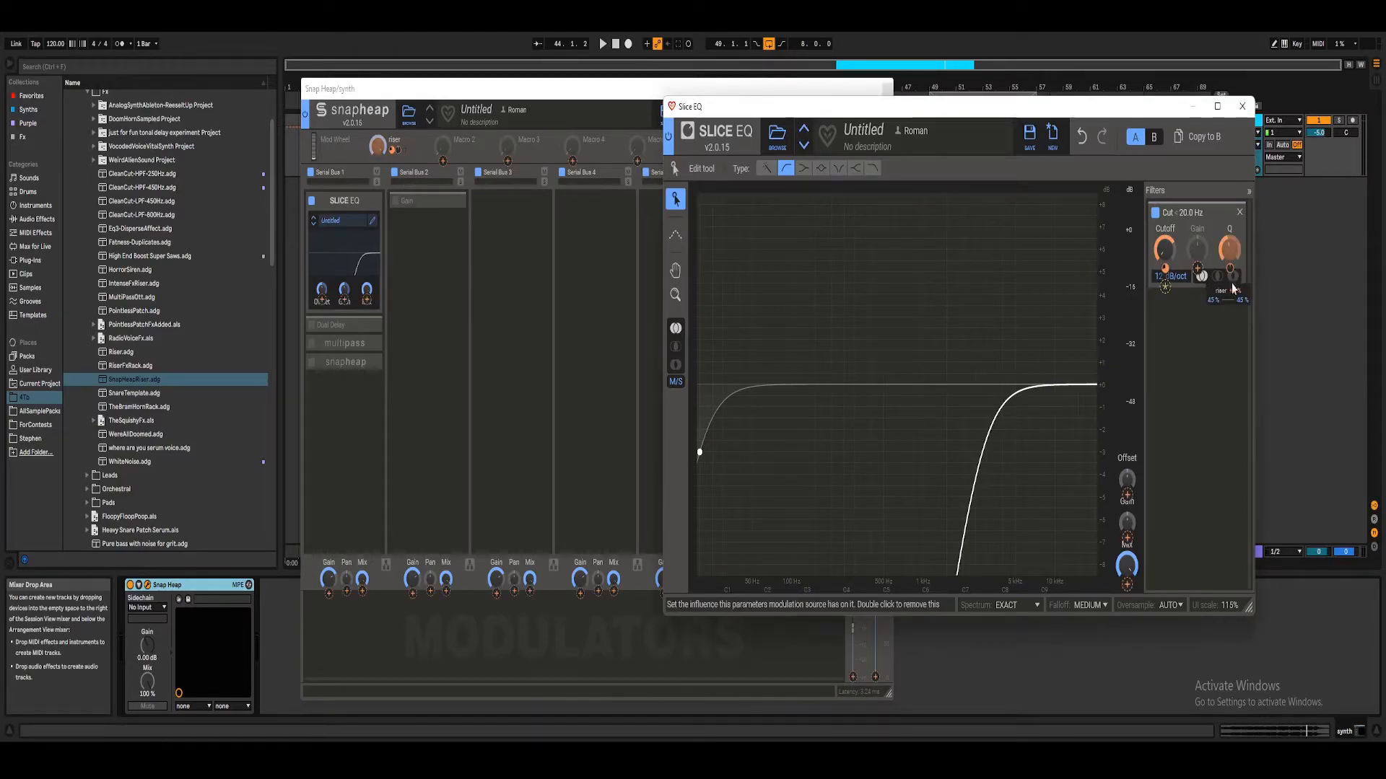
left_click_drag(377, 146, 378, 231)
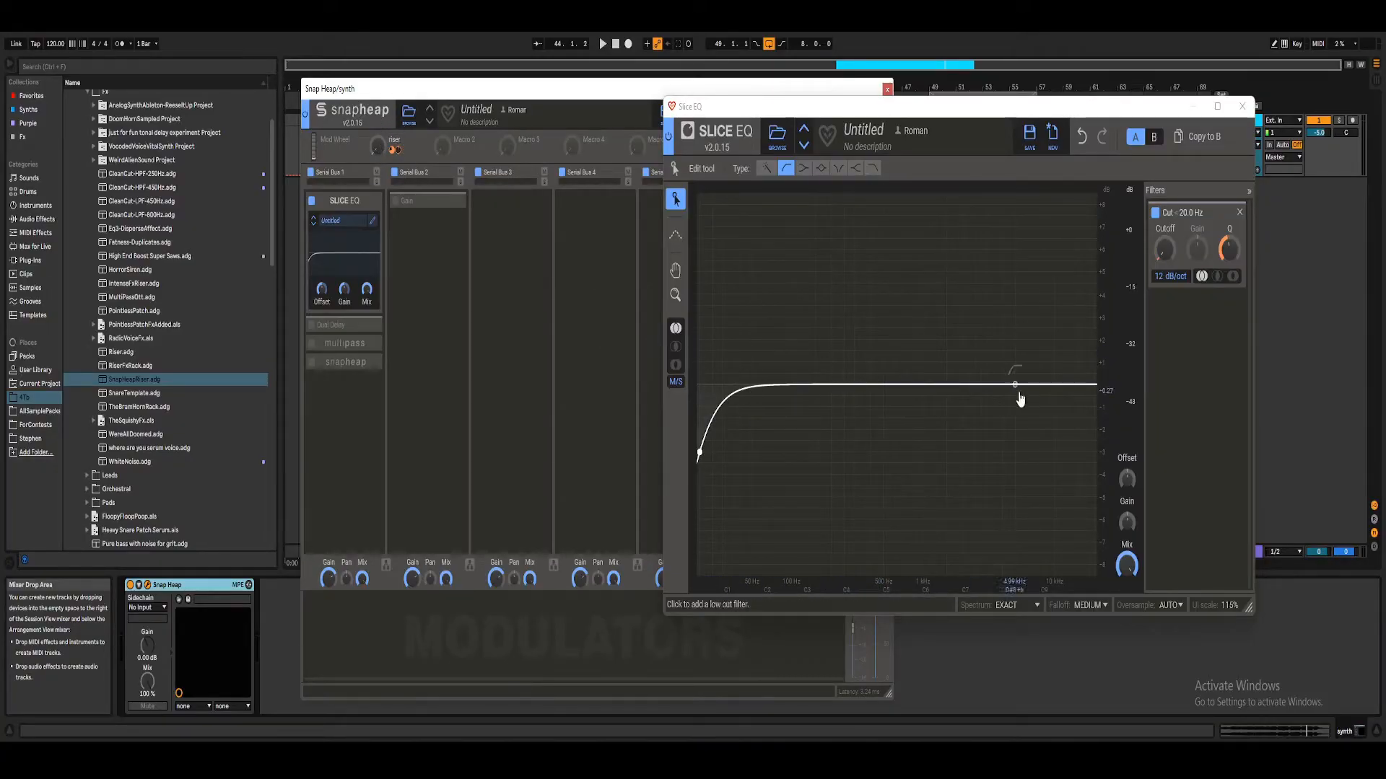
left_click_drag(378, 159, 379, 72)
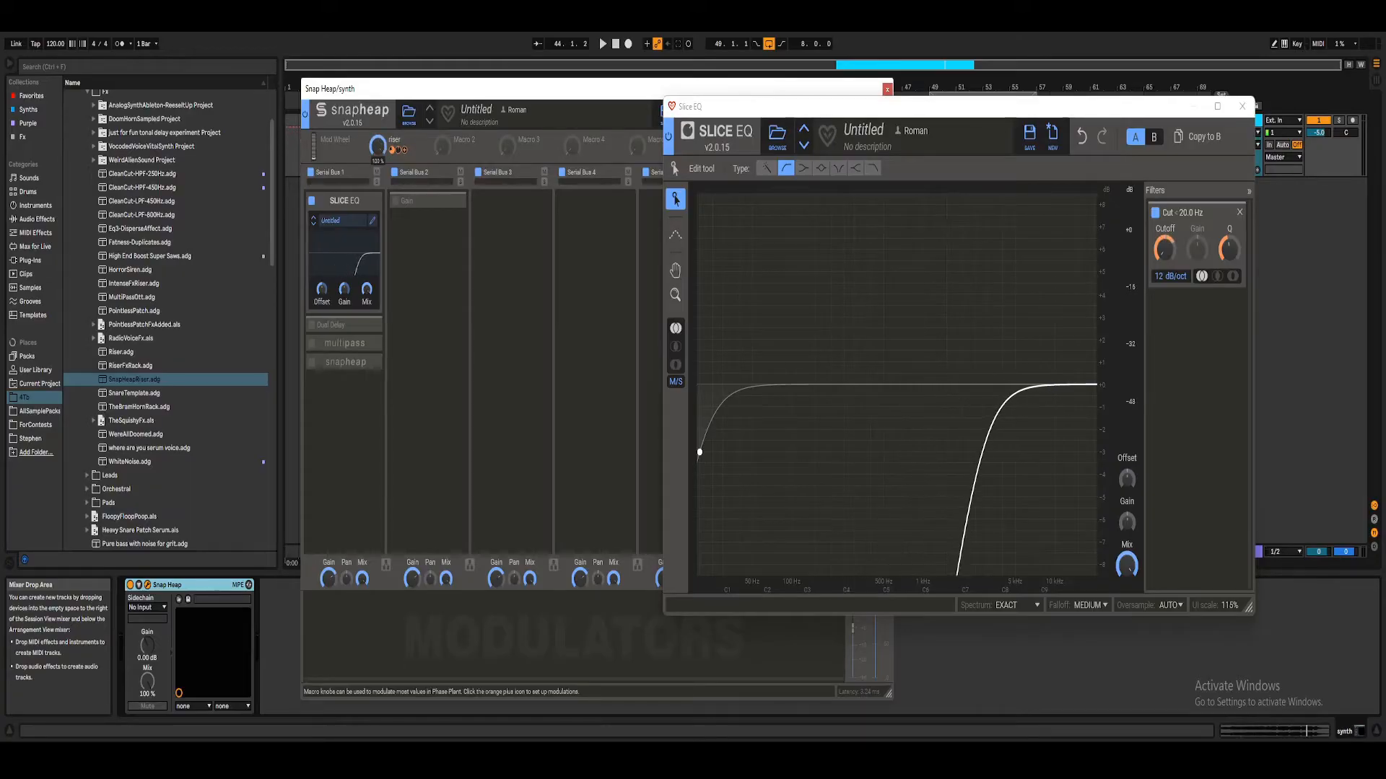
left_click_drag(1230, 268, 1230, 245)
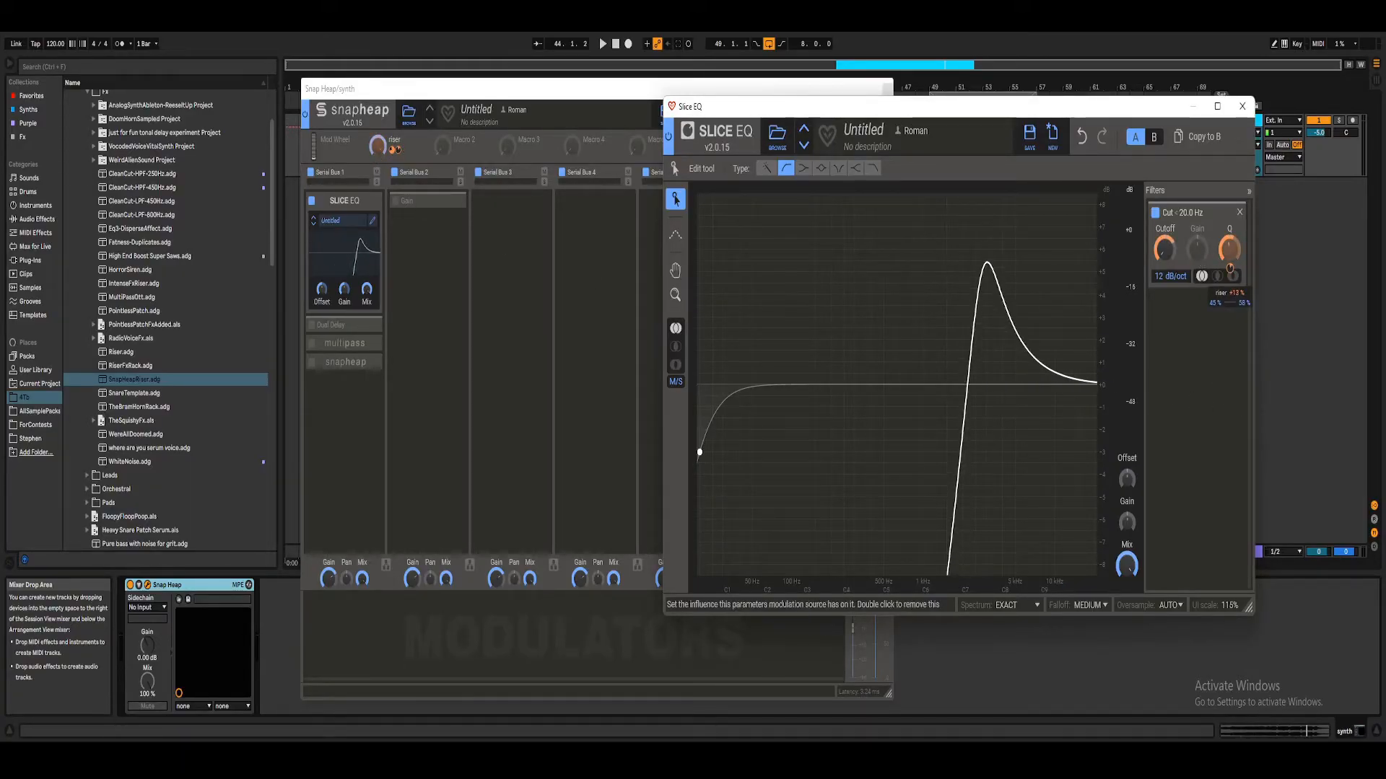
Step: Play the loop while sweeping the riser macro down and up to audition the resonant low cut
key("space")
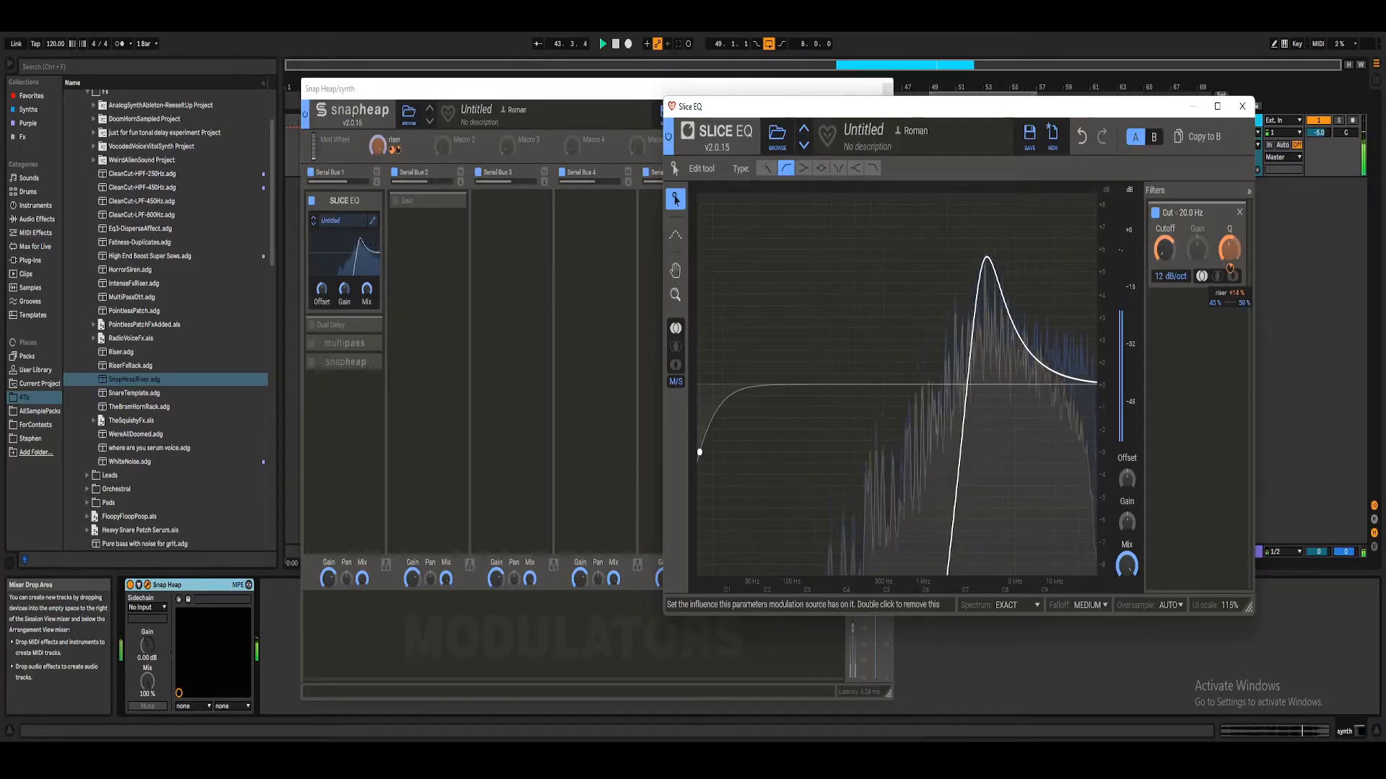
key("space")
left_click_drag(378, 147, 378, 217)
key("space")
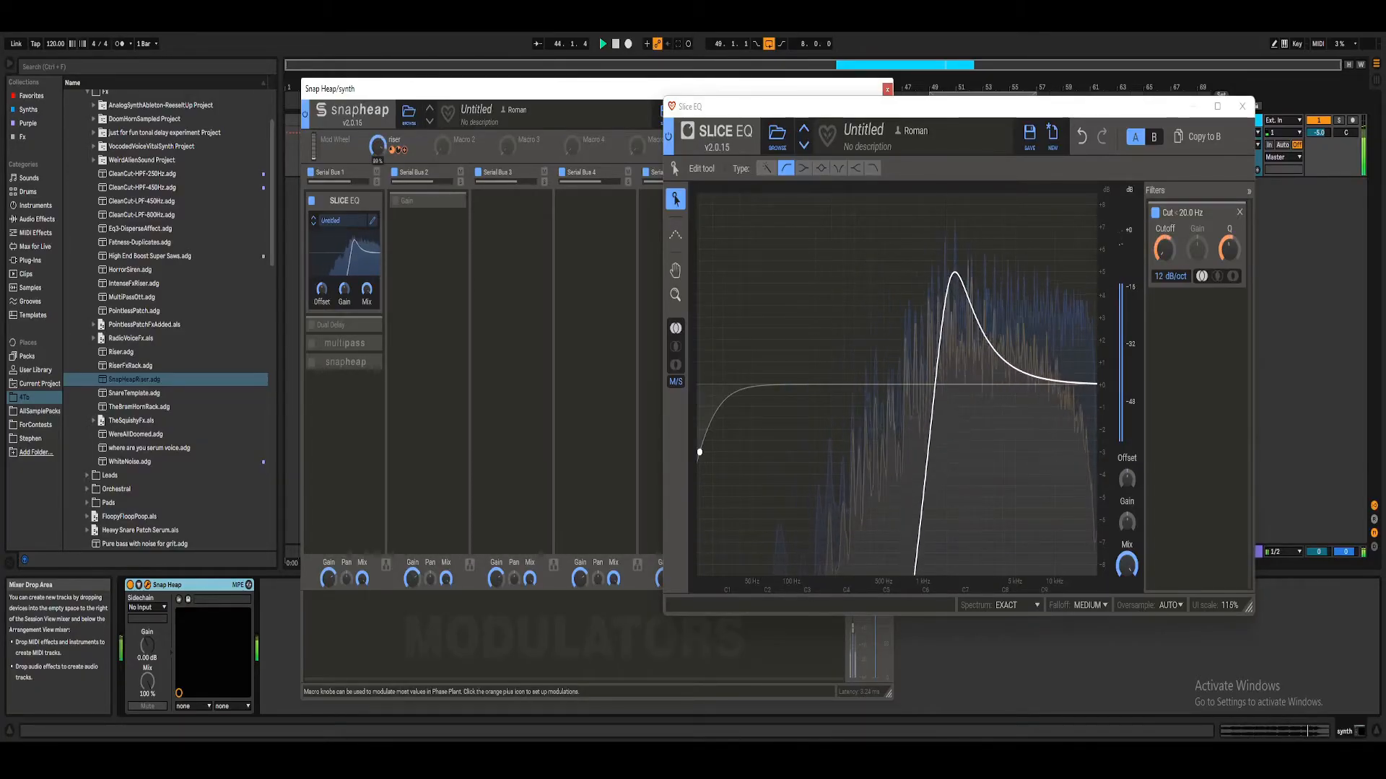
left_click_drag(377, 147, 377, 140)
key("space")
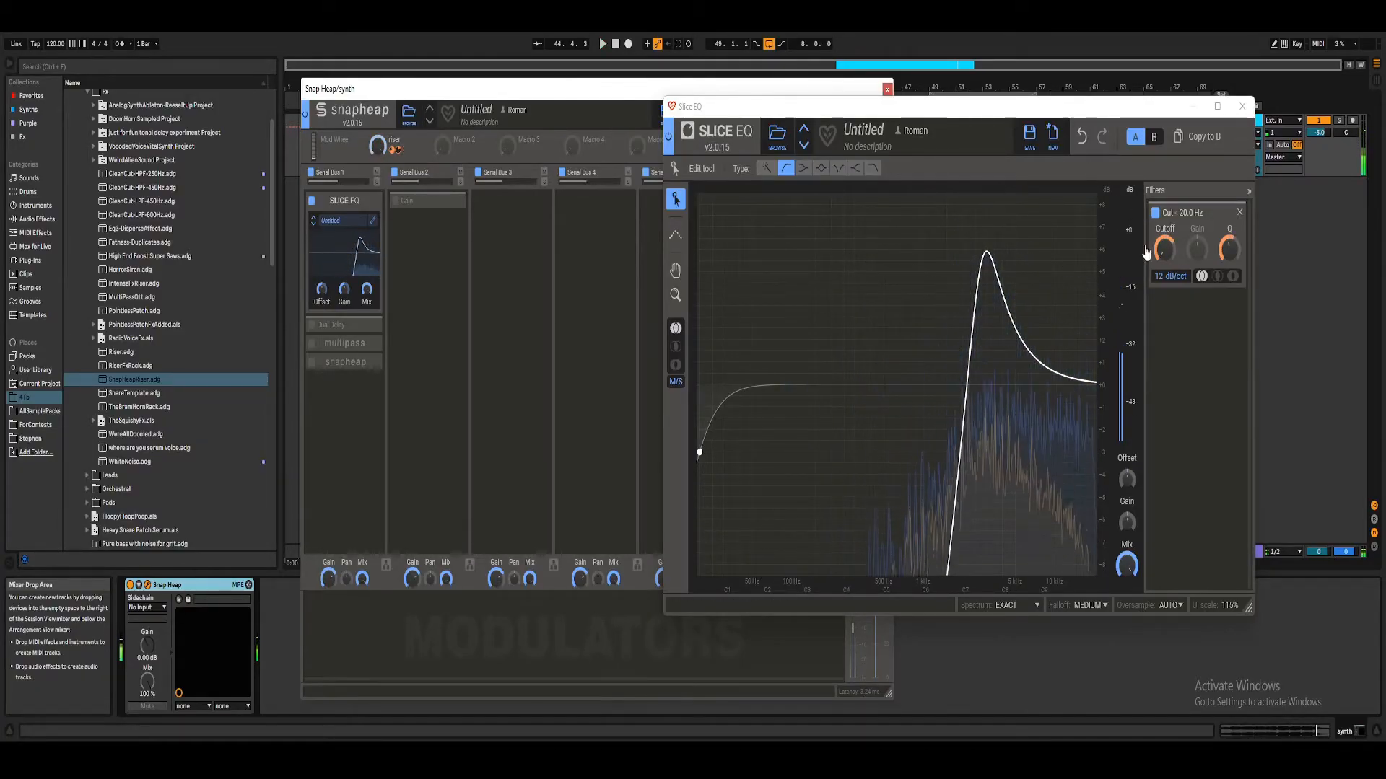
Step: Raise the riser macro's influence on the low cut cutoff to about +75%, audition it and close the Slice EQ editor
mouse_move(1166, 270)
left_click_drag(1166, 271, 1164, 269)
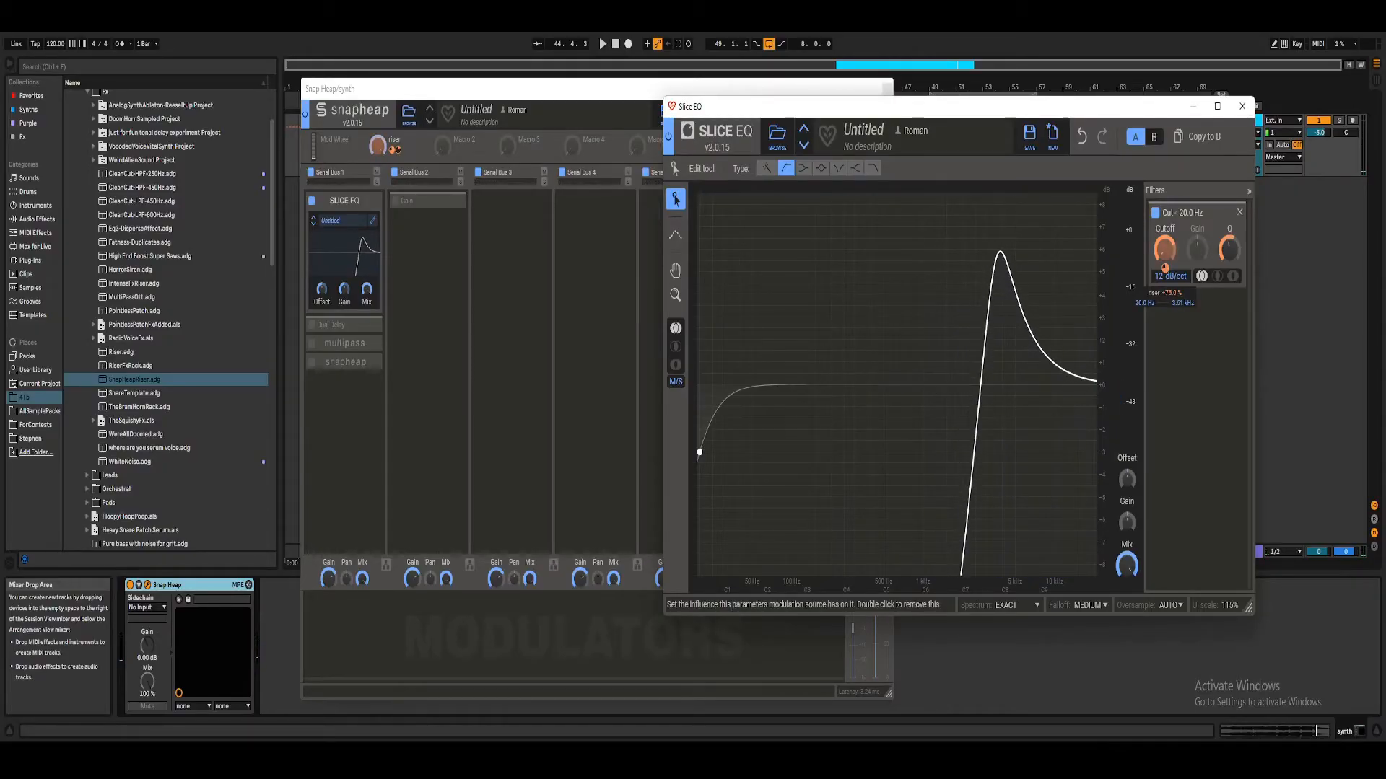
key("space")
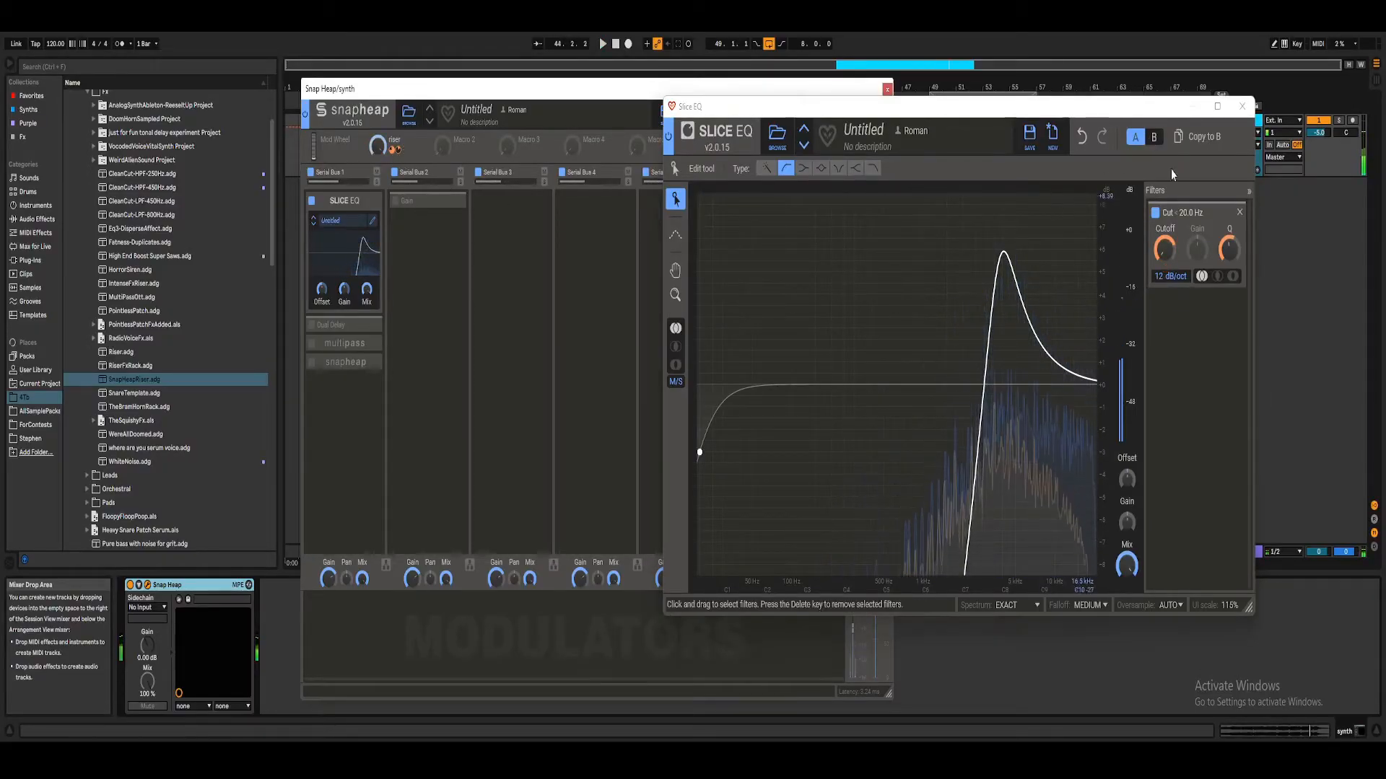
left_click(1246, 110)
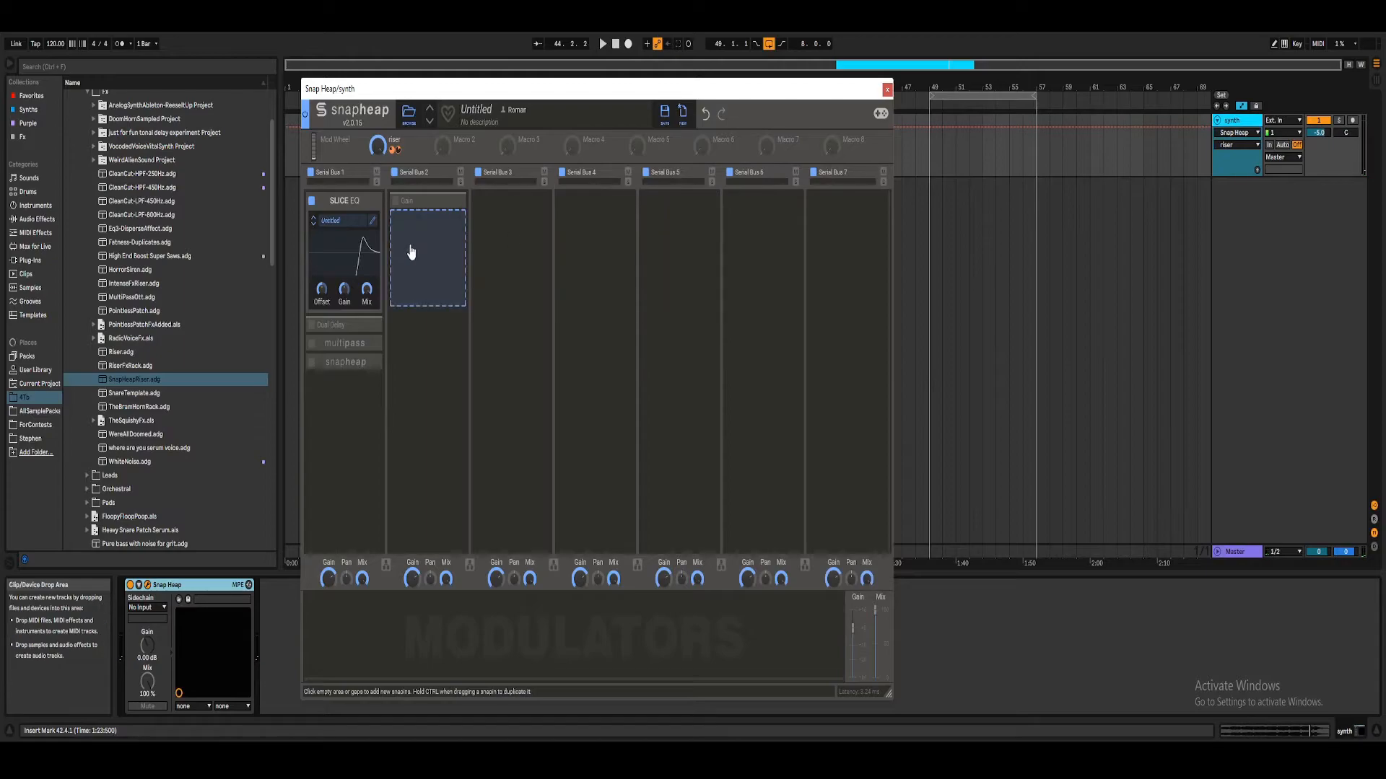
Step: Move the Snap Heap window aside, collapse the Slice EQ snapin, and expand and enable the Dual Delay
left_click_drag(570, 94, 887, 81)
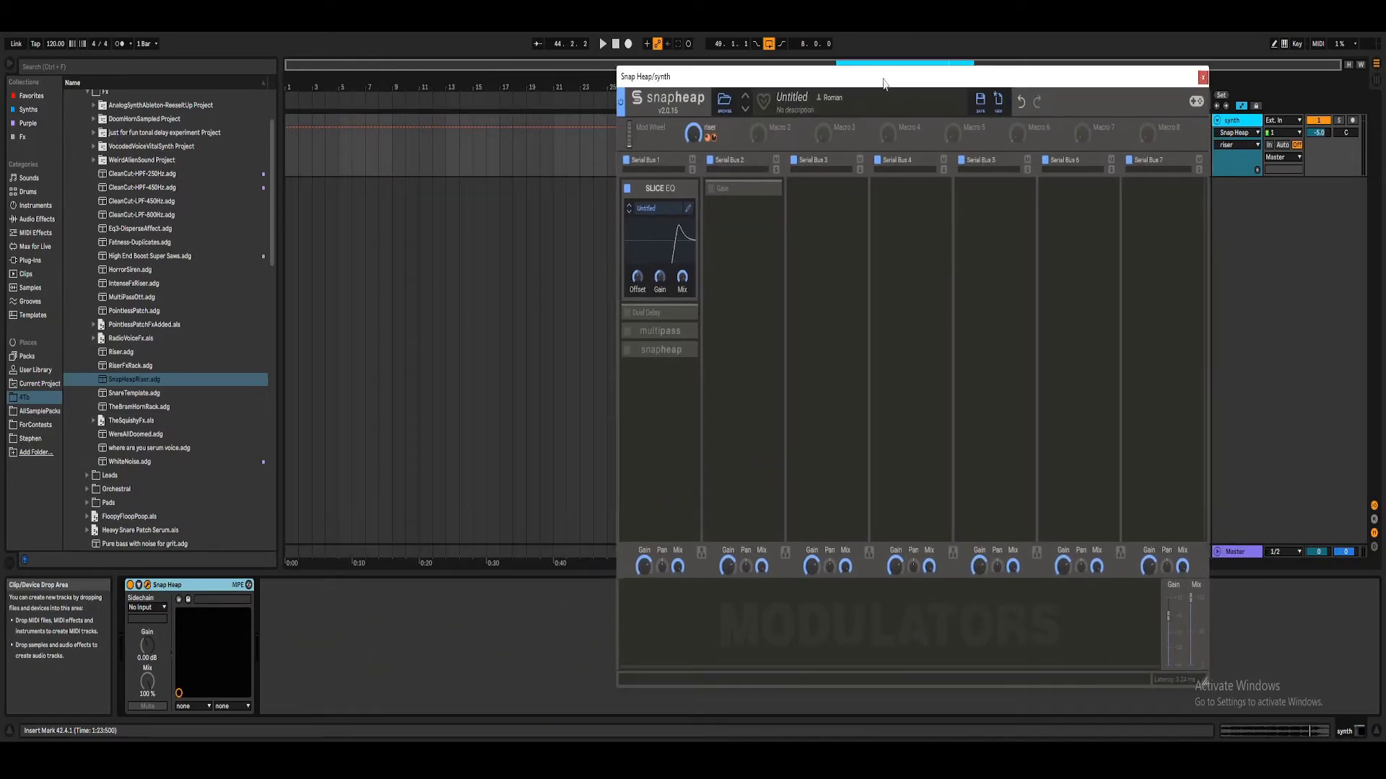
left_click(684, 192)
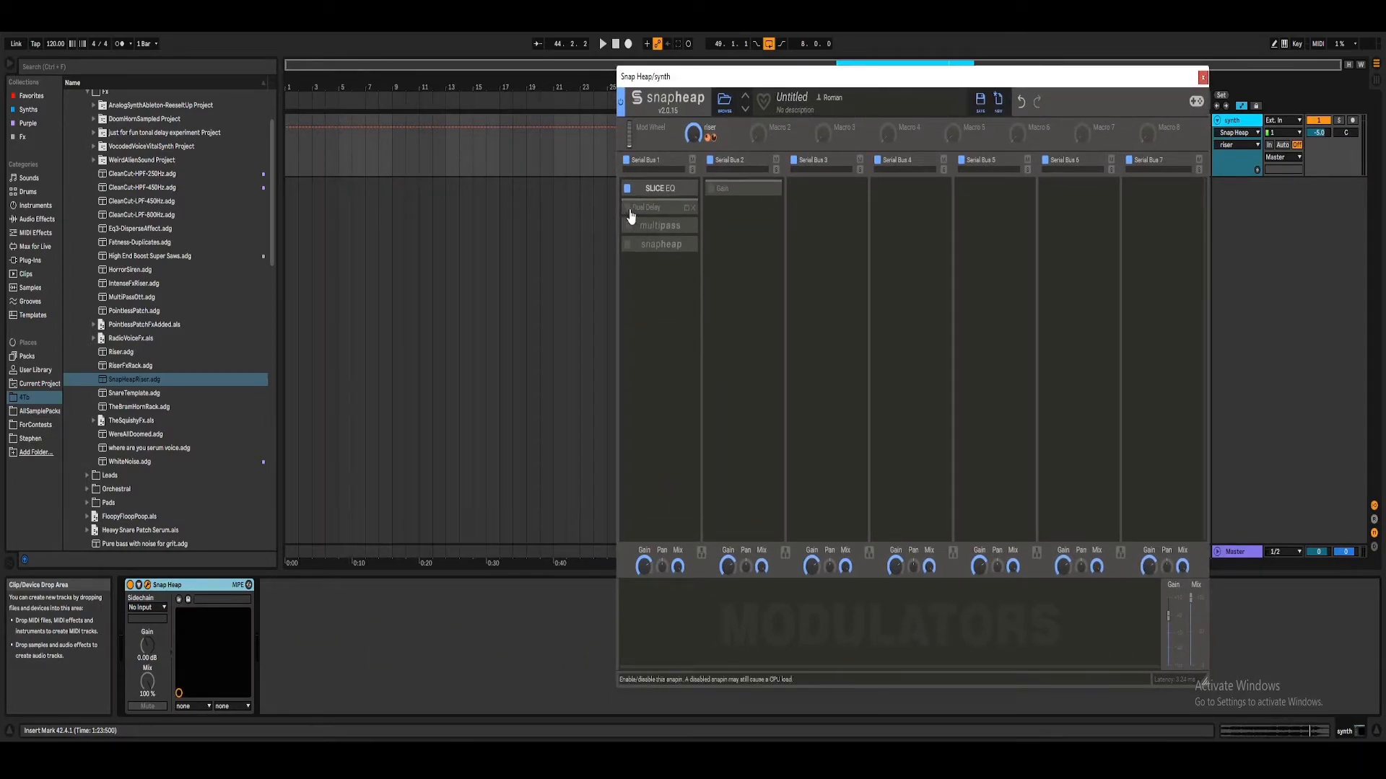
left_click(675, 209)
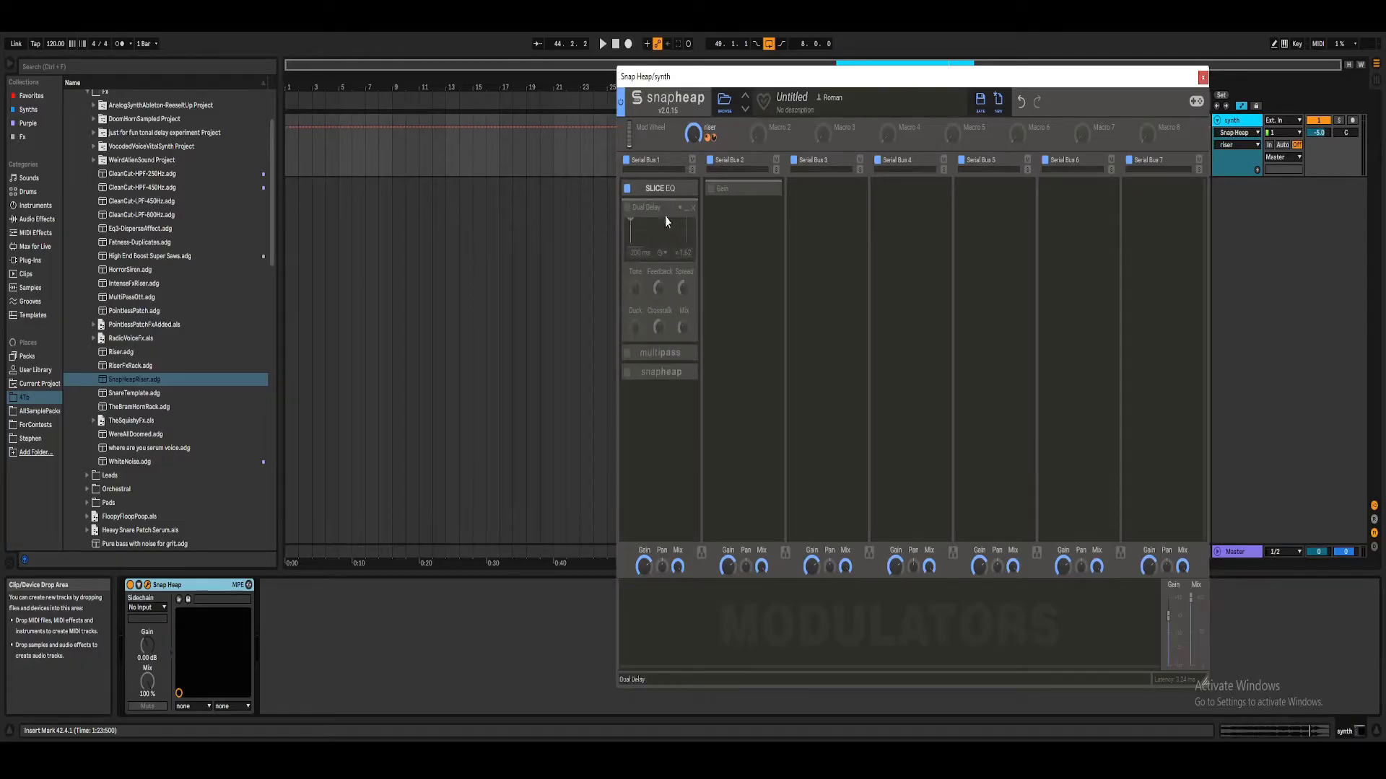
left_click(627, 208)
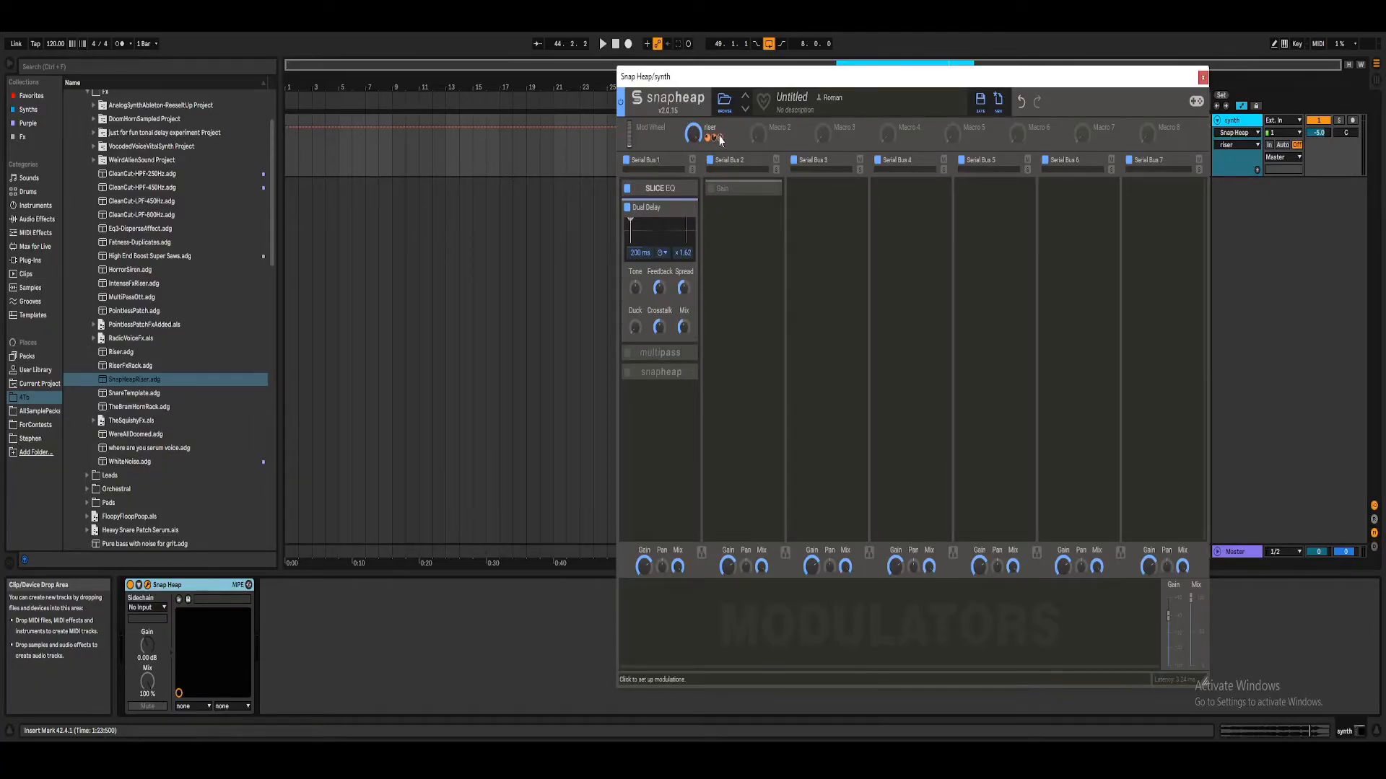
Step: Set the Dual Delay's mix to 45% and its time to a tempo-synced 4/16, and play the loop
right_click(719, 138)
left_click(714, 157)
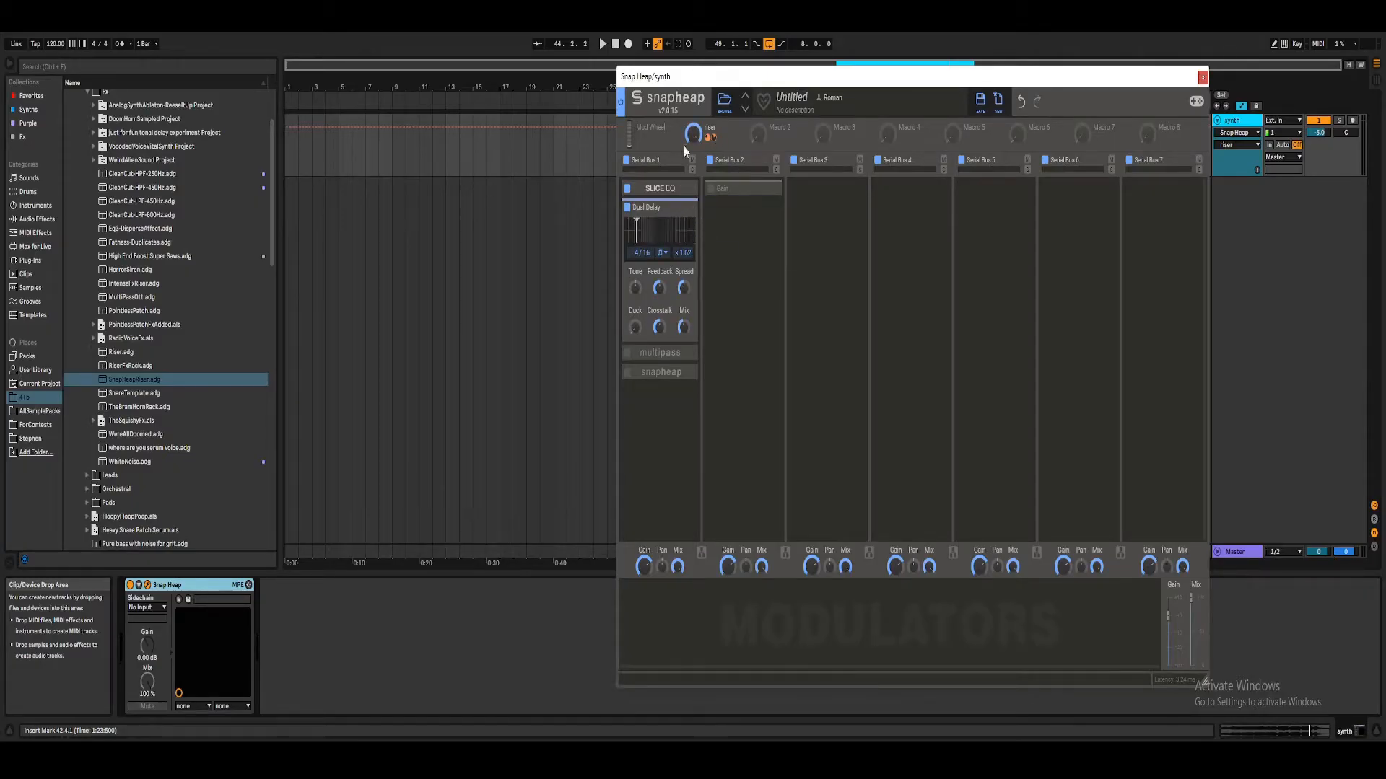
mouse_move(753, 81)
left_mouse_down()
mouse_move(736, 75)
mouse_move(765, 85)
mouse_move(759, 106)
left_mouse_up()
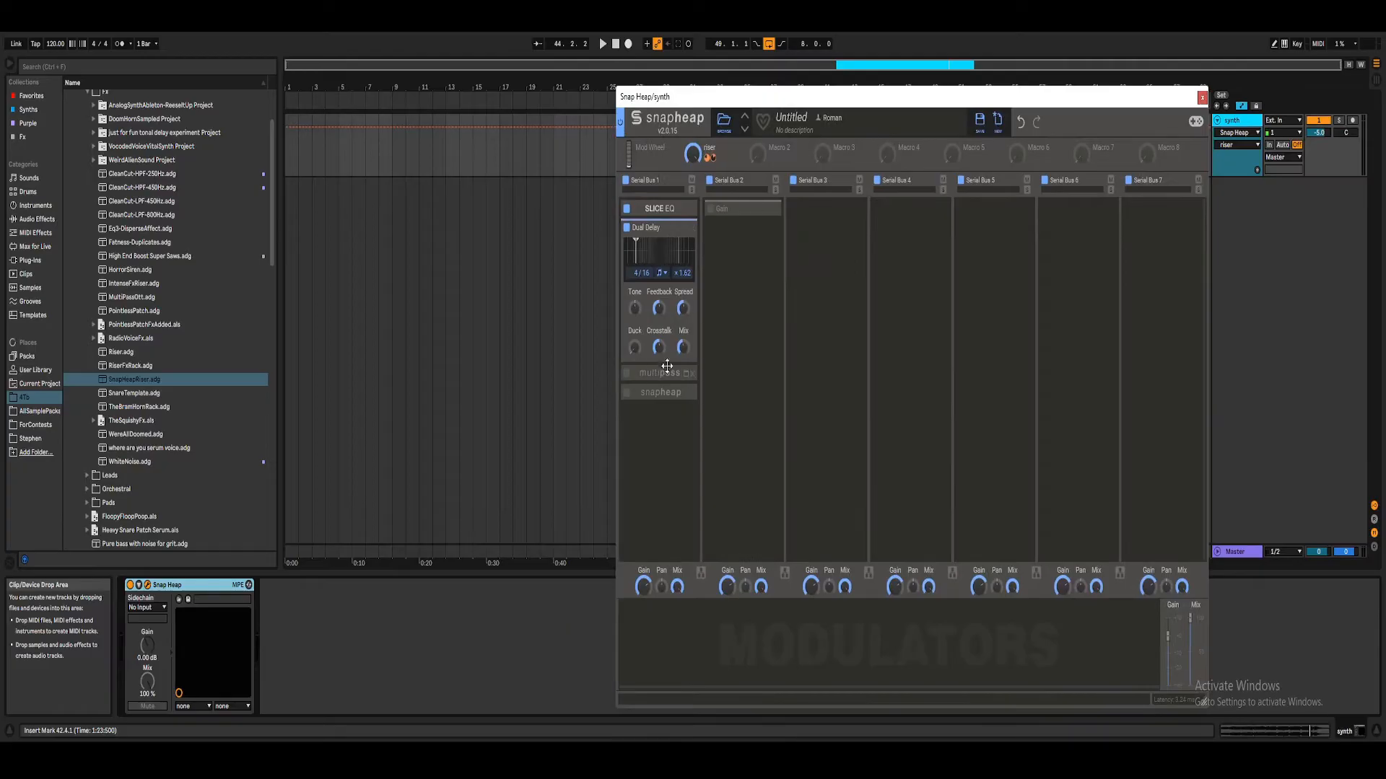
key("space")
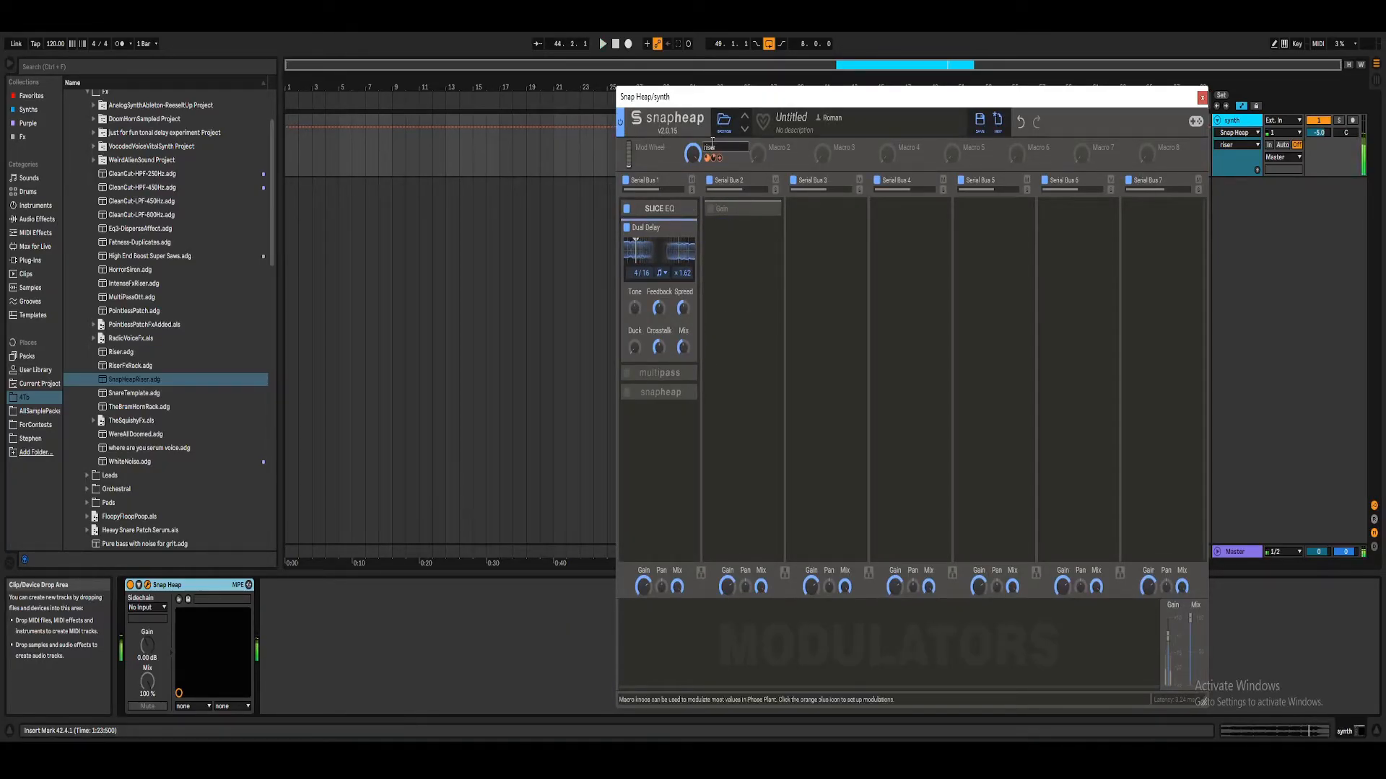
Step: Lower the Dual Delay's mix to 0%, map the riser macro to it with positive influence, and audition the result
left_click_drag(721, 162, 699, 345)
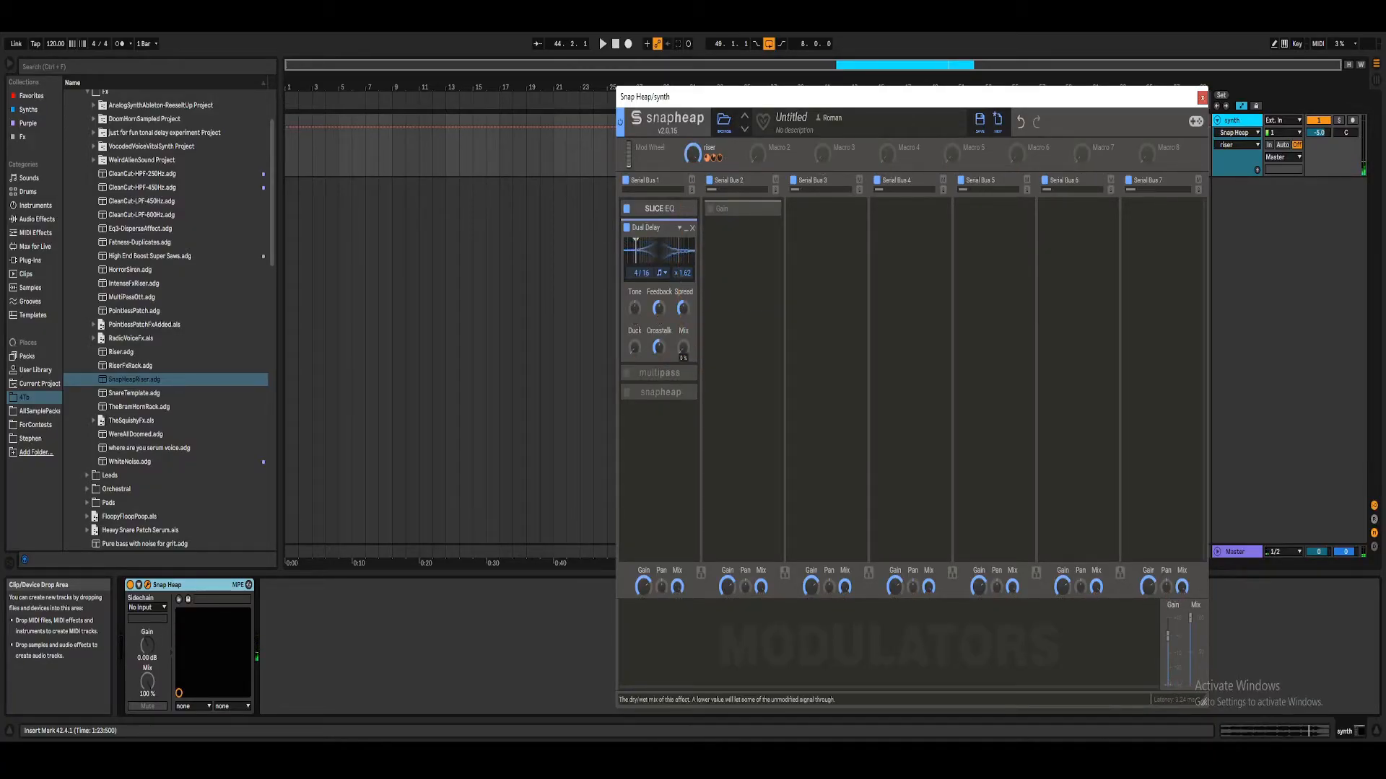
left_click_drag(683, 361, 682, 346)
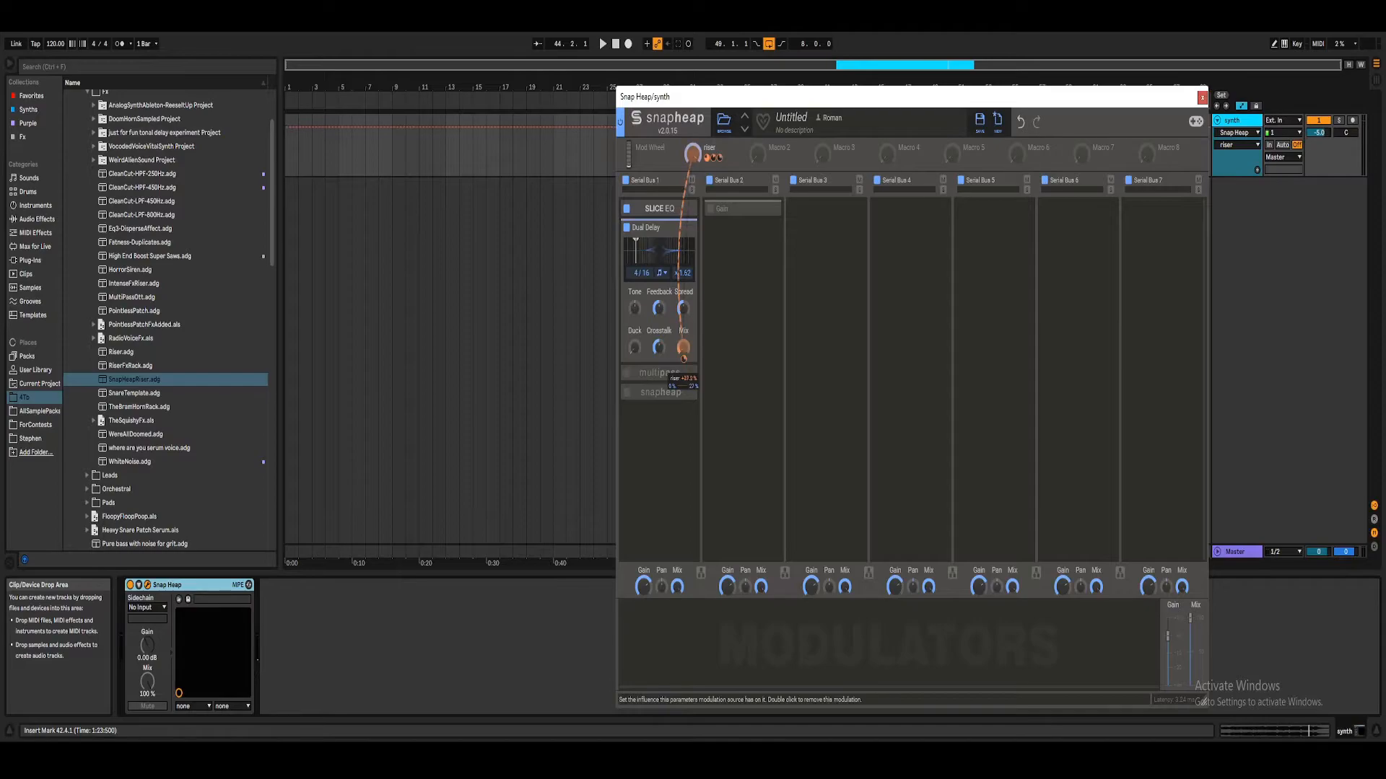
right_click(684, 366)
left_click(719, 329)
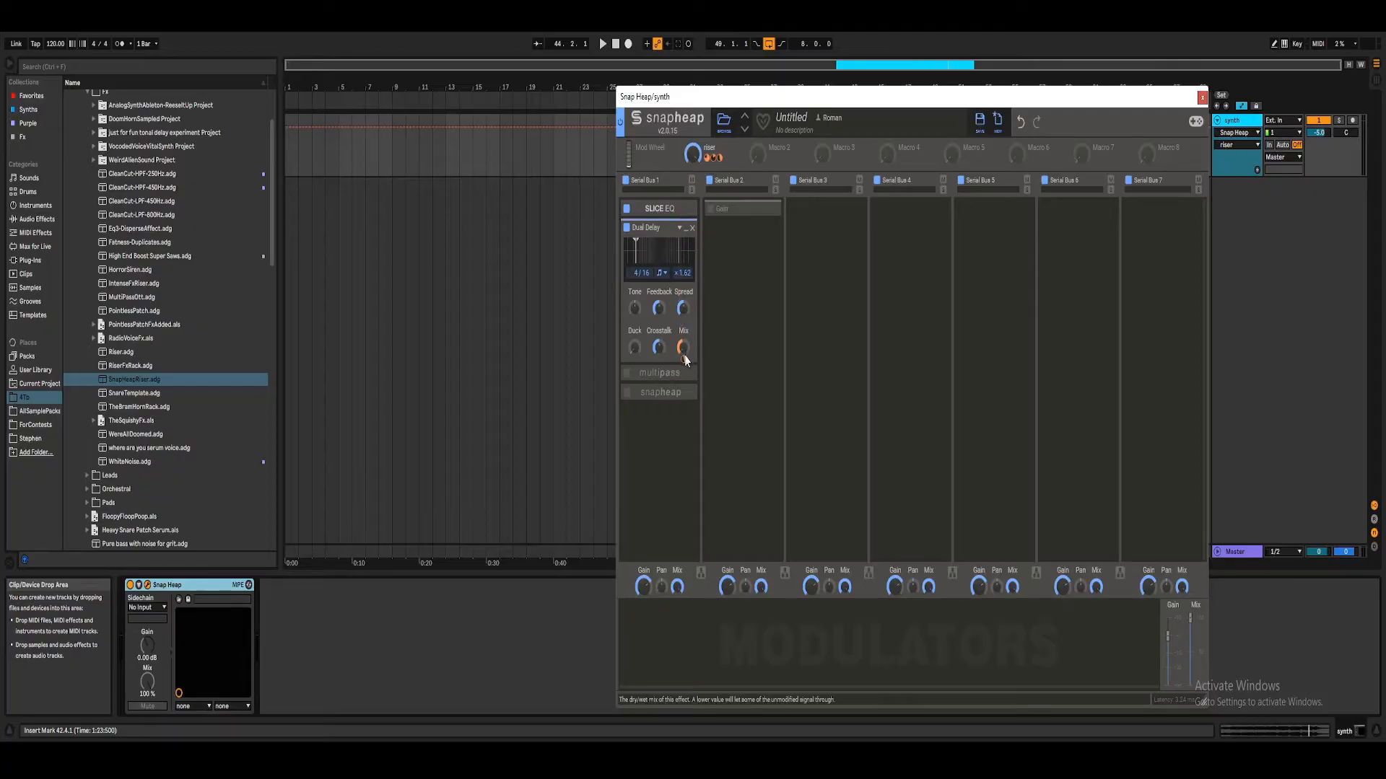
key("space")
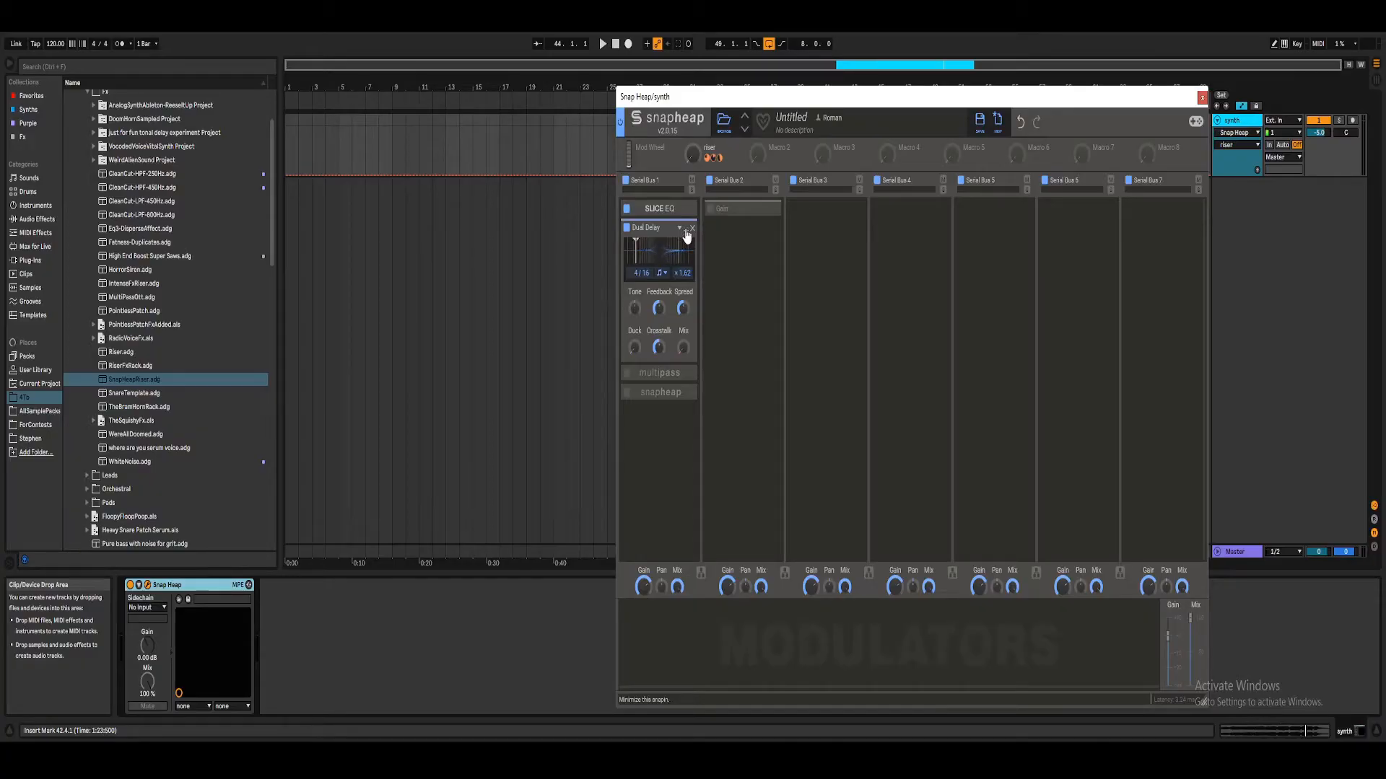
Step: Collapse the Dual Delay, then enable the Multipass snapin and open its editor
left_click(686, 230)
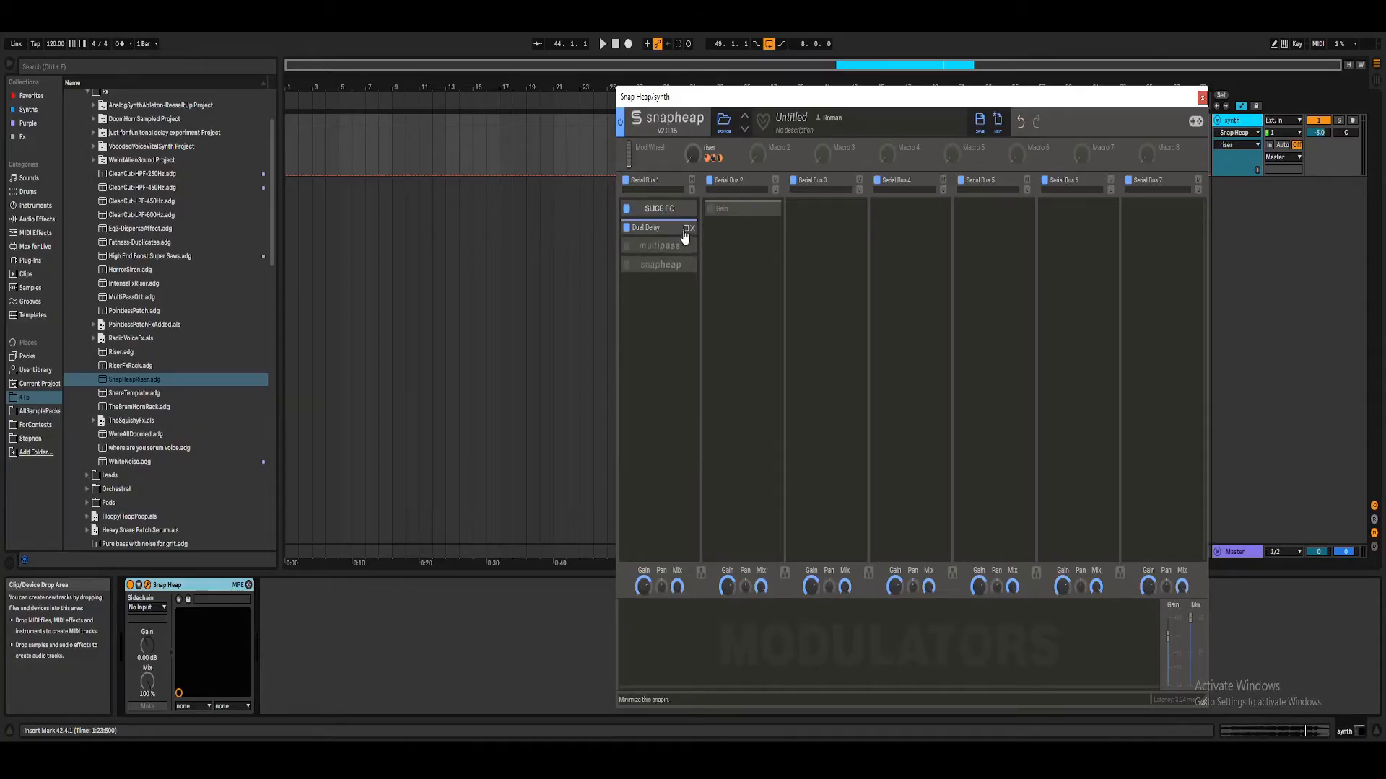
left_click(627, 248)
left_click(686, 248)
left_click(687, 275)
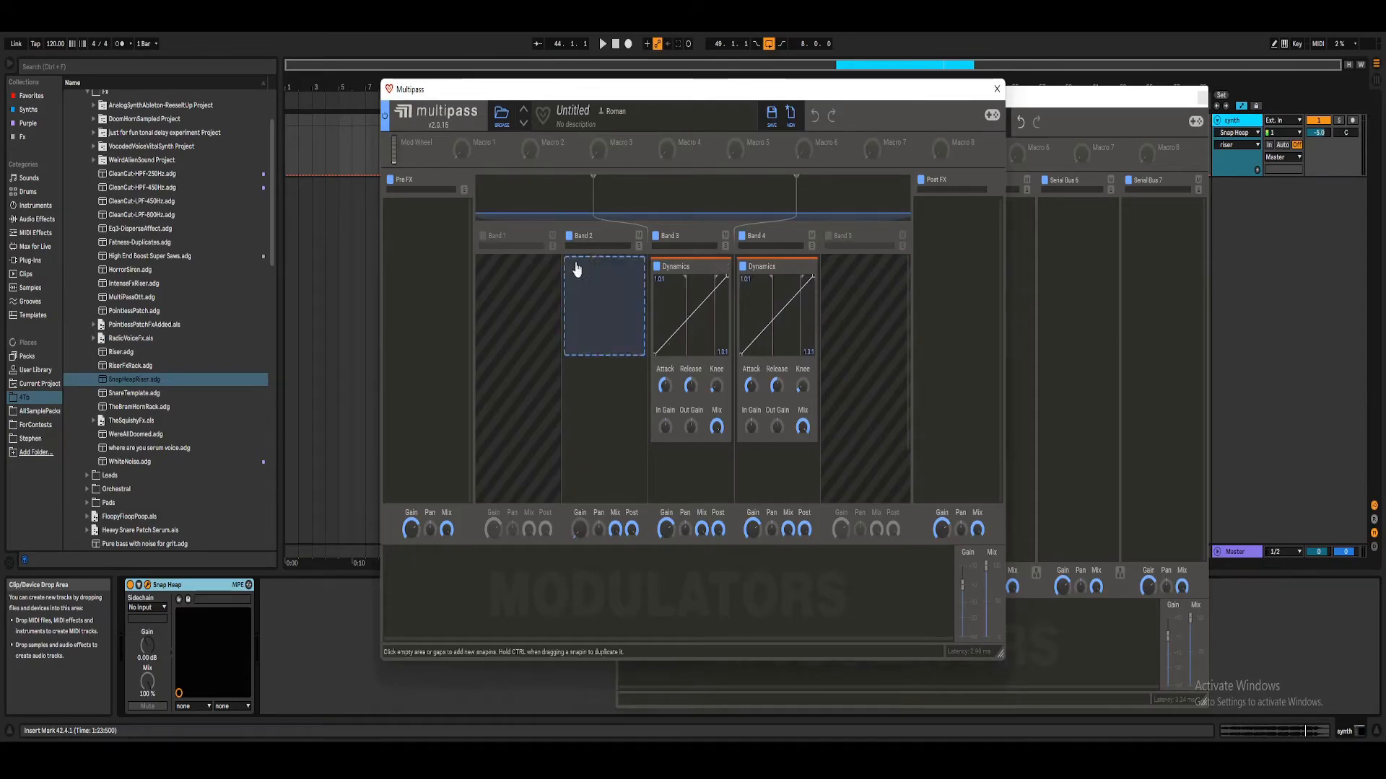
Step: Close the Multipass editor to raise the riser macro, then reopen it
left_click(998, 89)
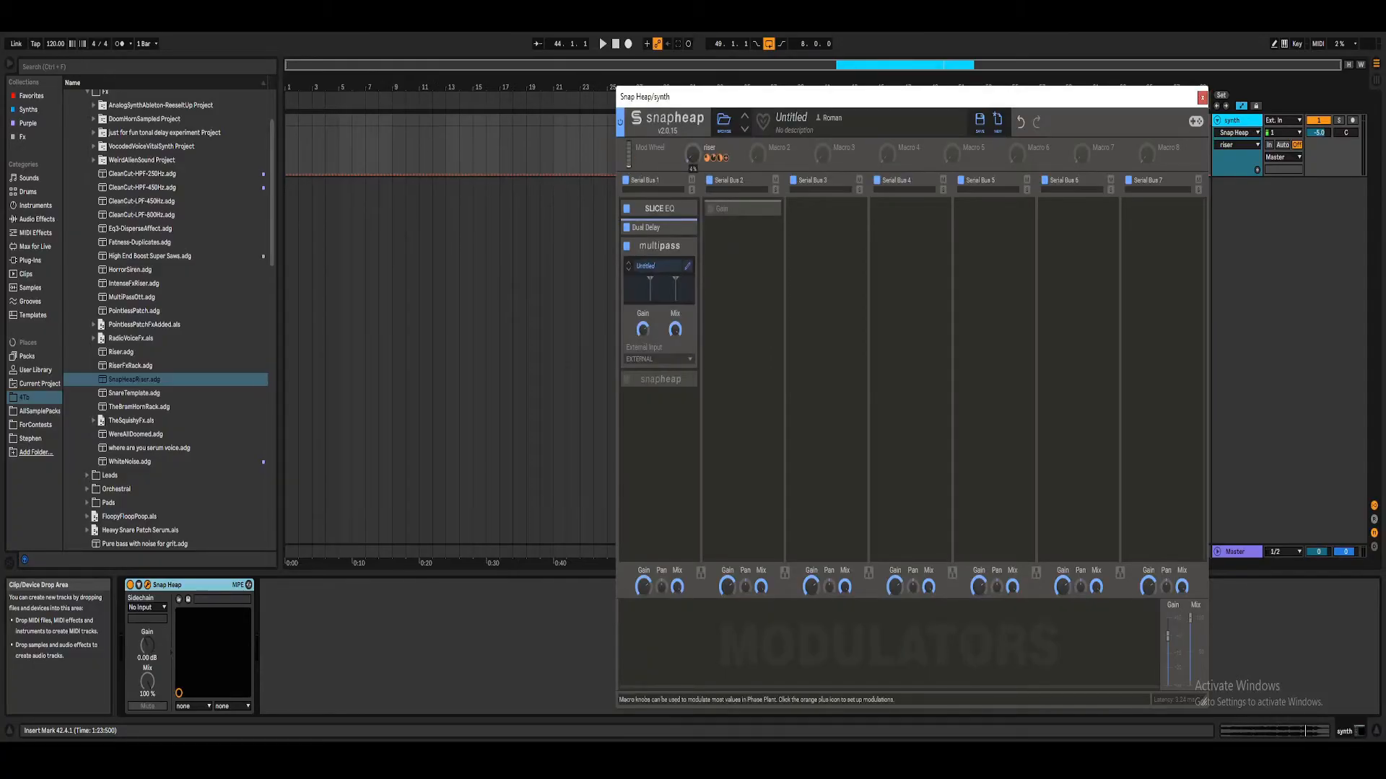
left_click_drag(692, 154, 693, 134)
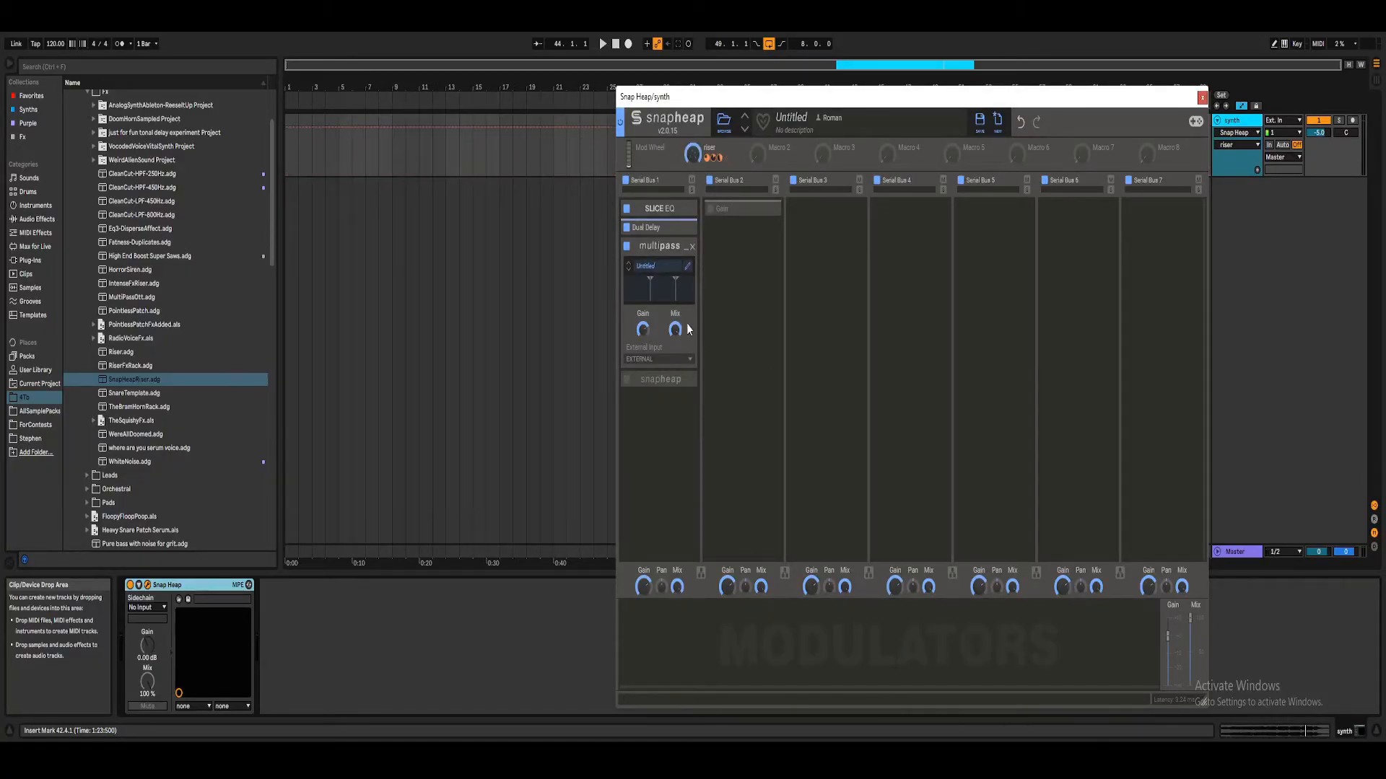
left_click(688, 269)
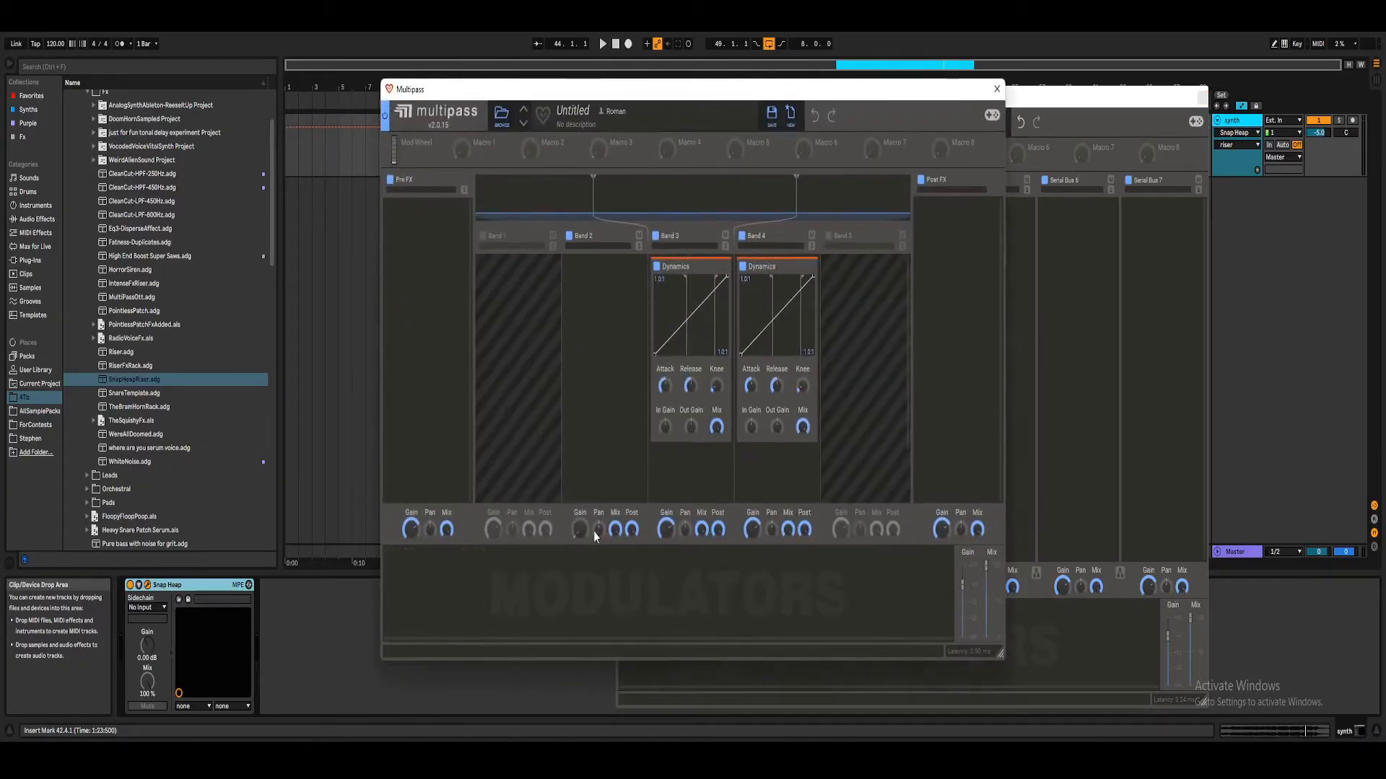
Step: Check the frequency of the Multipass crossover between bands 2 and 3
right_click(596, 199)
left_click(593, 195)
right_click(592, 193)
left_click(592, 193)
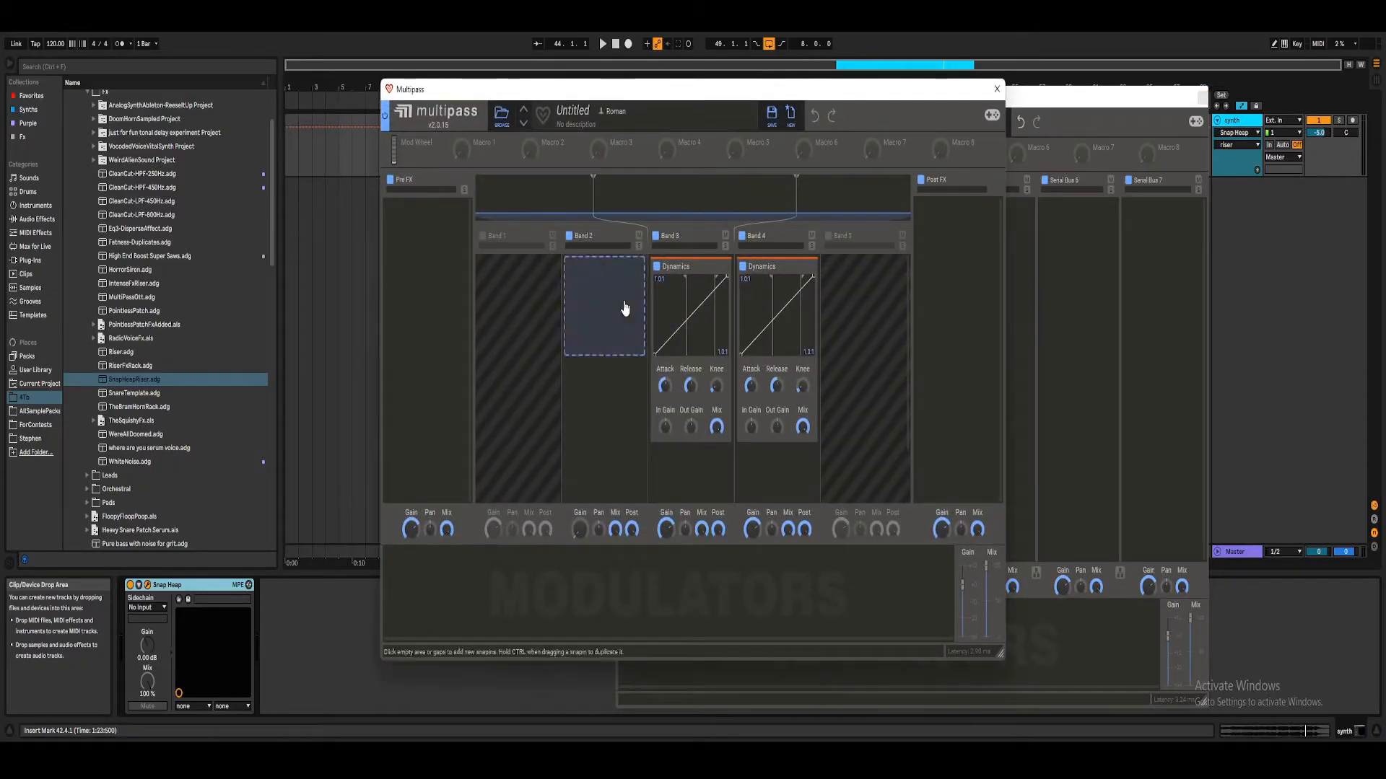
Step: Set the low threshold of the band 3 Dynamics to -20 dB and start playback
right_click(686, 305)
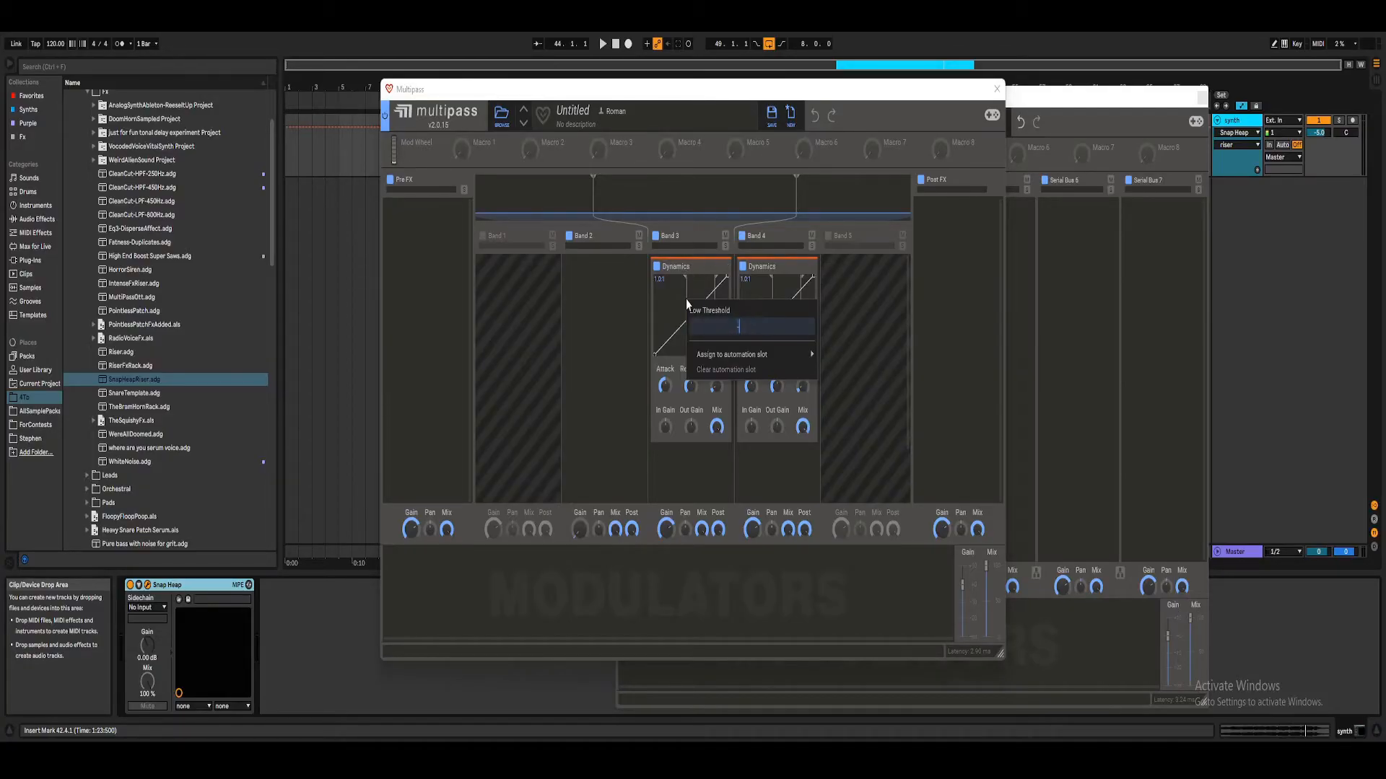
type("-20")
key("Return")
key("space")
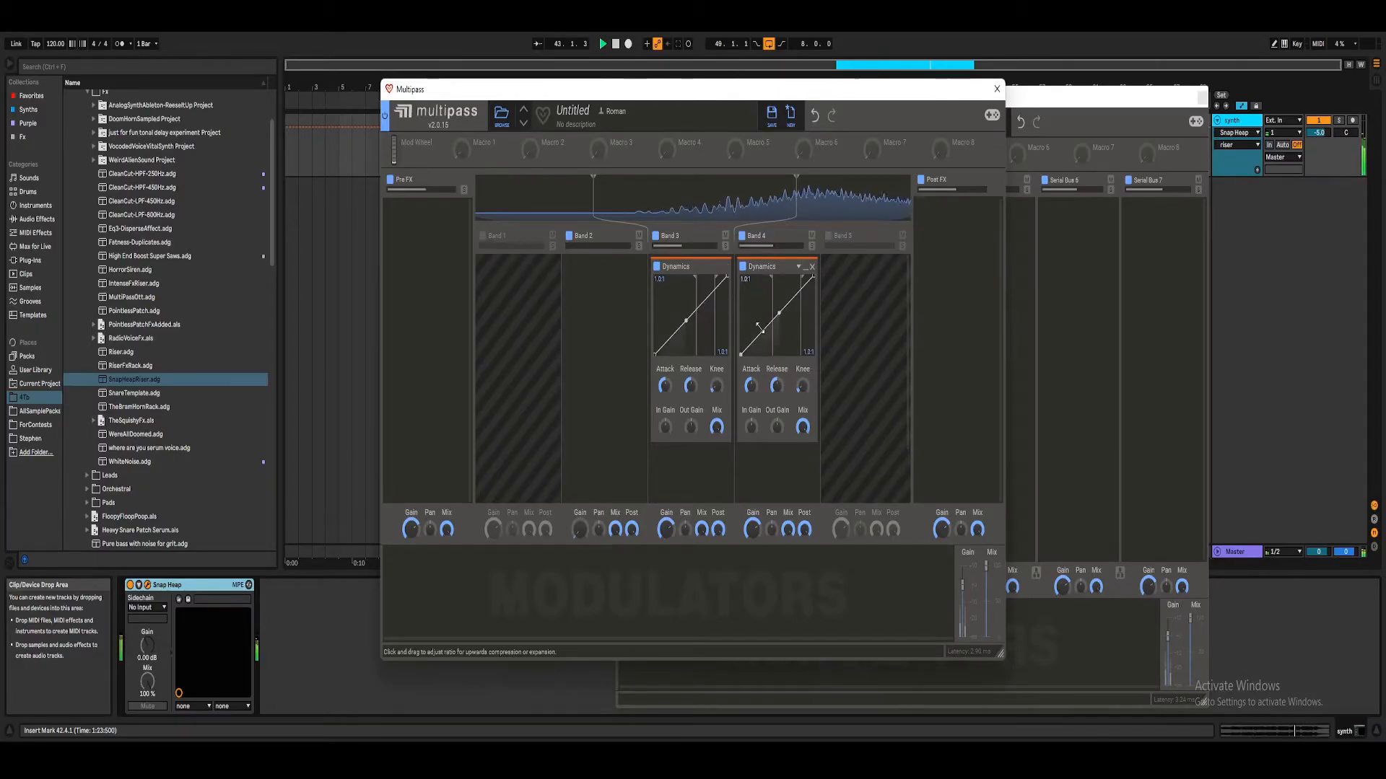
Step: Set the low threshold of the band 4 Dynamics to -20 dB and check the band 3 release
right_click(771, 320)
type("-20")
key("Return")
left_click_drag(690, 388, 689, 387)
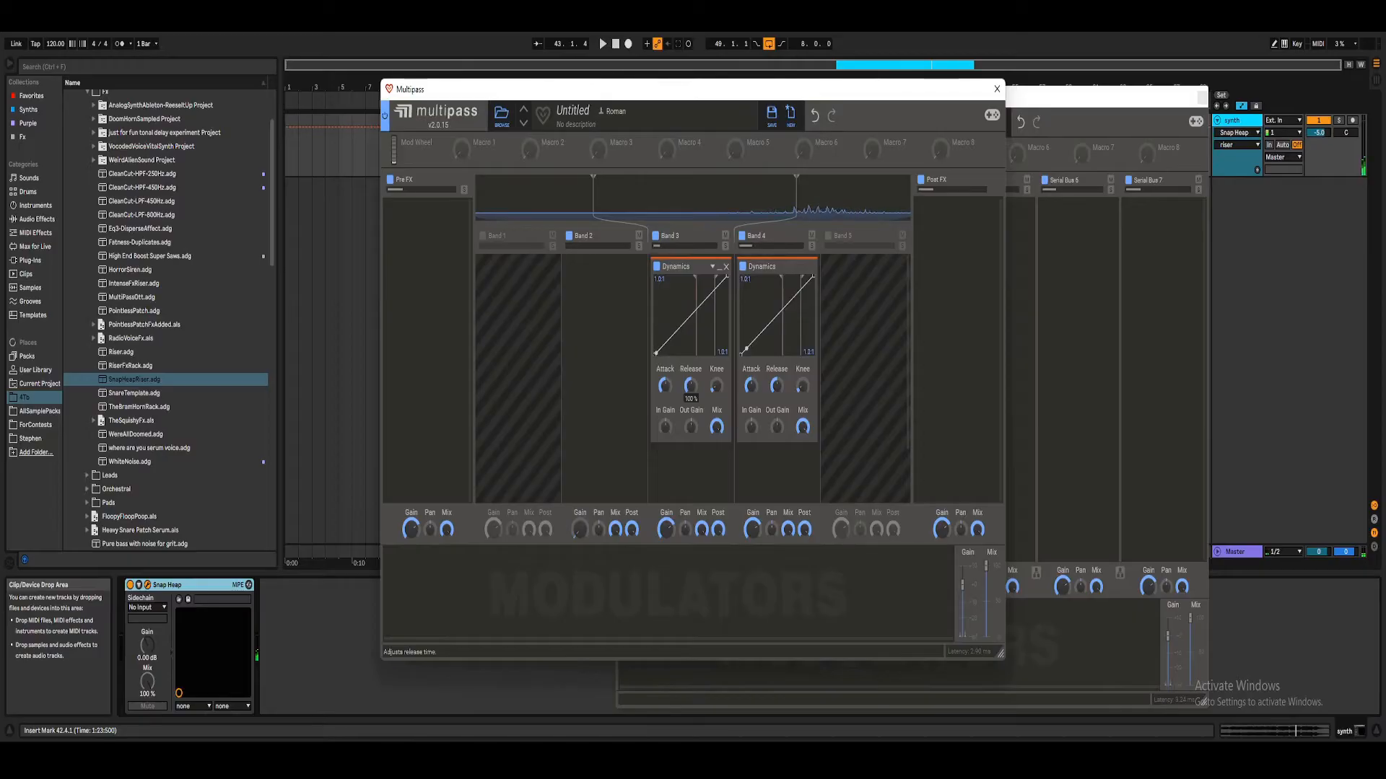
Step: Set the low ratio of the band 3 and band 4 Dynamics to 2:1 and audition the upward compression
right_click(661, 355)
type("2")
key("Return")
right_click(759, 356)
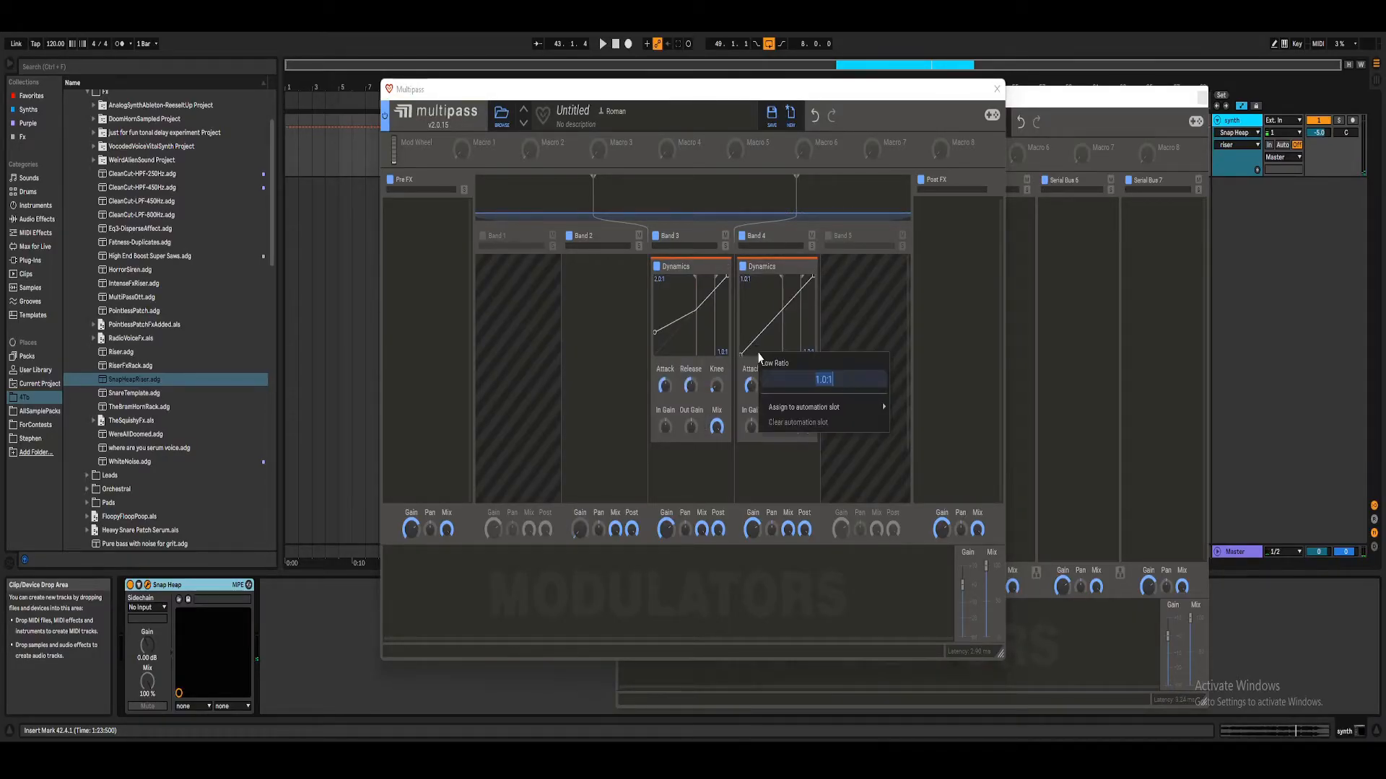
type("2")
key("Return")
left_click(602, 43)
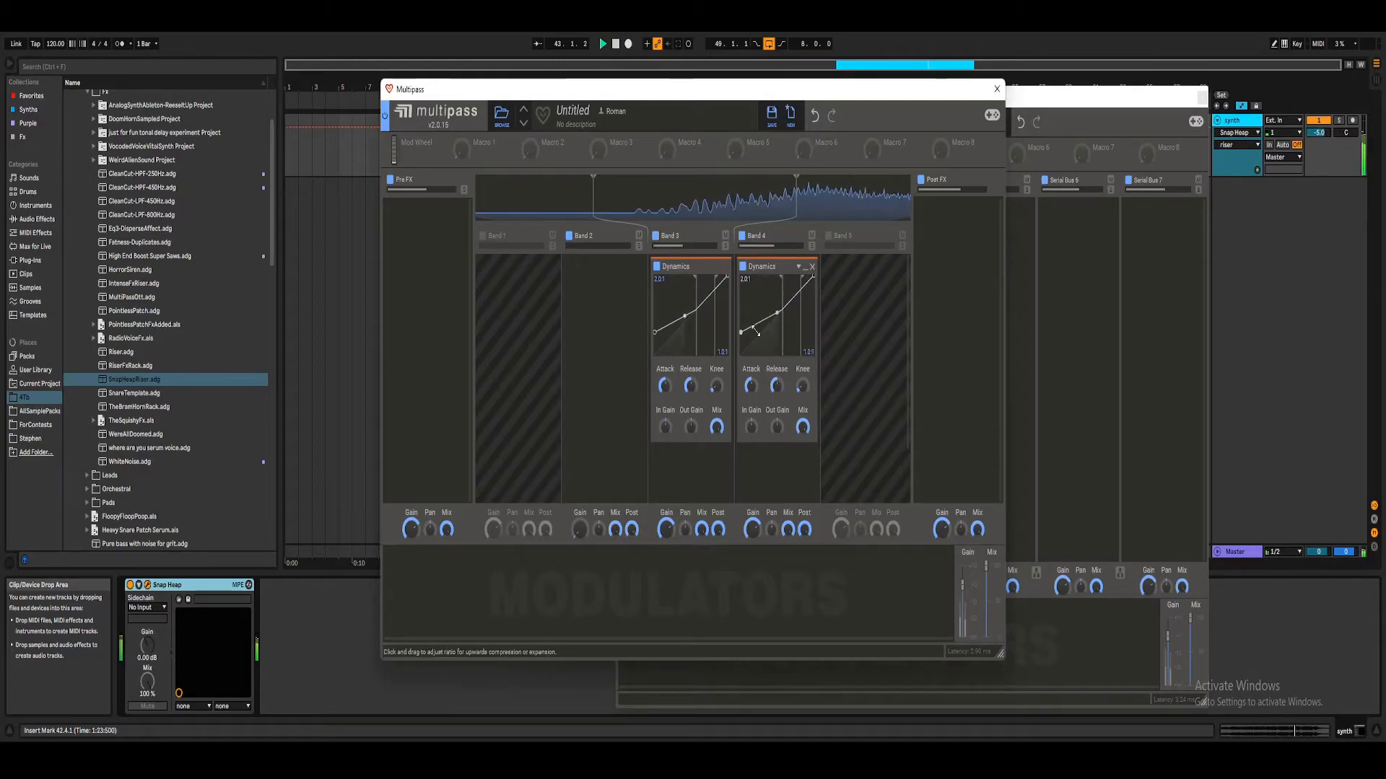
Step: Set the Multipass mix to 0%, map the riser macro to it with positive influence, and sweep the macro during playback
left_click(996, 95)
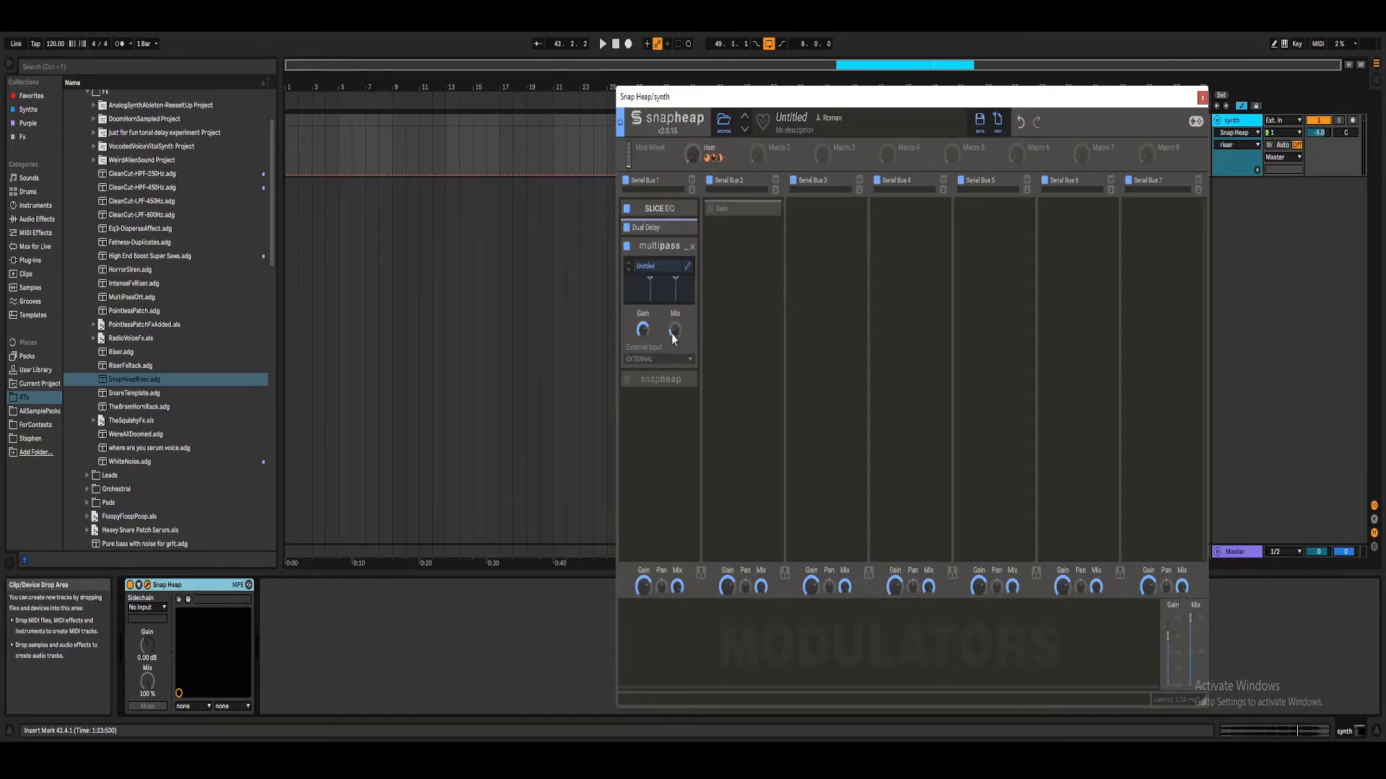
left_click(688, 266)
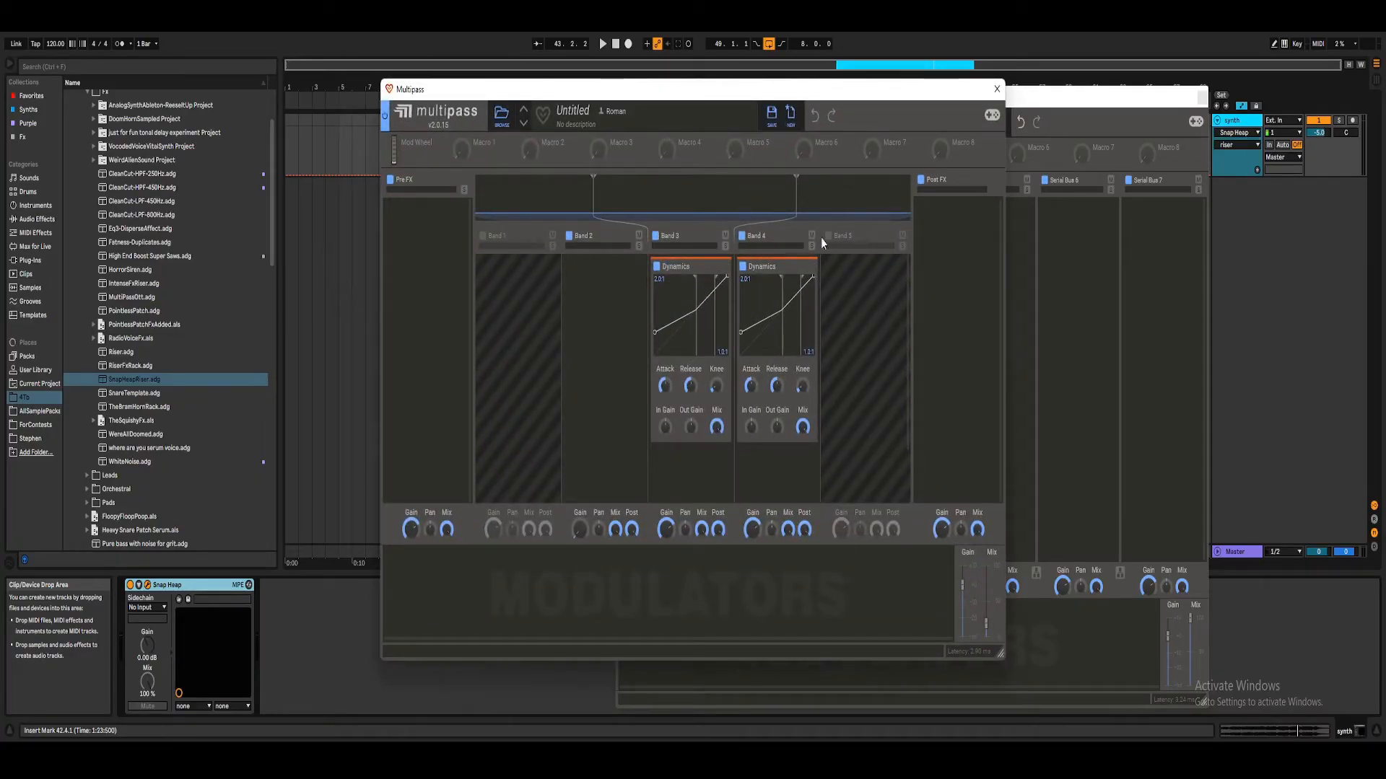
left_click(997, 89)
left_click_drag(676, 341, 676, 274)
key("space")
left_click_drag(693, 154, 692, 97)
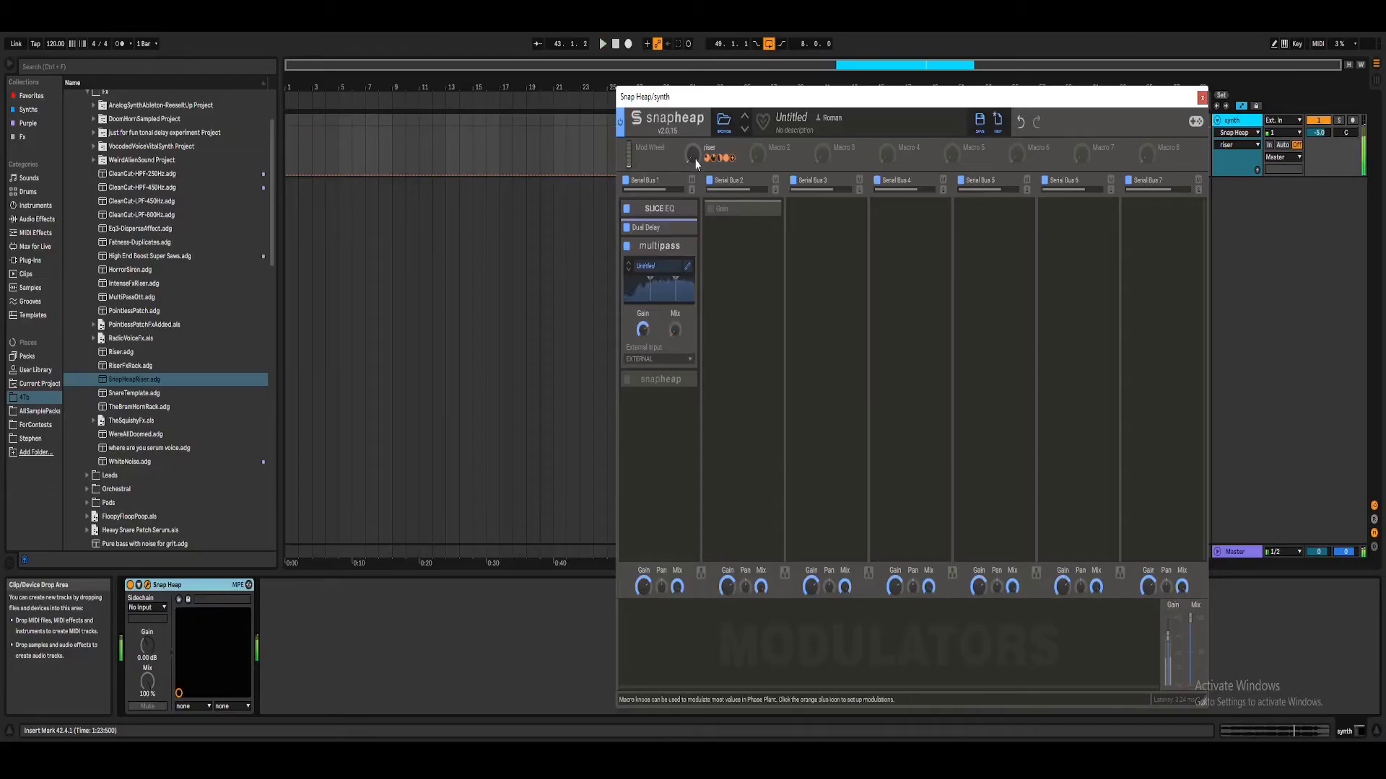
Step: Collapse the Multipass snapin, then enable and expand the nested Snap Heap snapin in the first serial bus
left_click(683, 228)
left_click(686, 228)
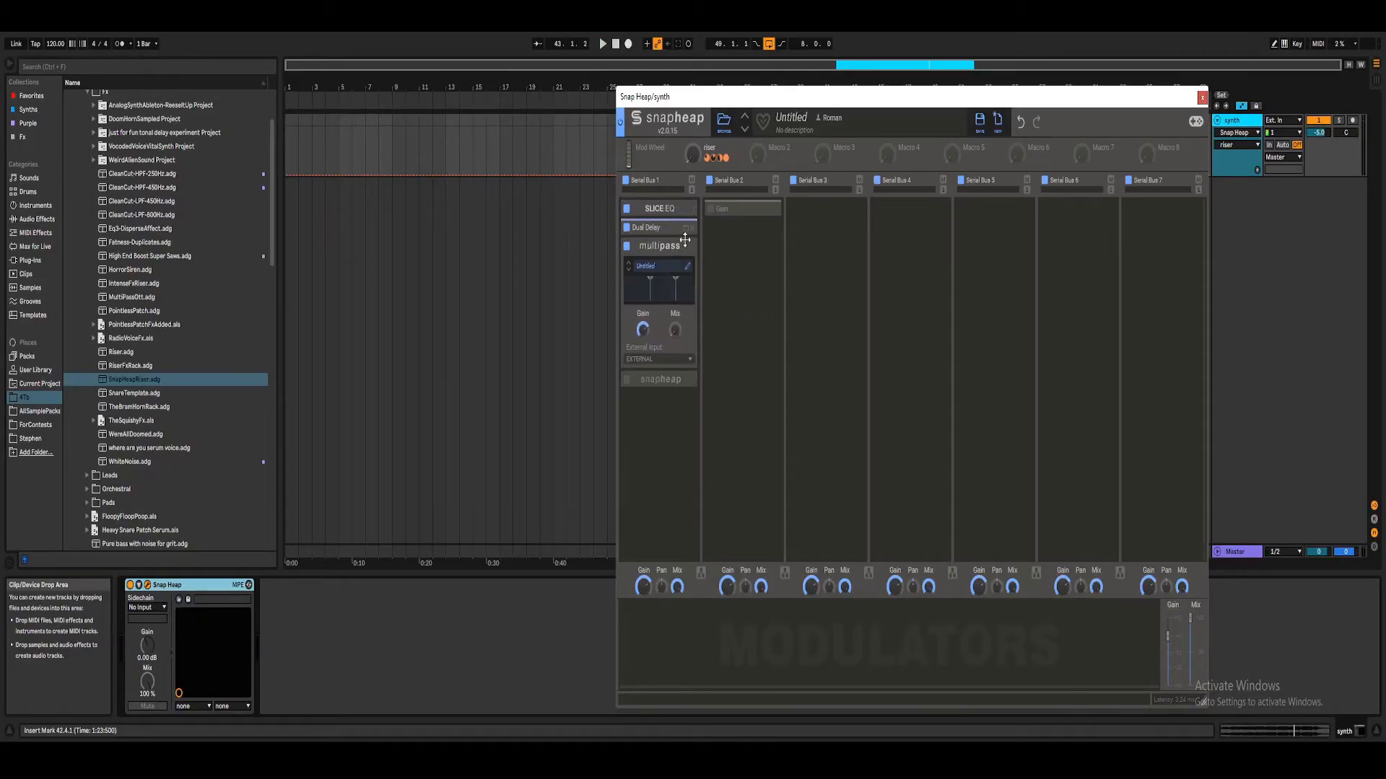
left_click(686, 248)
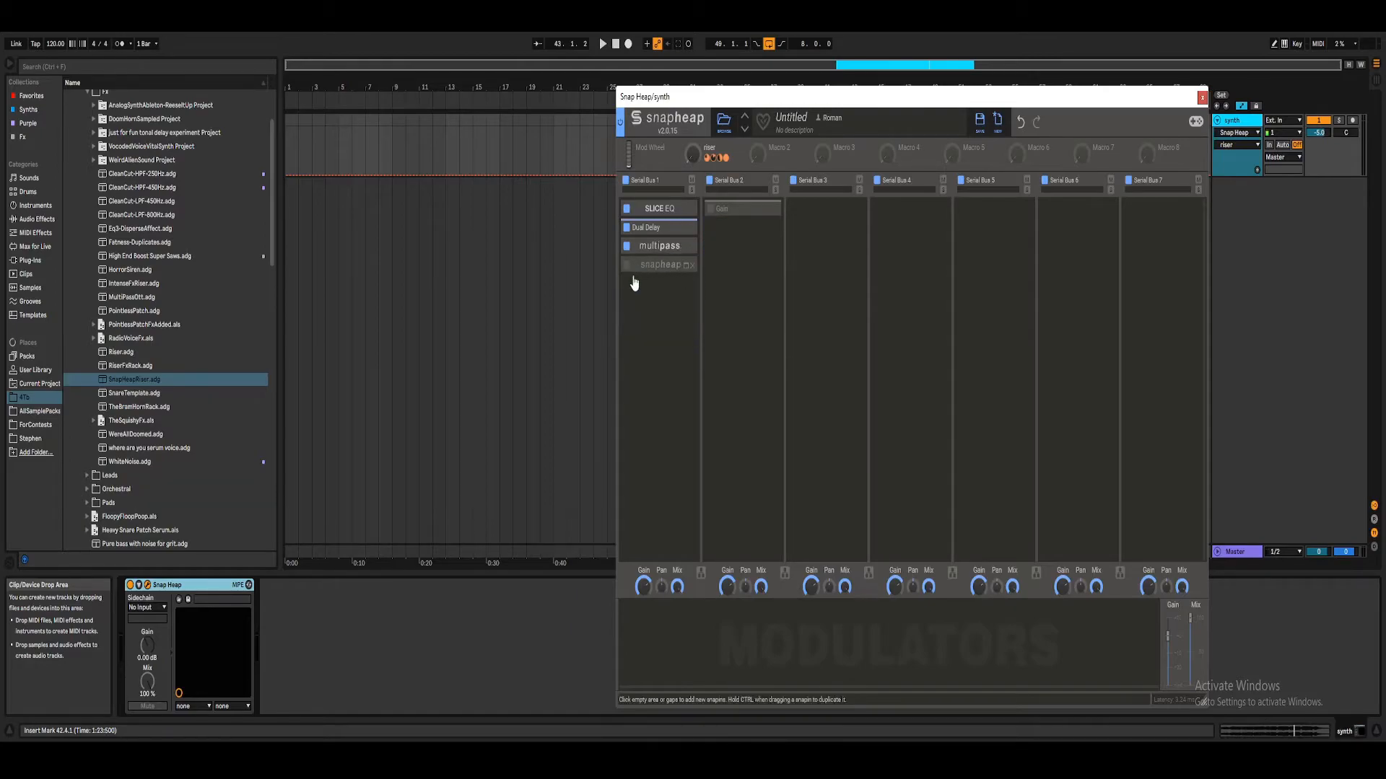
left_click(626, 267)
left_click(685, 266)
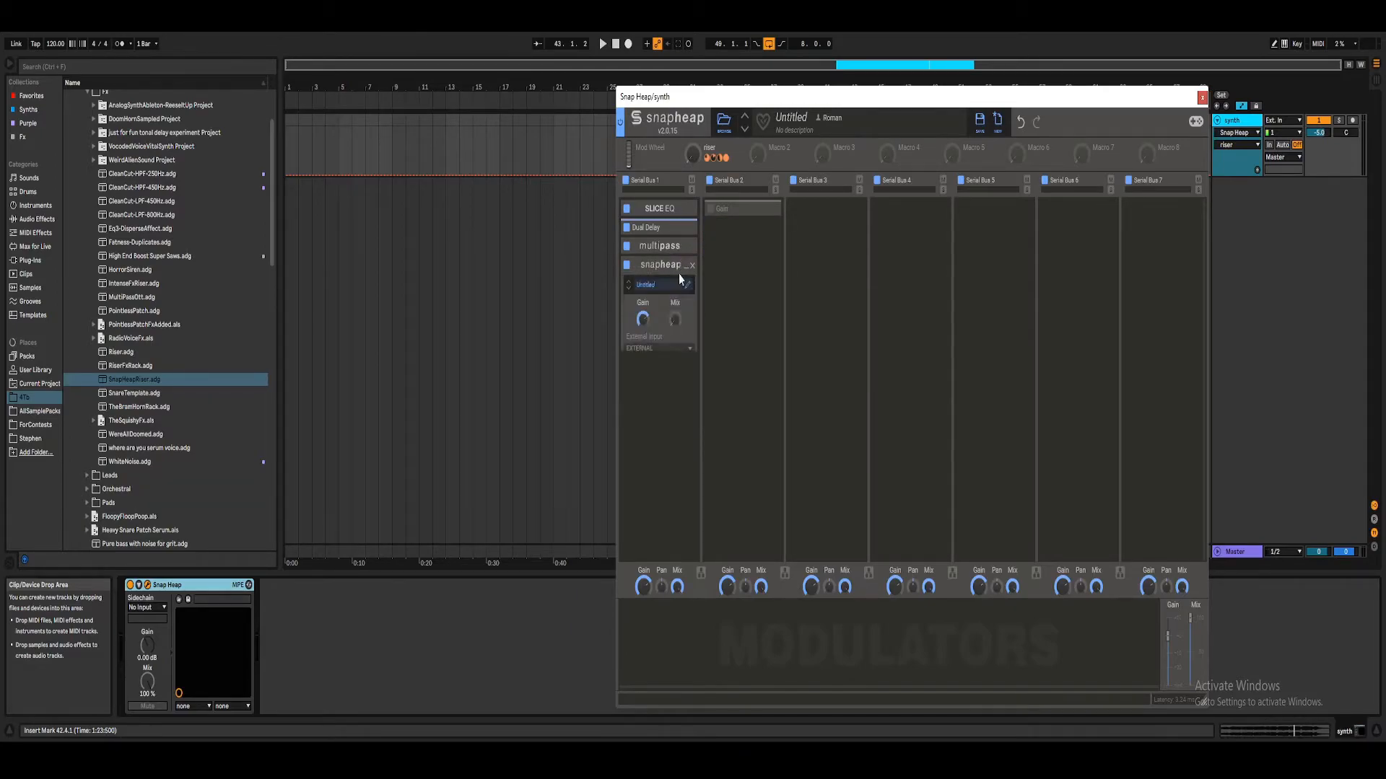
Step: Open the nested Snap Heap's own editor to show its Compressor
left_click(690, 287)
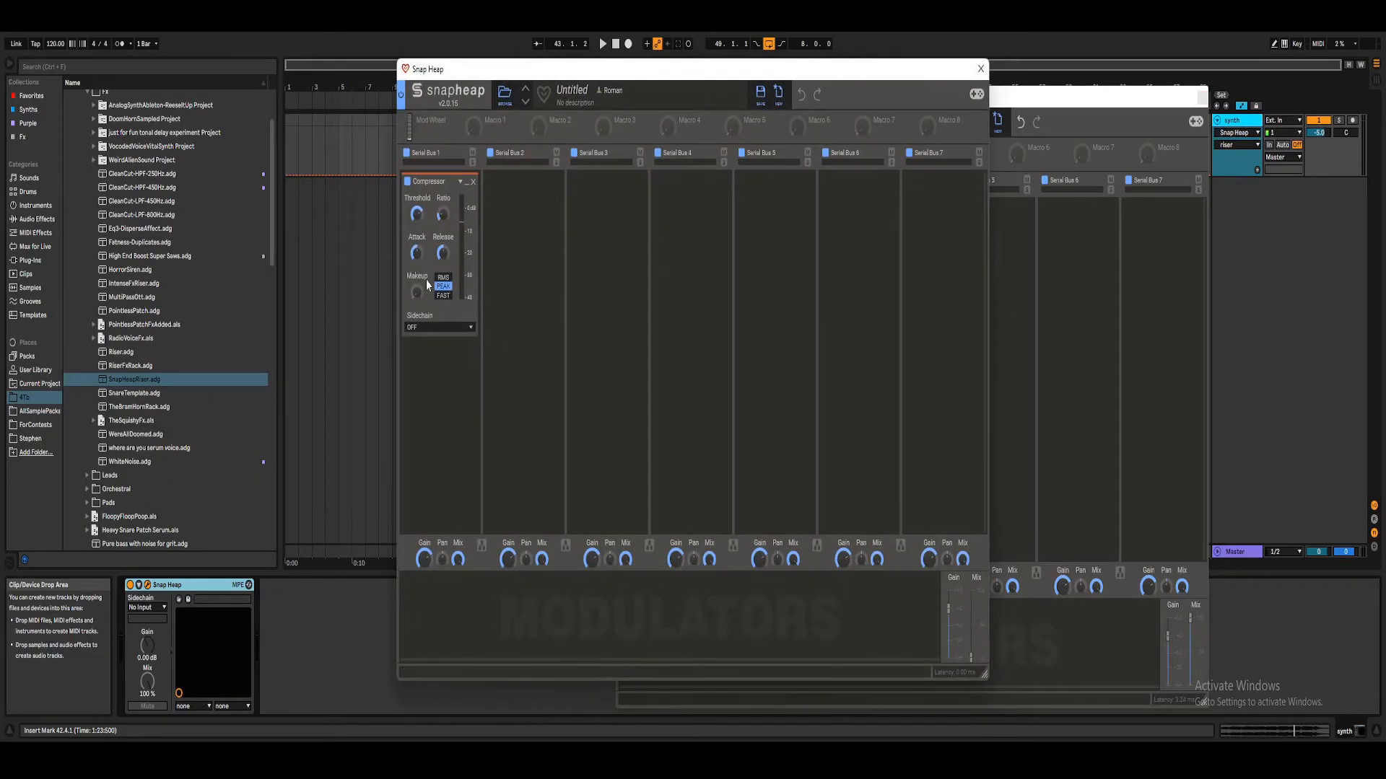
left_click(981, 69)
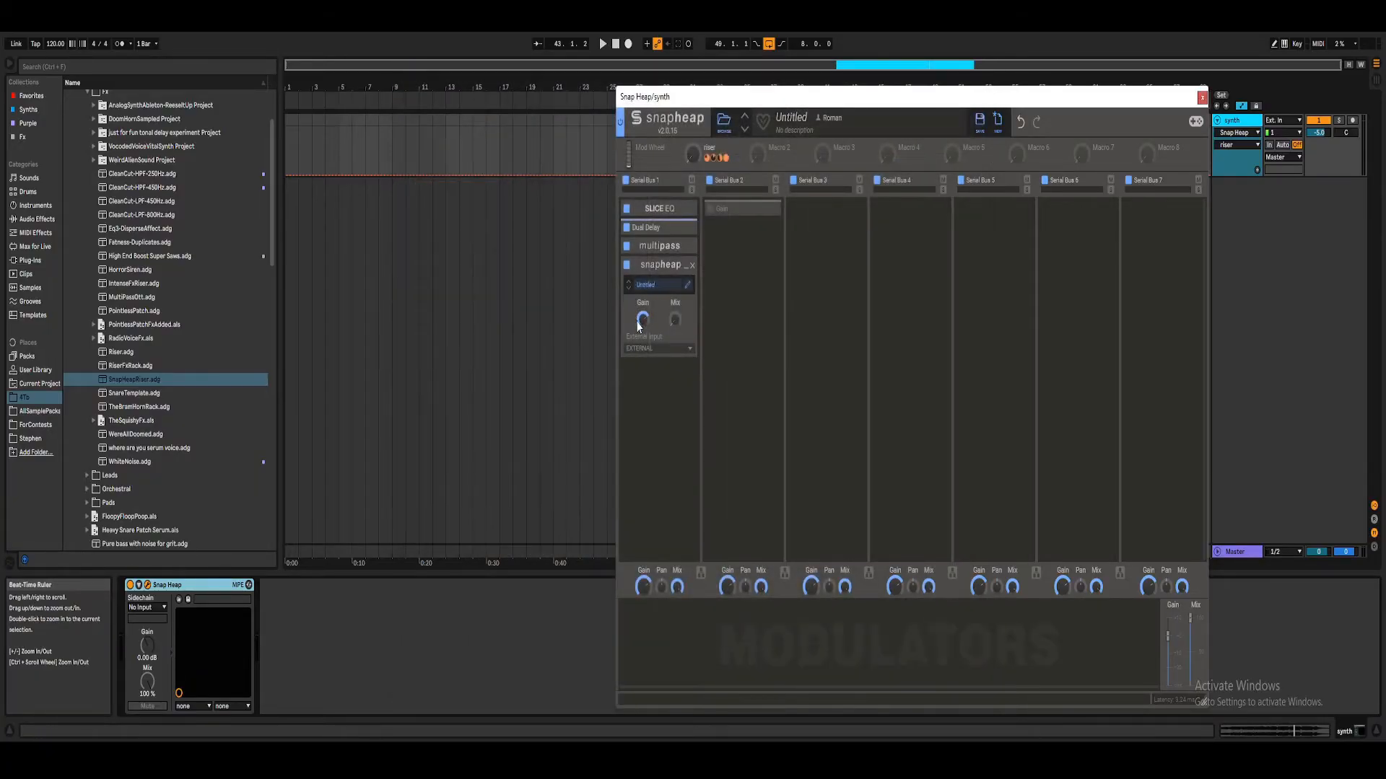
left_click(687, 288)
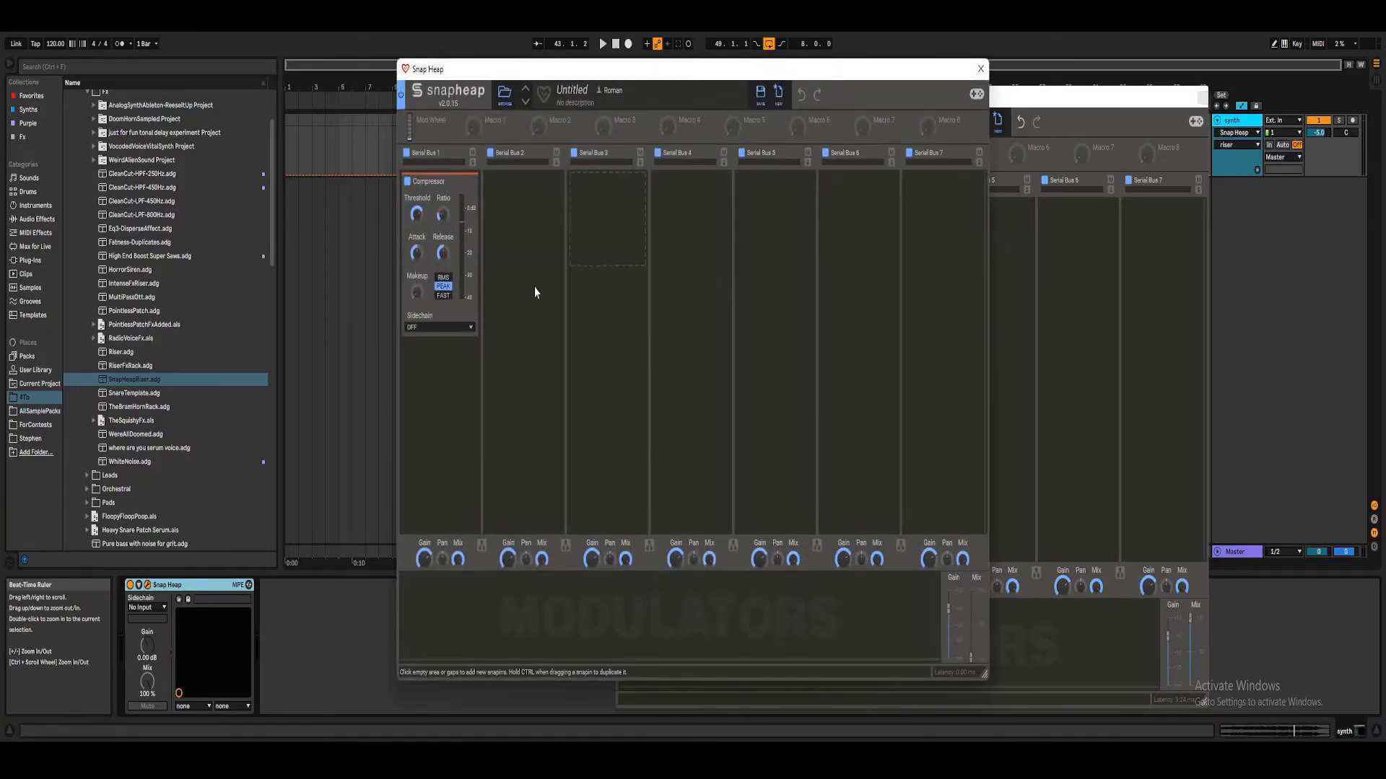
left_click(981, 68)
left_click(682, 364)
Step: Set the threshold of the Compressor inside the nested Snap Heap to -20 dB and audition it
right_click(420, 220)
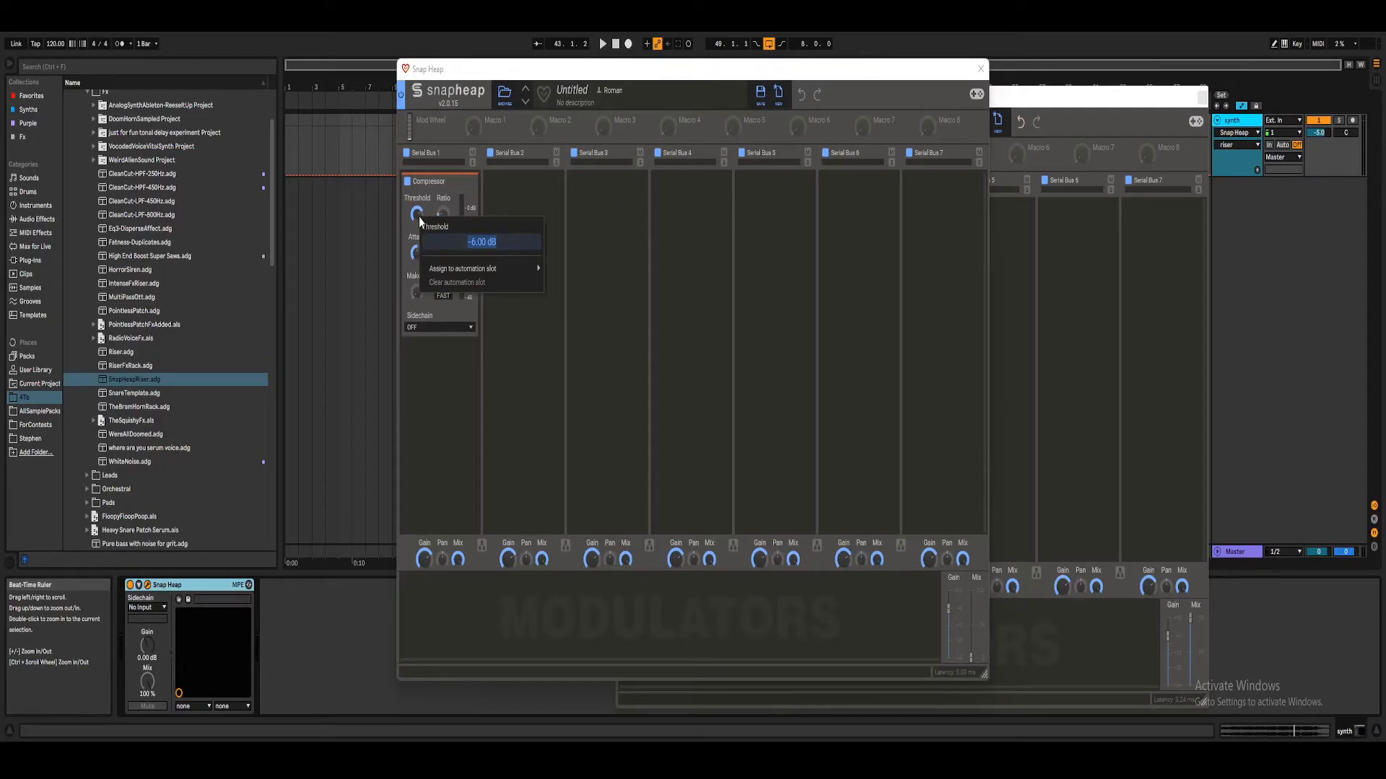
left_click(424, 215)
right_click(416, 215)
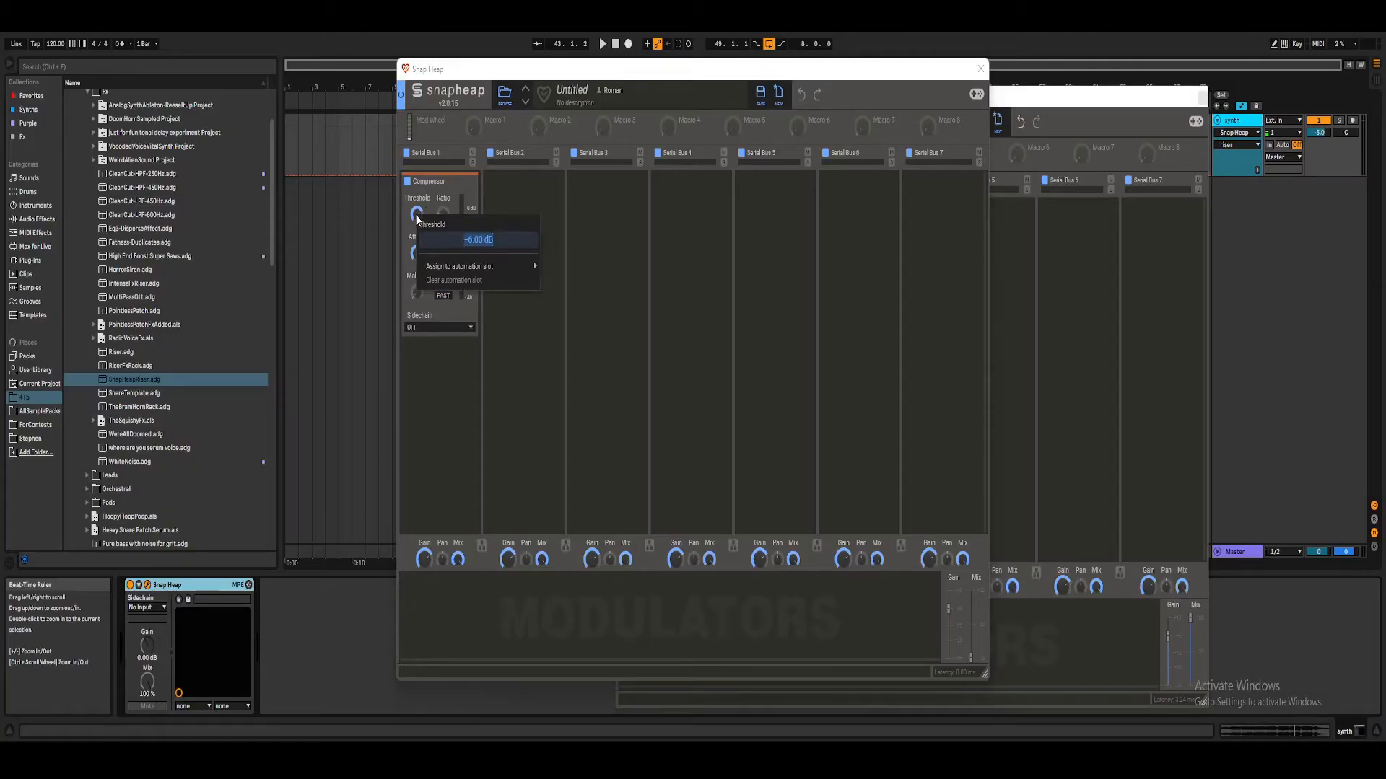
left_click(429, 204)
right_click(417, 216)
key("BackSpace")
type("-20")
key("Return")
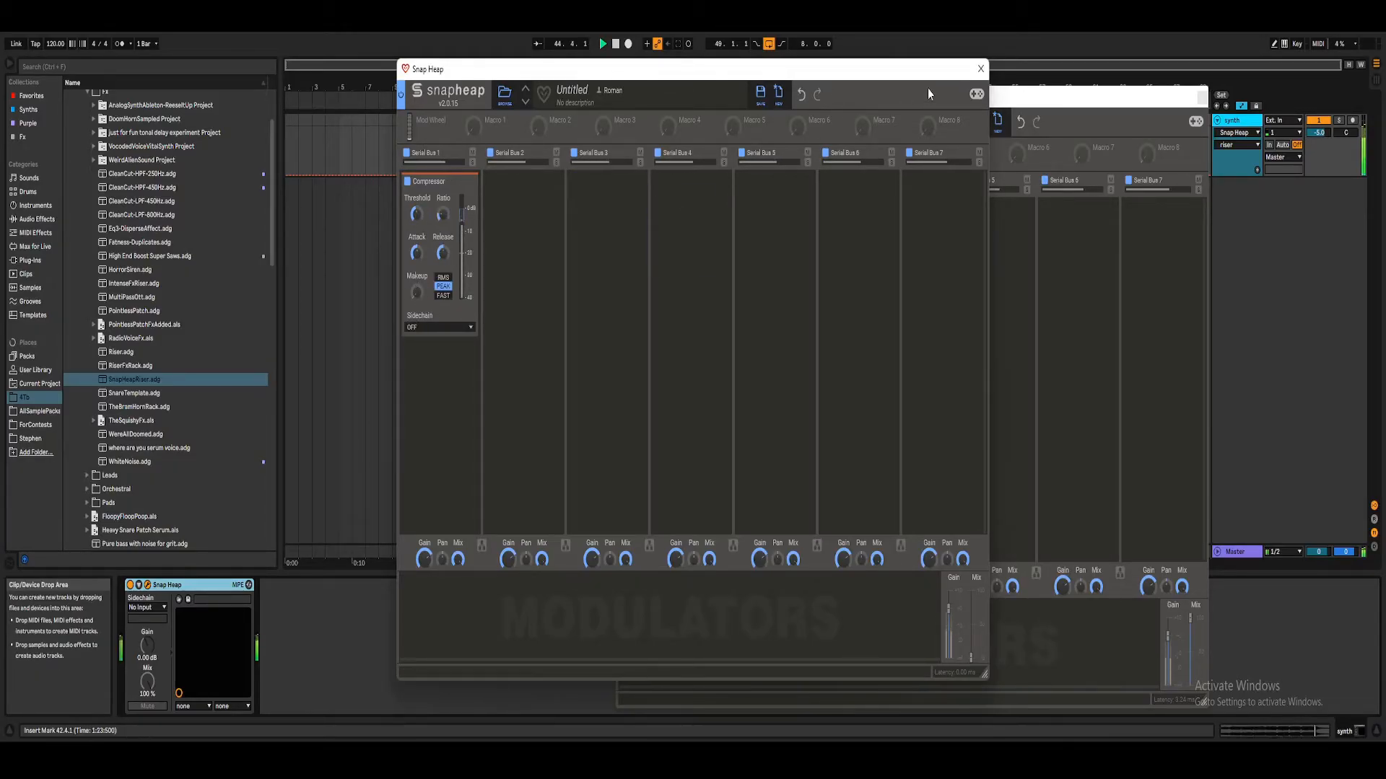
Step: Raise the nested Snap Heap's mix to full, then reopen its editor and check the Compressor's makeup during playback
left_click(980, 68)
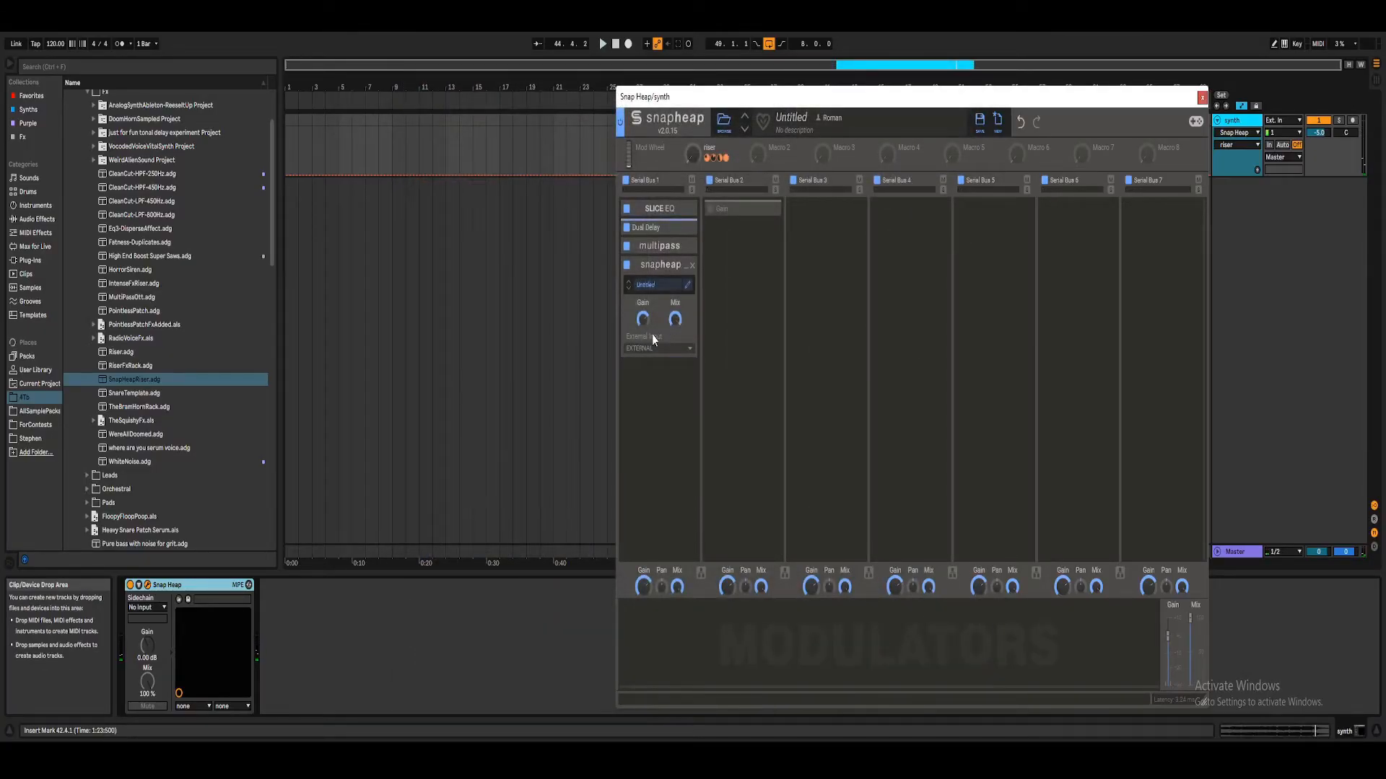
left_click(687, 286)
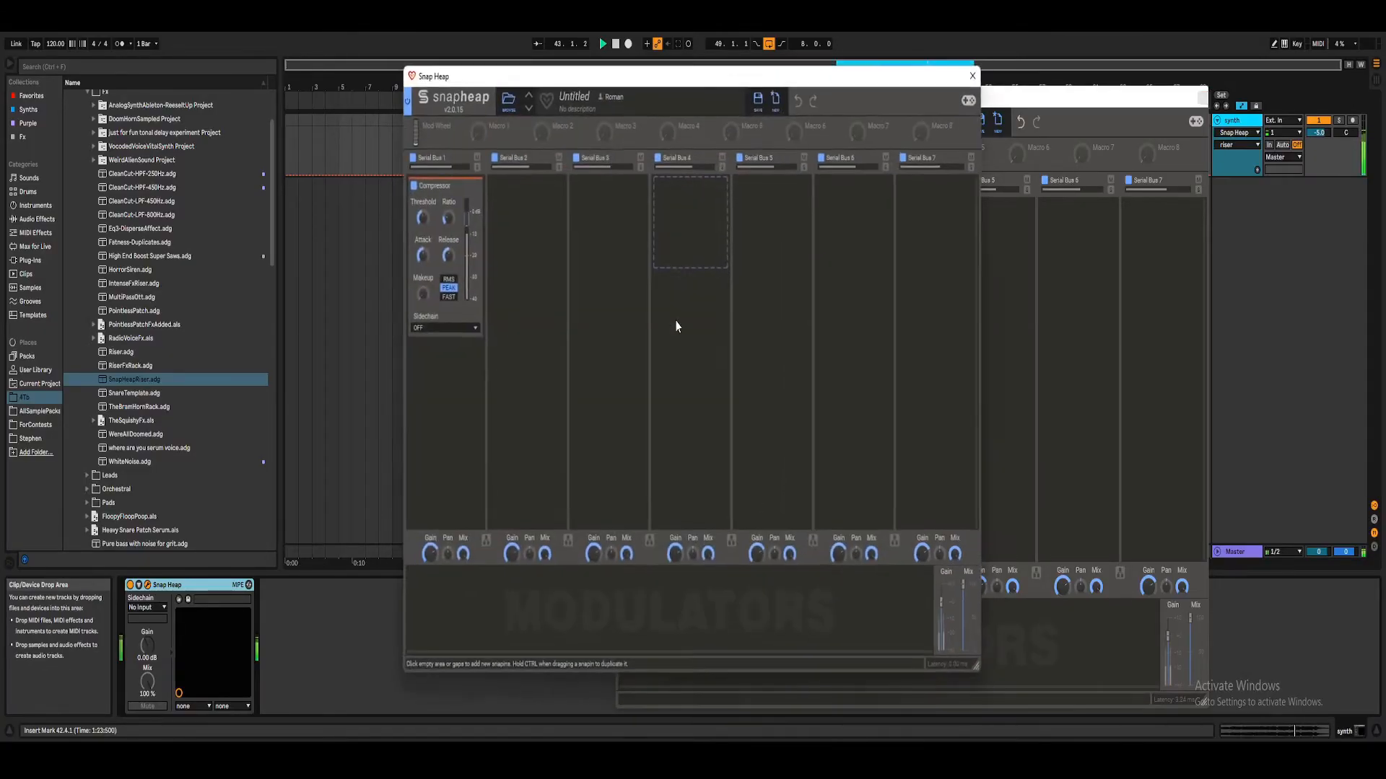
right_click(416, 291)
left_click(436, 431)
key("space")
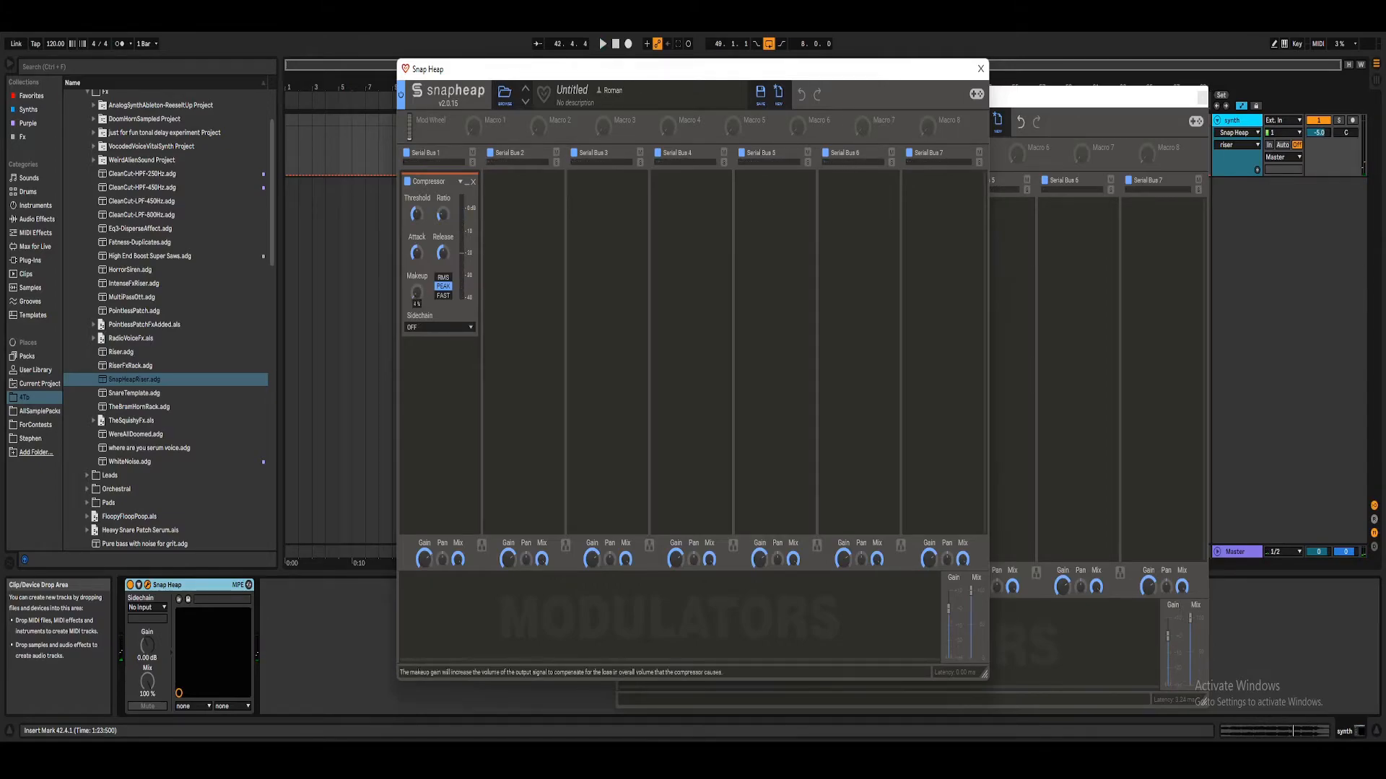
Step: Bypass and re-enable the Compressor during playback to compare the sound without makeup gain
left_click(406, 182)
key("space")
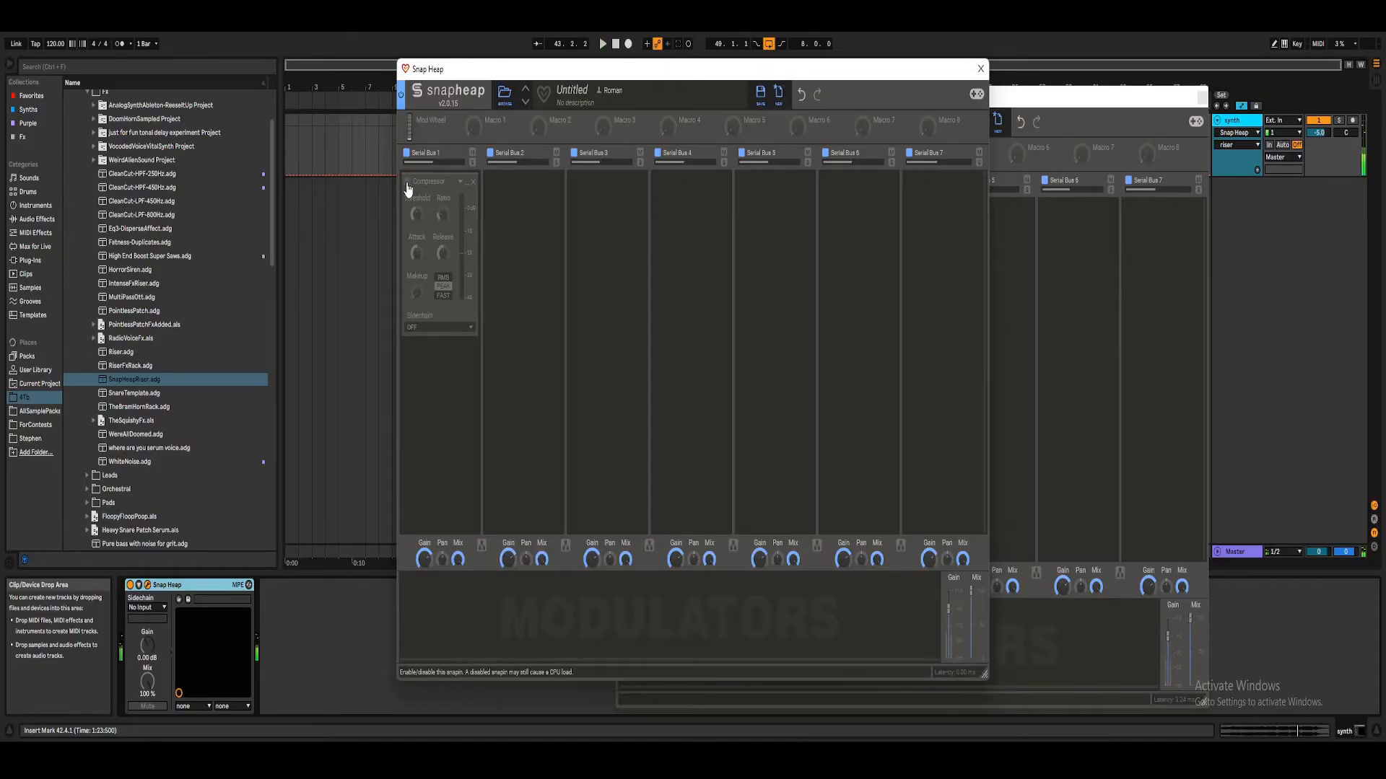
left_click(407, 182)
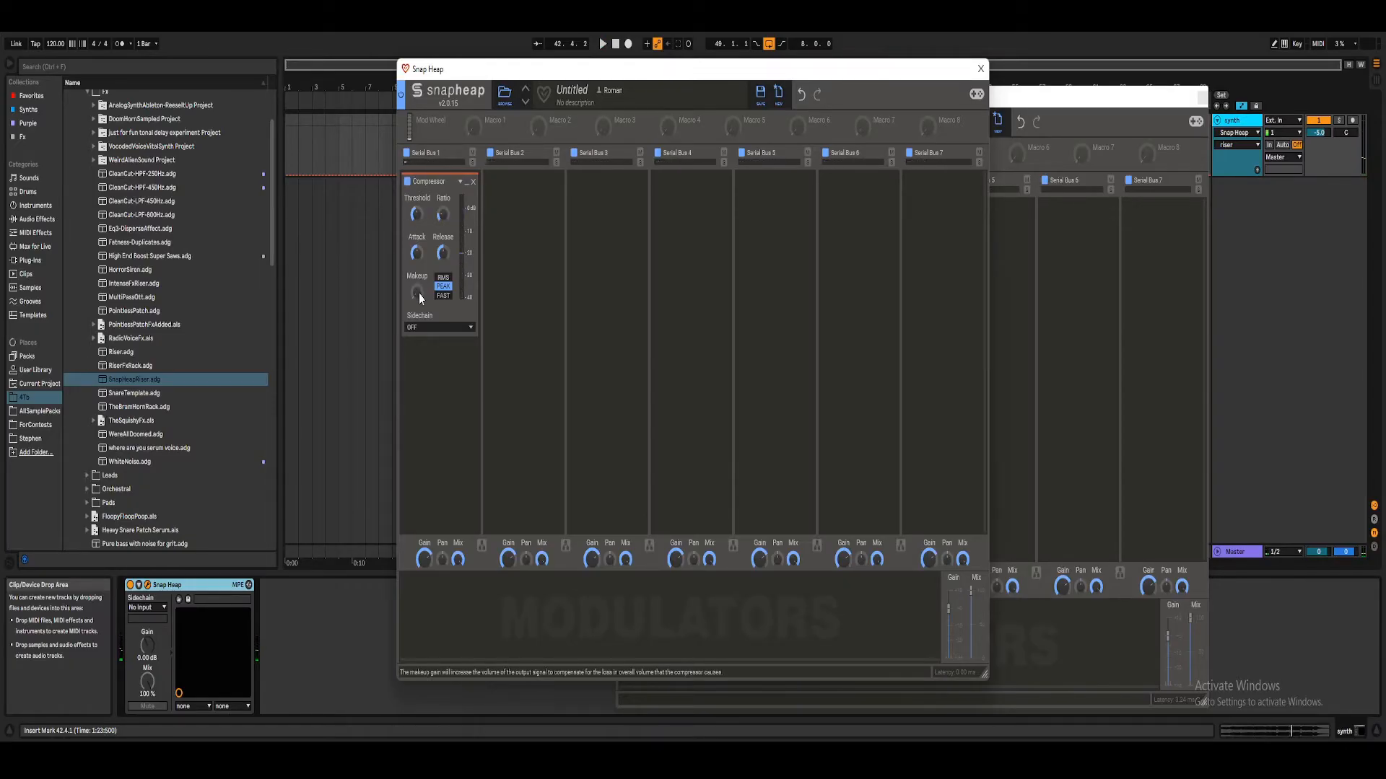
Step: Raise the Compressor's makeup in the nested Snap Heap and audition the change
left_click_drag(419, 293, 418, 278)
left_click_drag(419, 292, 417, 286)
key("space")
Step: Toggle the Compressor off and on repeatedly during playback to compare the signal with makeup applied
key("space")
key("space")
key("space")
left_click(406, 182)
key("space")
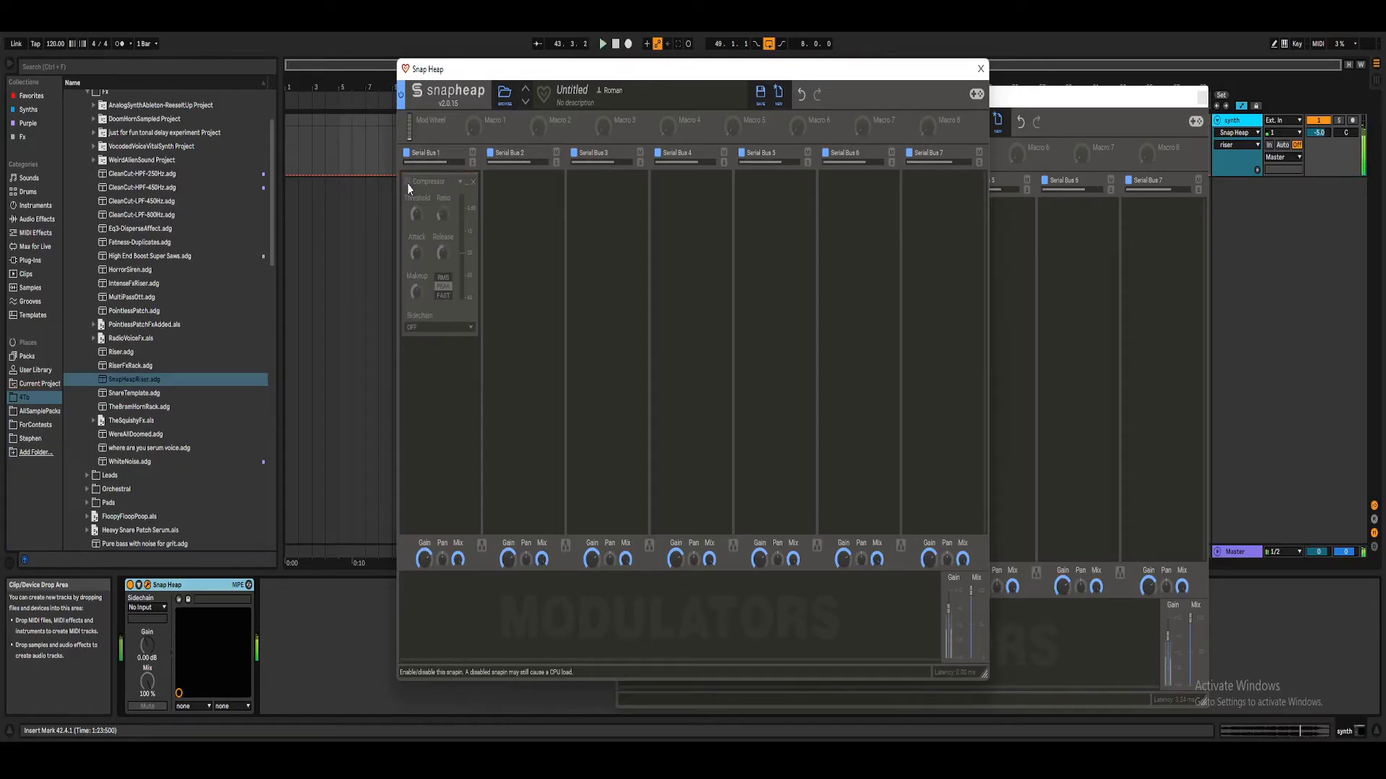
left_click(407, 182)
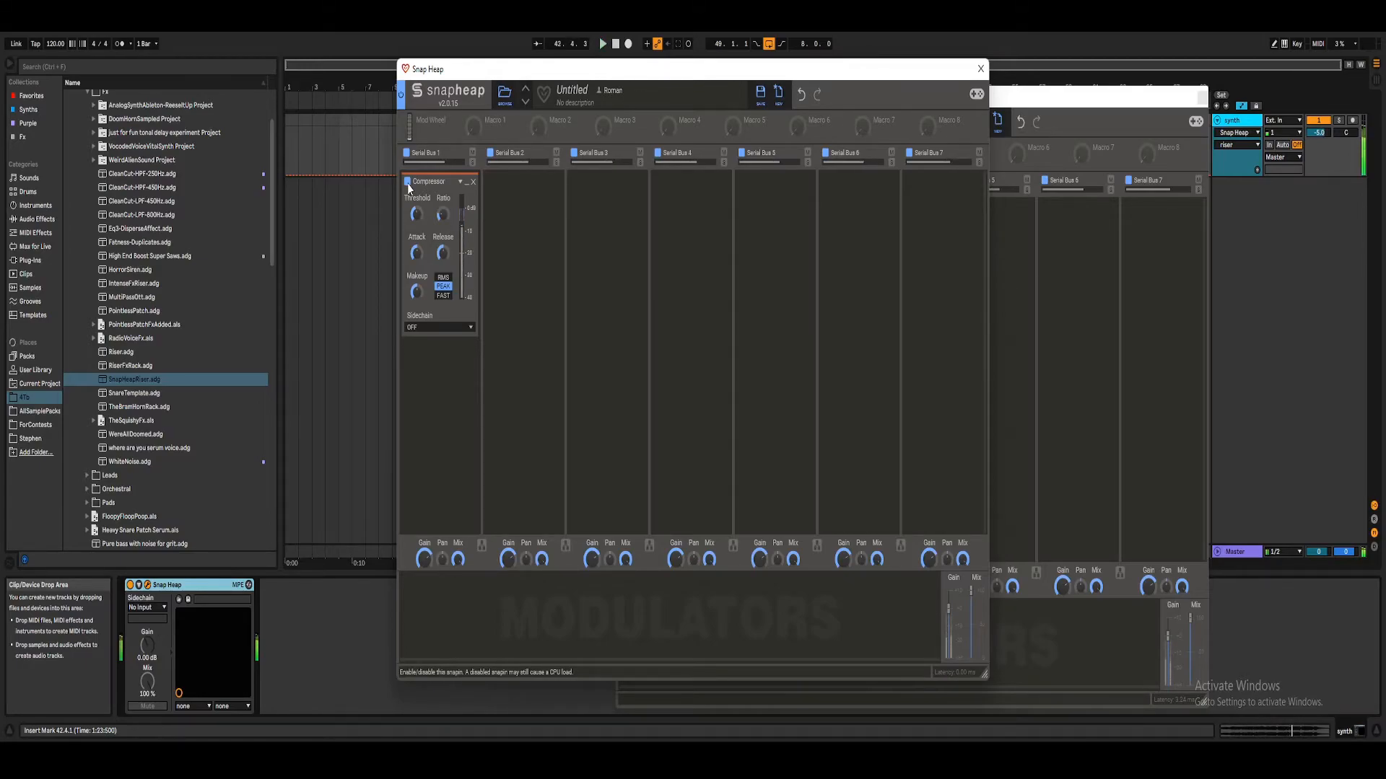
left_click(407, 183)
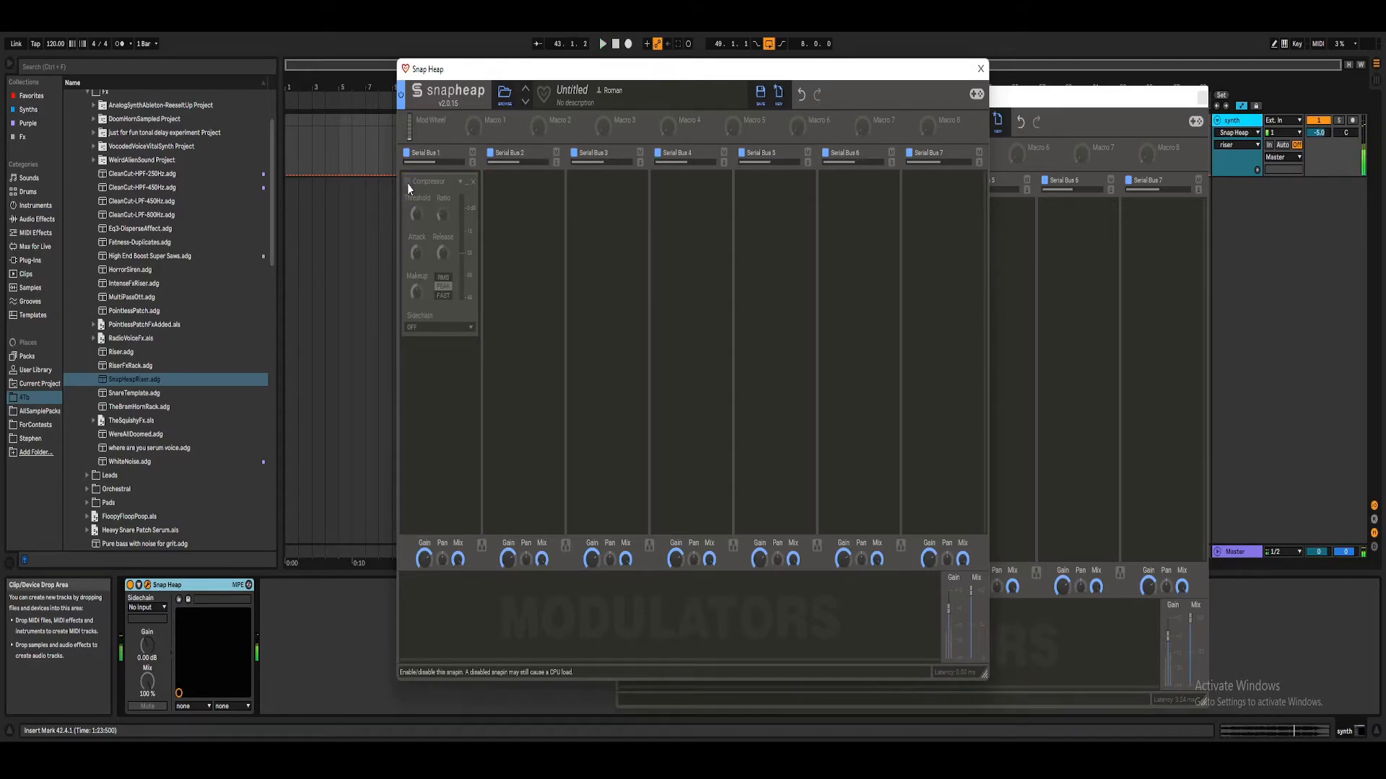
left_click(407, 183)
key("space")
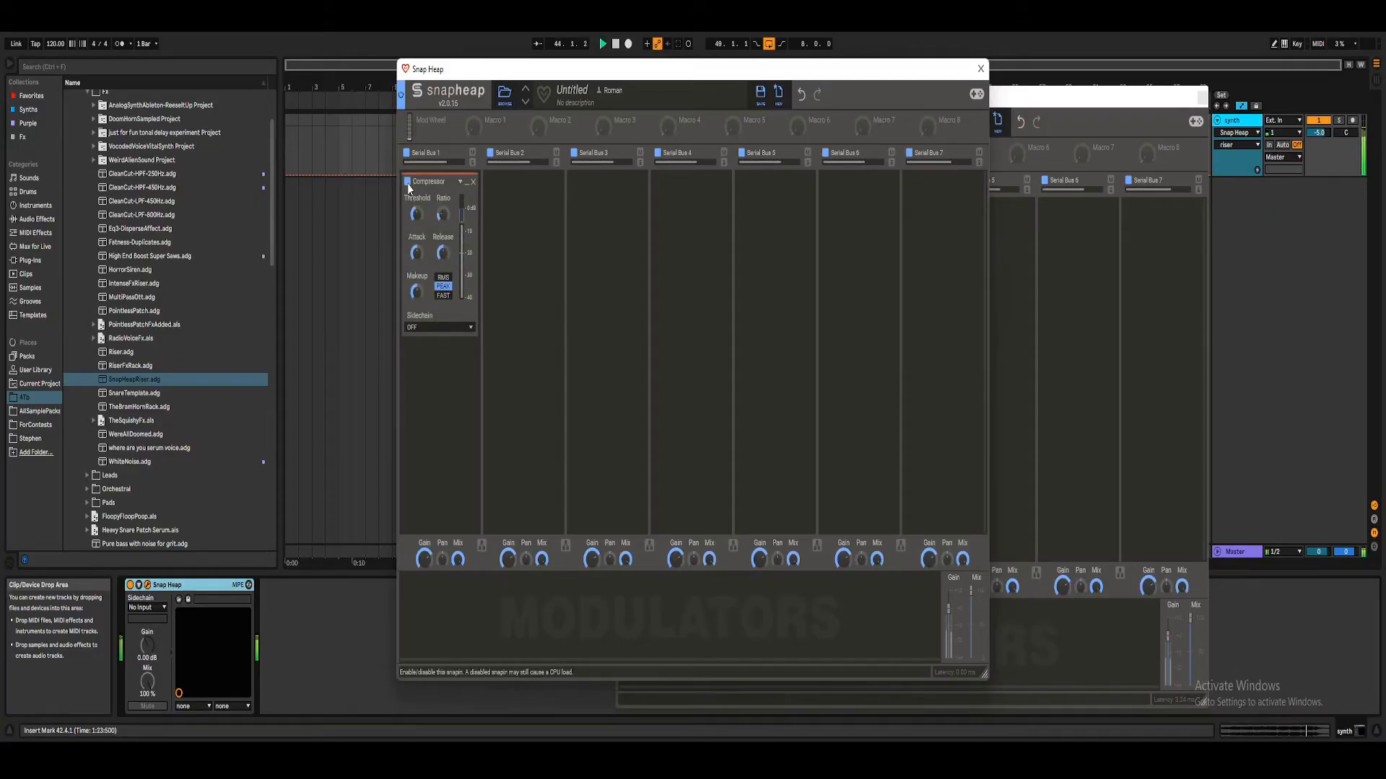
left_click(408, 183)
left_click(407, 184)
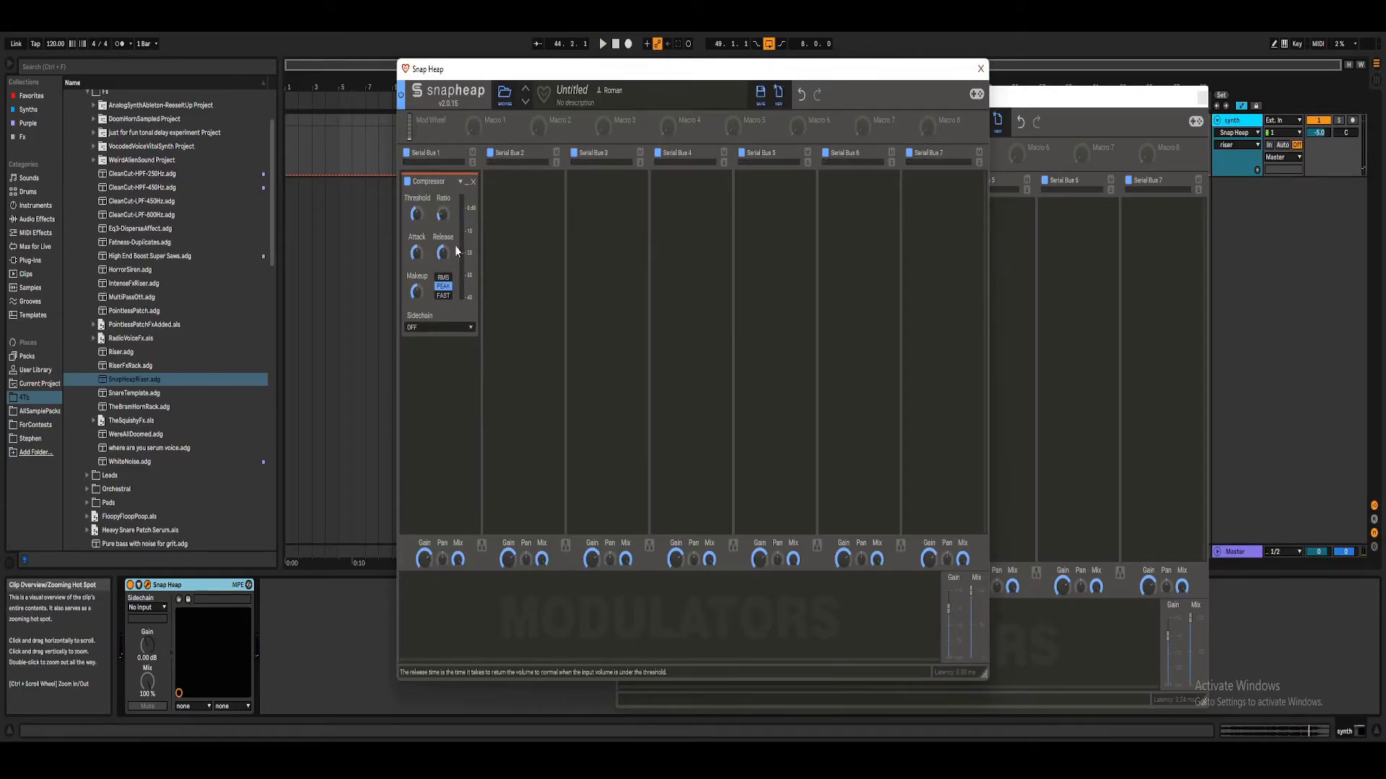
Step: Set the nested Snap Heap's mix to 0% and map the riser macro to it at +100% influence
right_click(442, 215)
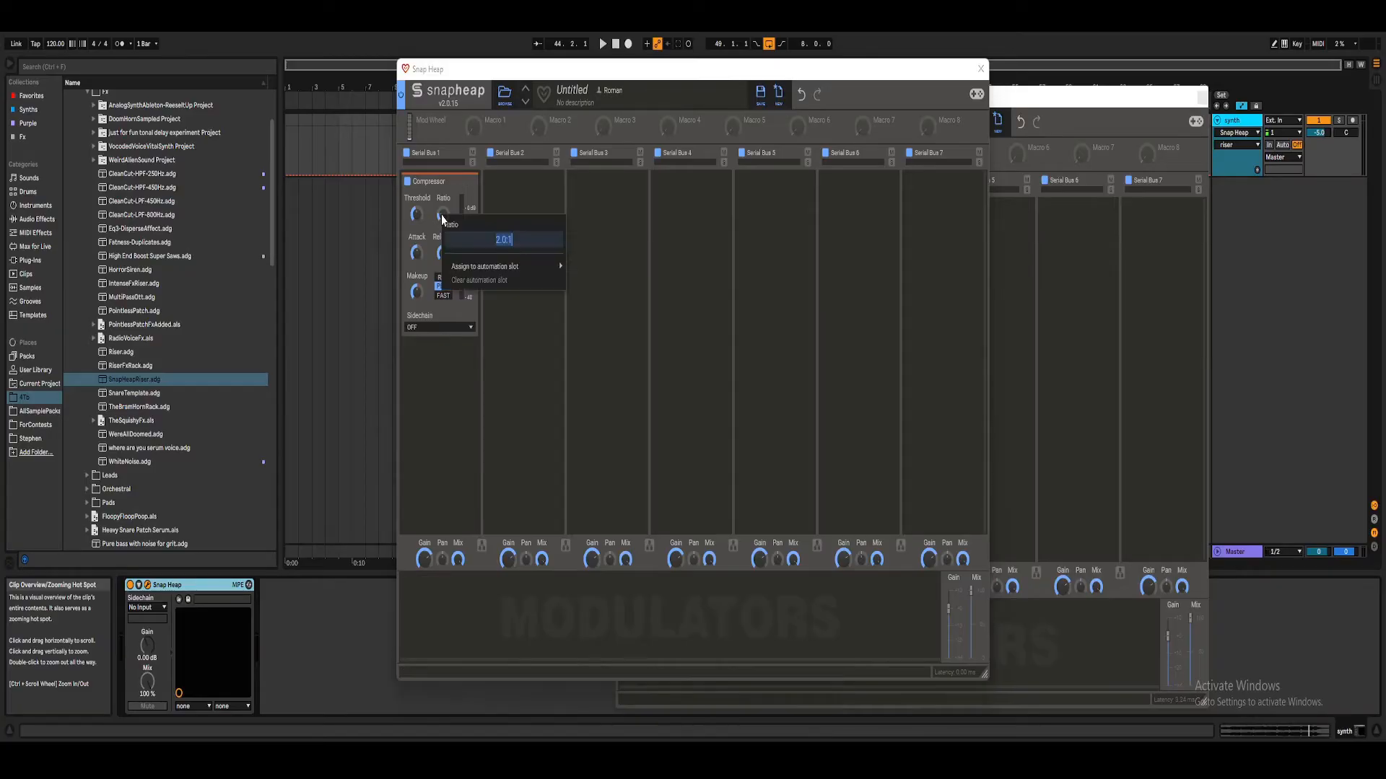
left_click(443, 360)
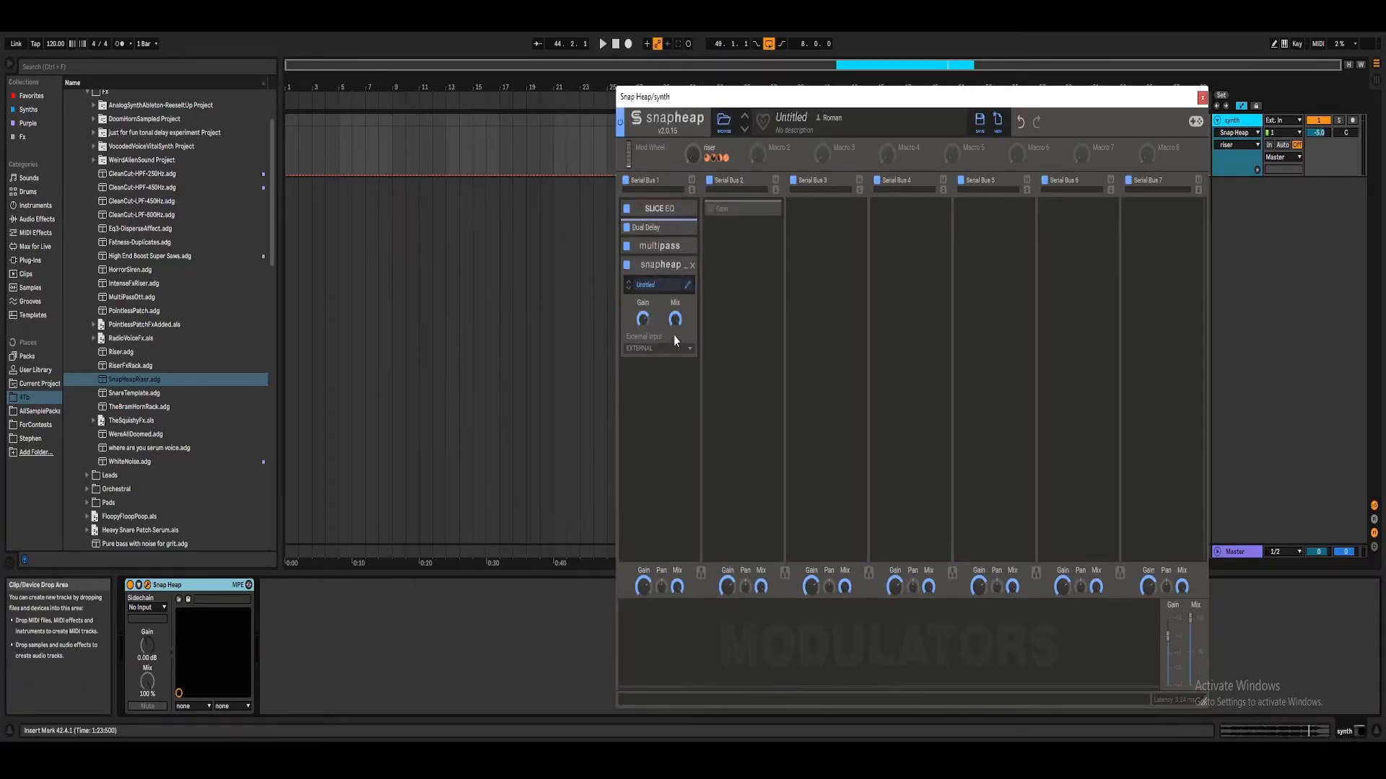
left_click_drag(733, 158, 676, 332)
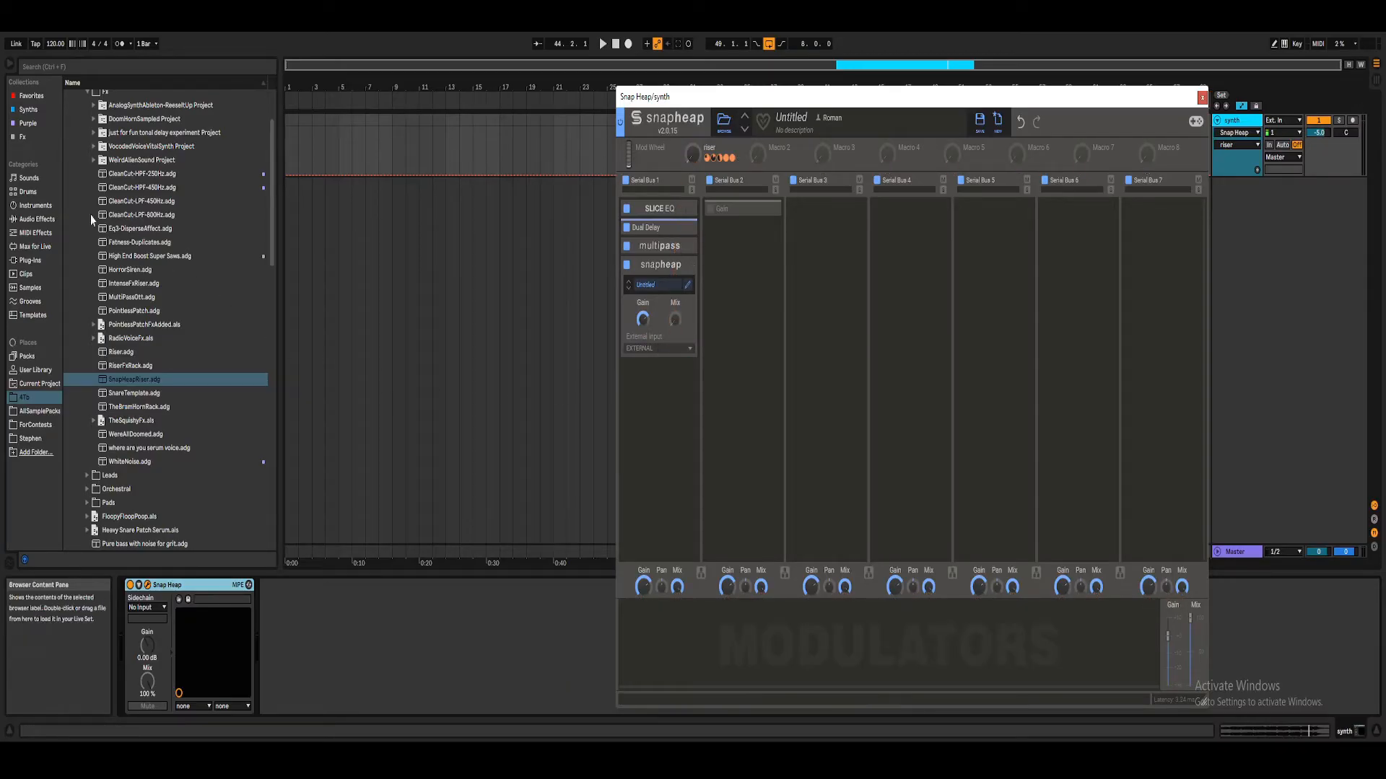
Step: Add a Compressor audio effect to the synth track with its dry/wet at 0%, then delete it
left_click(36, 219)
left_click(69, 125)
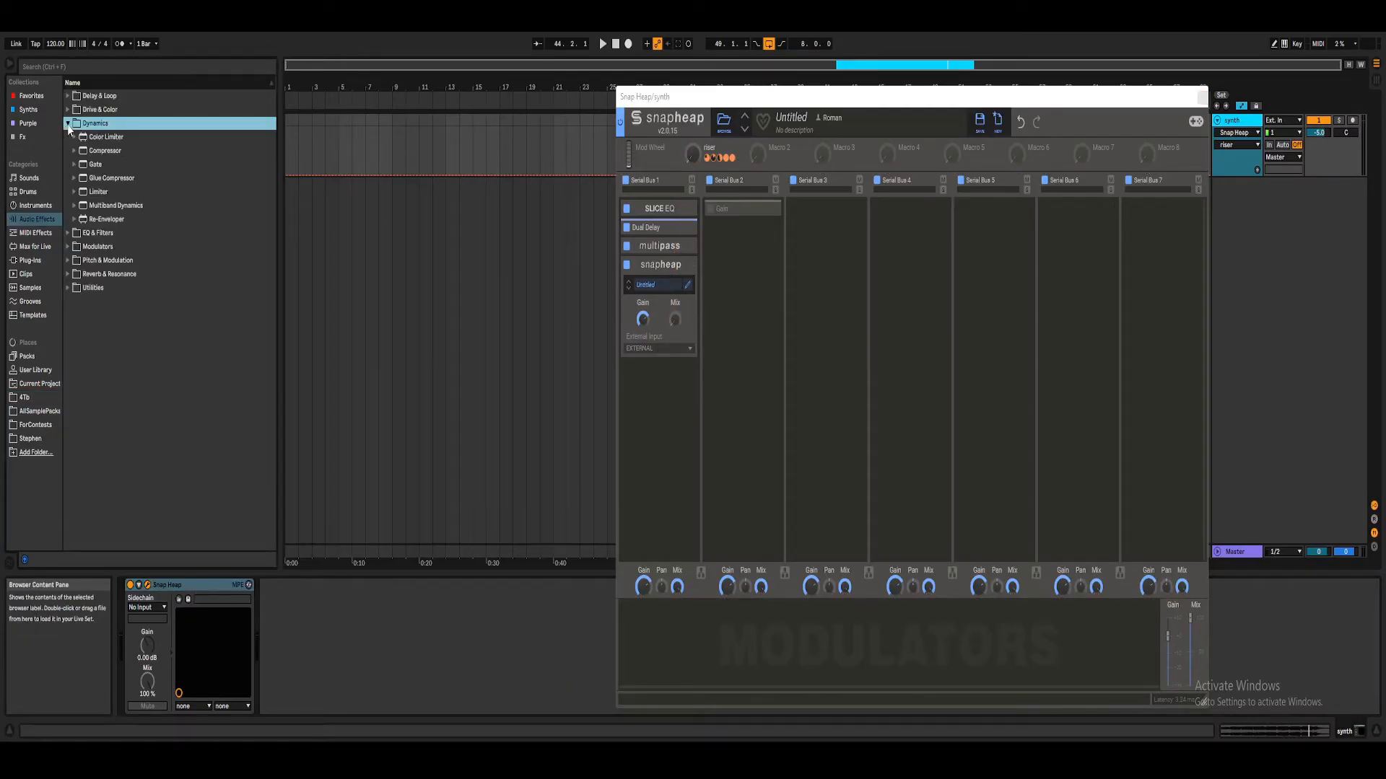
double_click(101, 152)
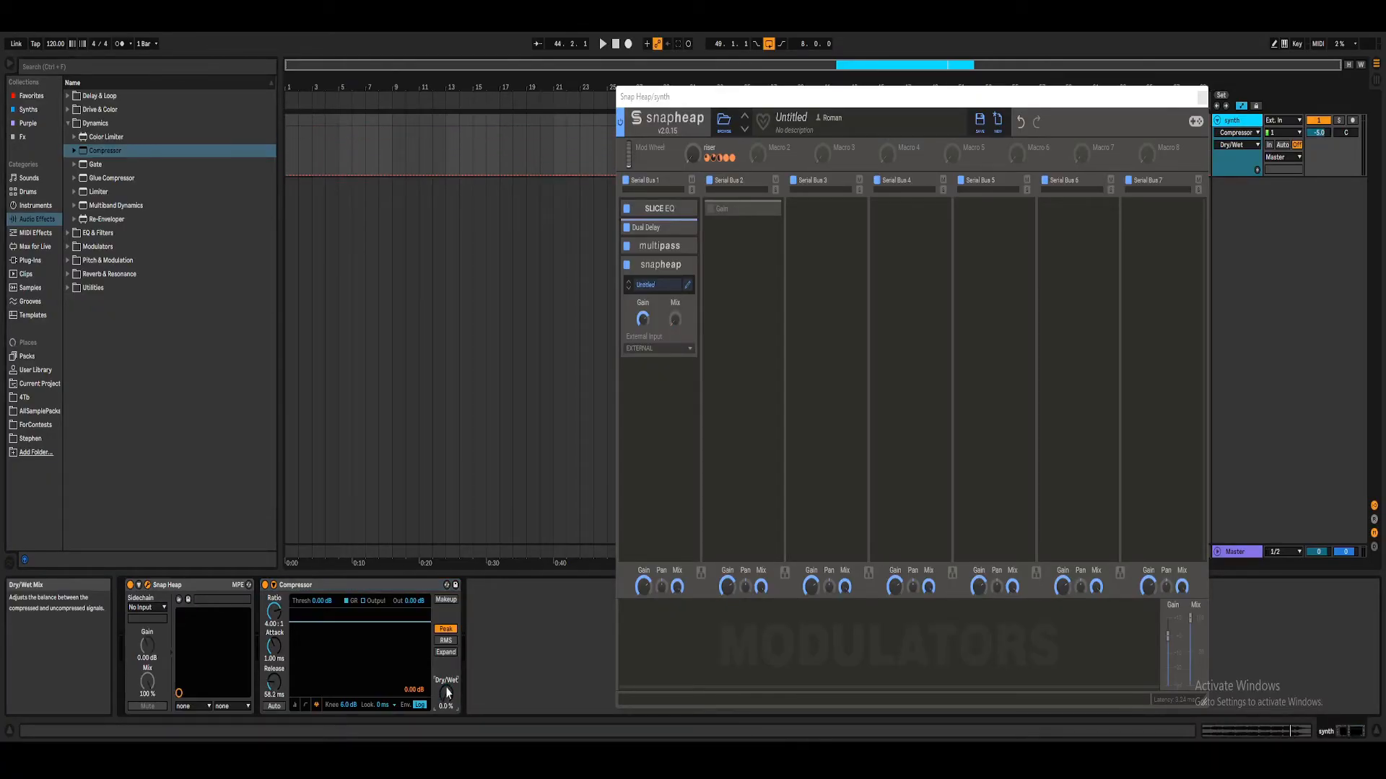
left_click(387, 585)
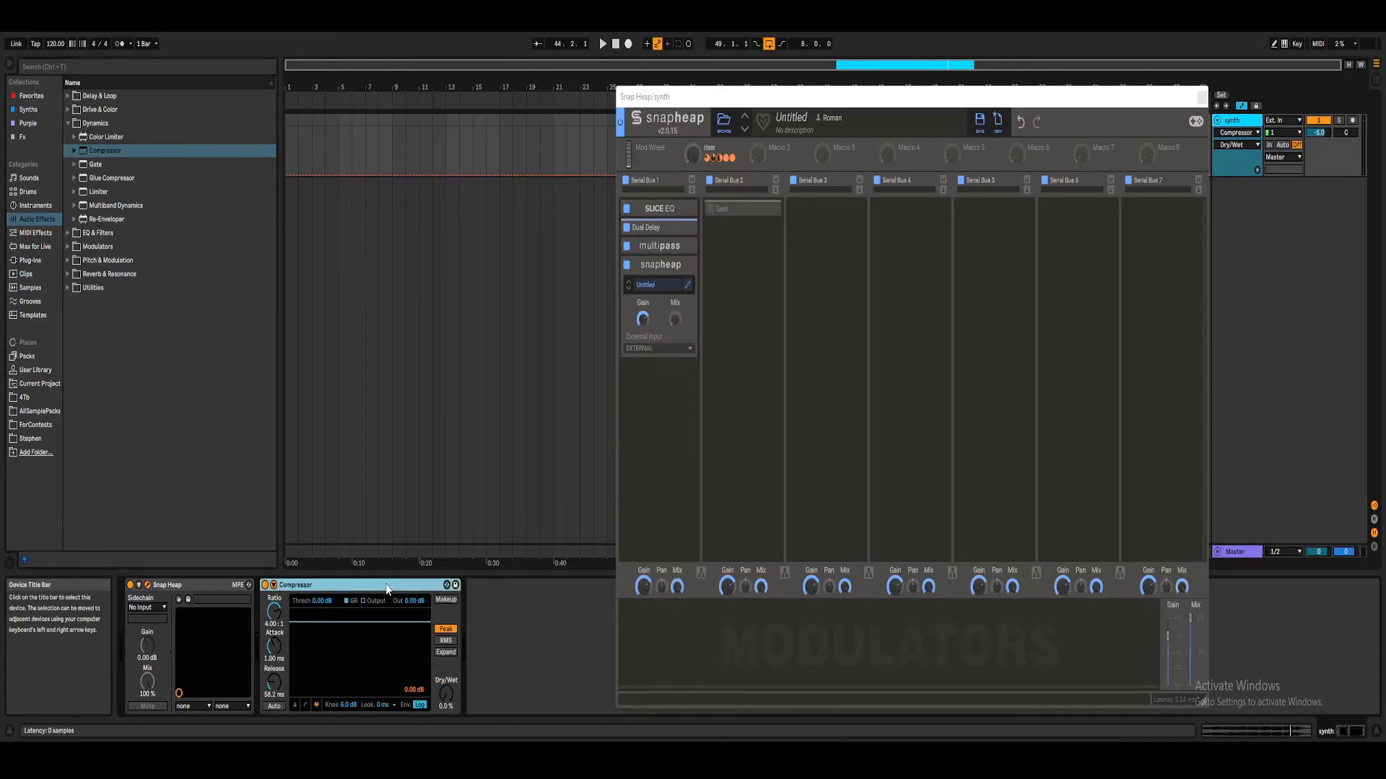
key("Delete")
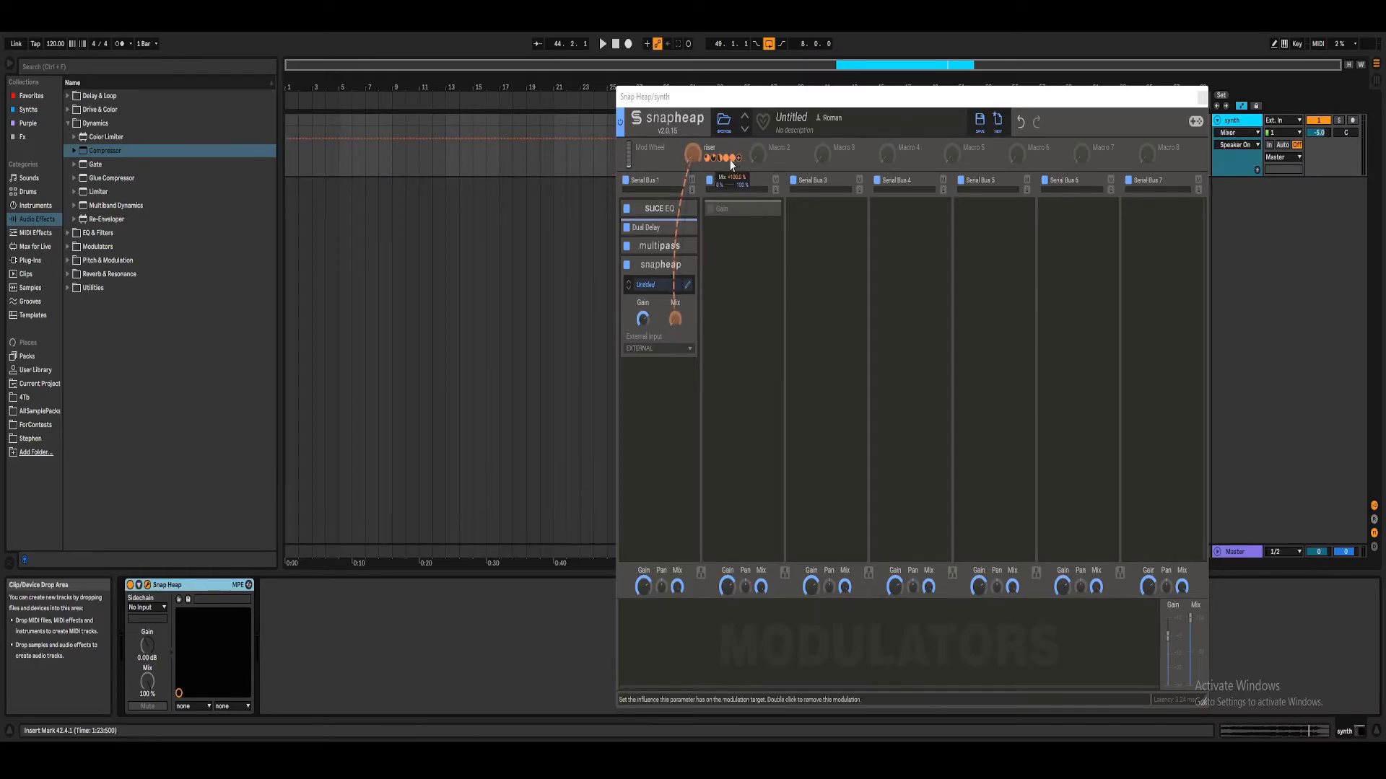
Step: Sweep the riser macro up from zero during playback to audition the whole chain
left_click(693, 154)
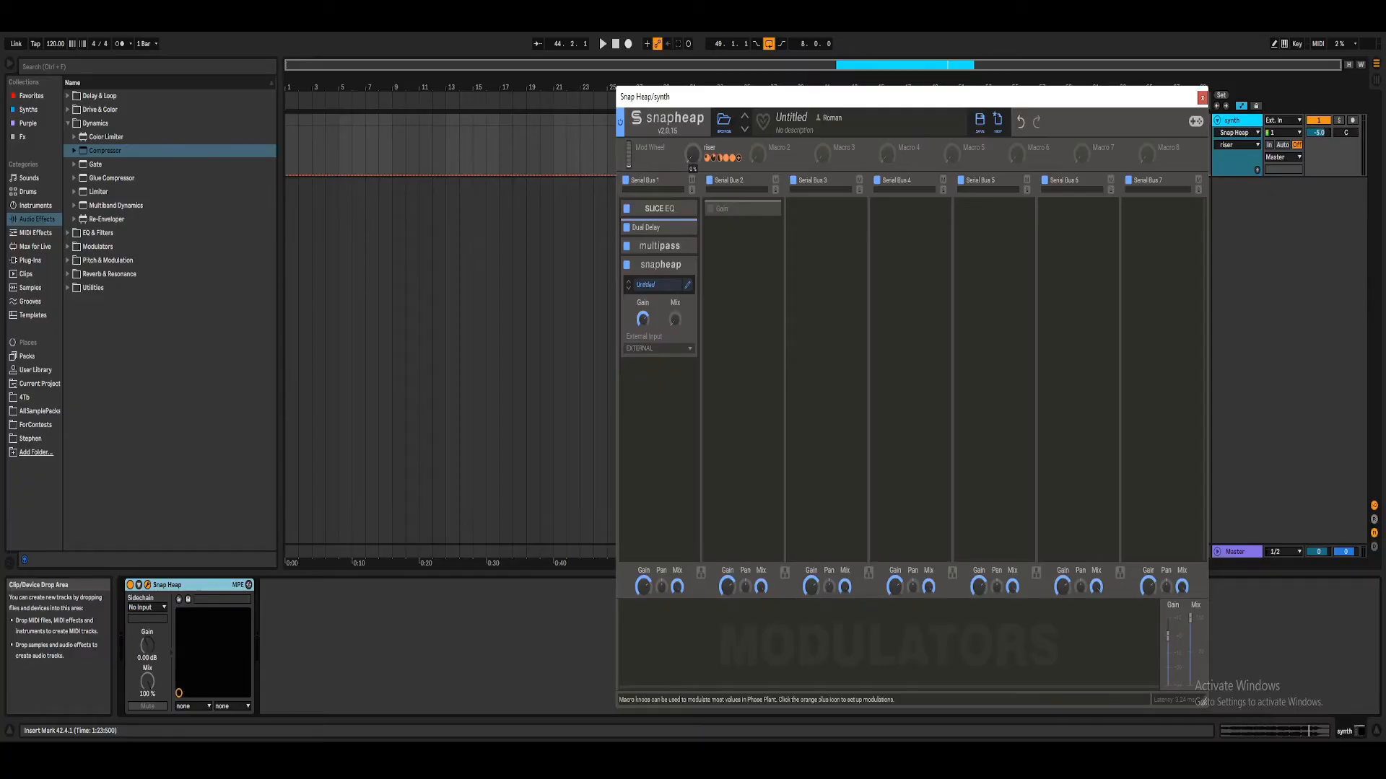
left_click(599, 37)
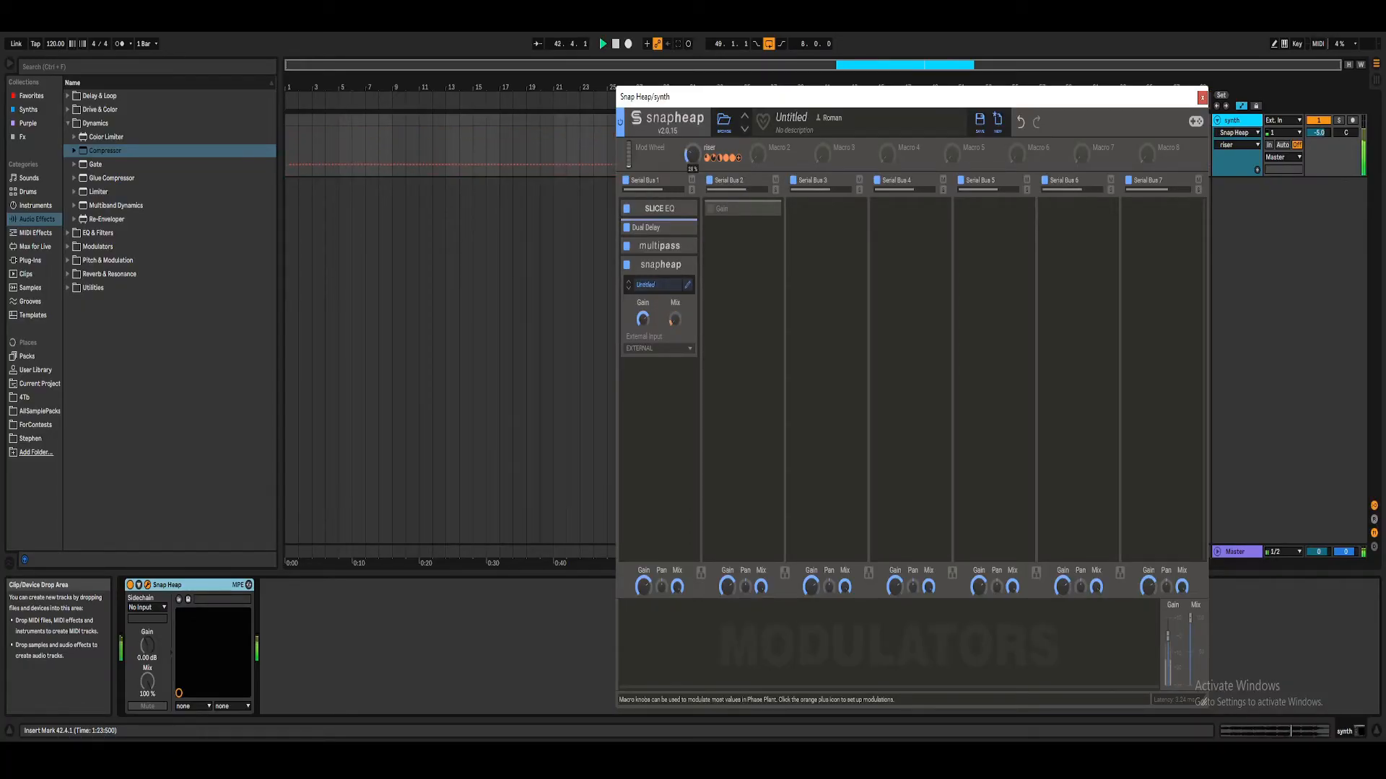
left_click_drag(694, 154, 694, 73)
key("space")
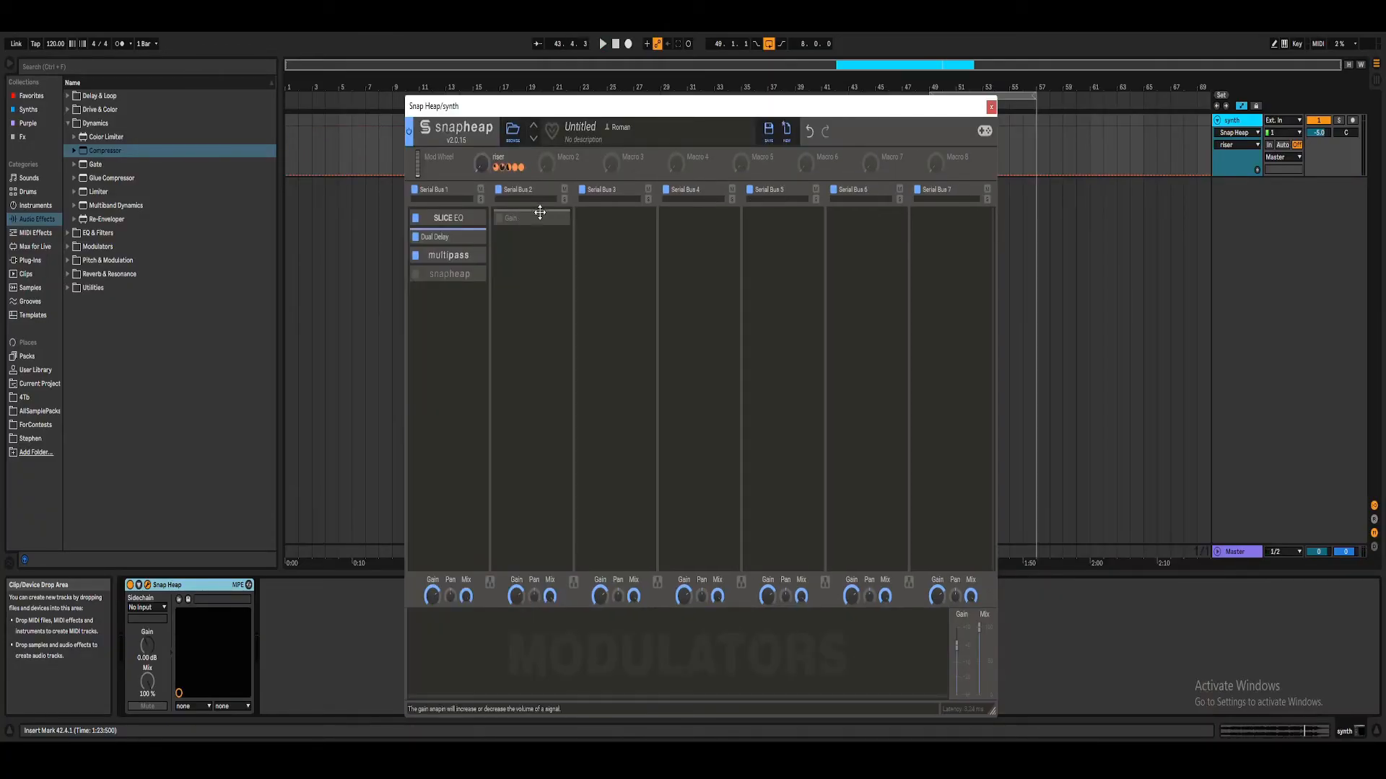
Step: Enable the nested Snap Heap and the Gain in Serial Bus 2, and name the second macro volume
left_click(415, 275)
left_click_drag(555, 107, 753, 120)
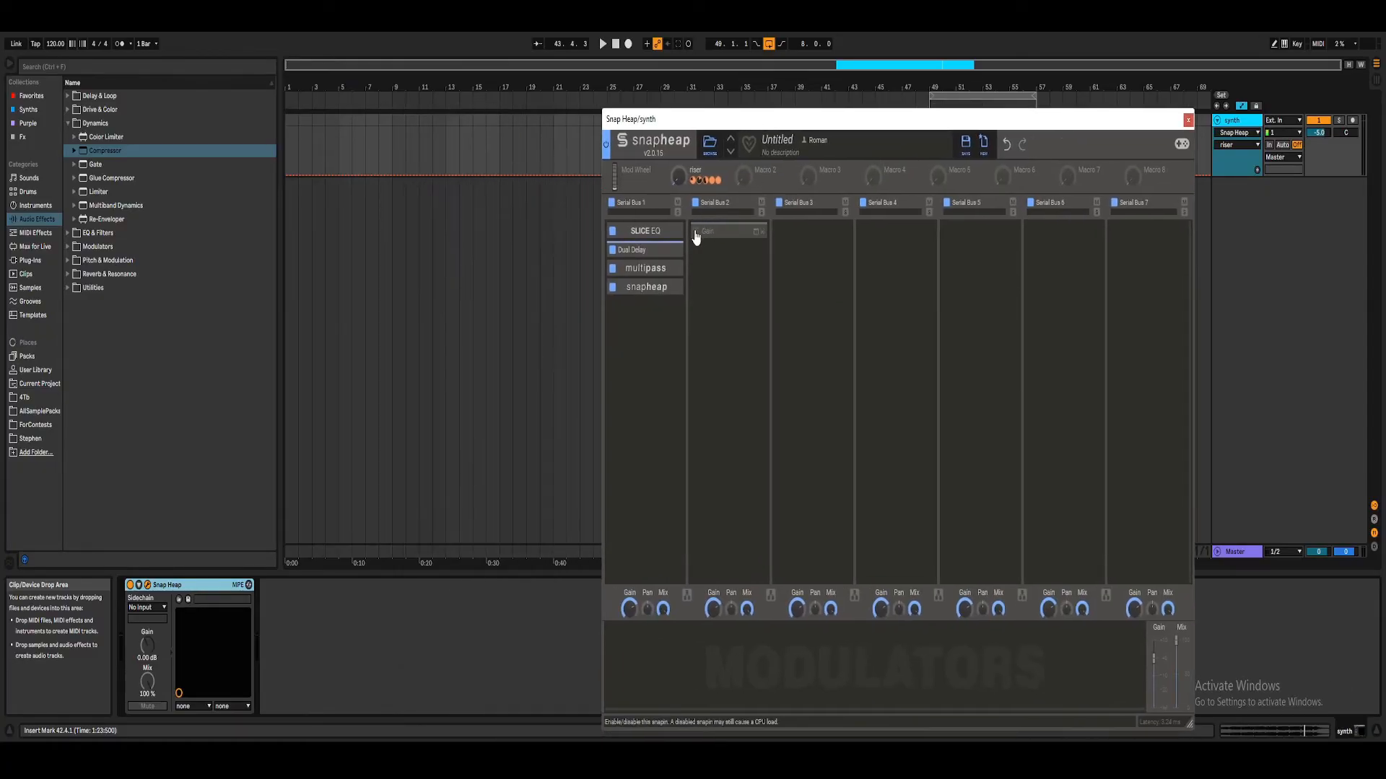
left_click(697, 235)
double_click(765, 170)
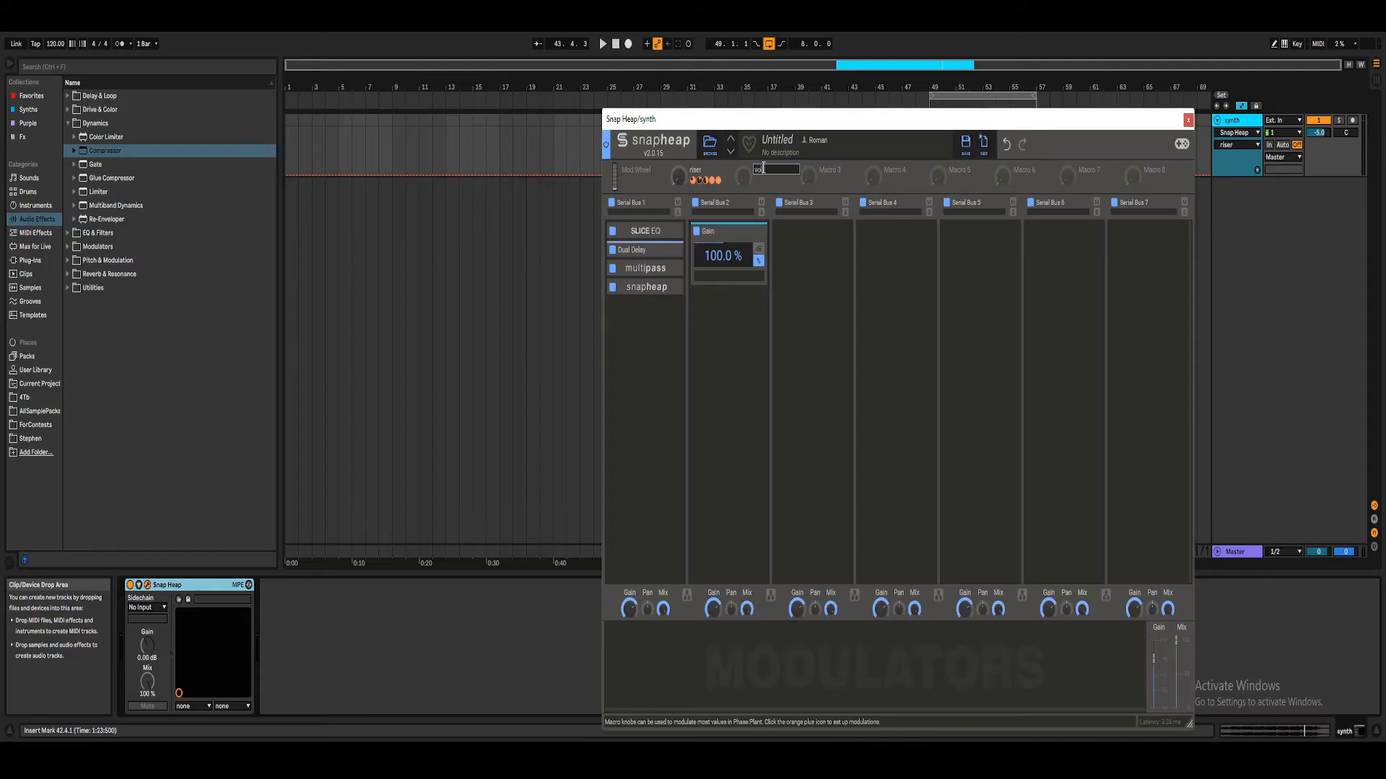
key("Return")
Step: Turn the riser macro and the volume macro up and back to zero to demonstrate their separate roles
left_click_drag(680, 180, 680, 152)
left_click_drag(680, 152, 680, 182)
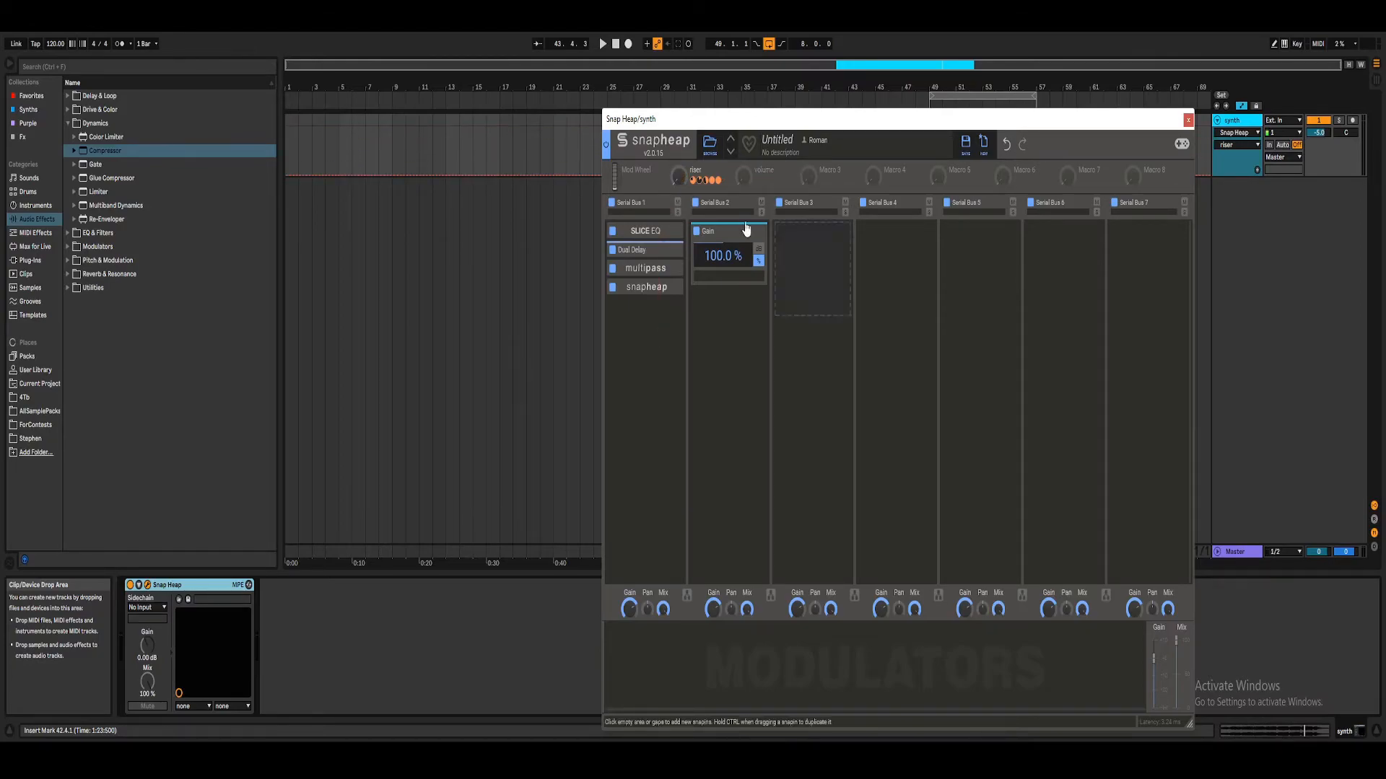
left_click(743, 173)
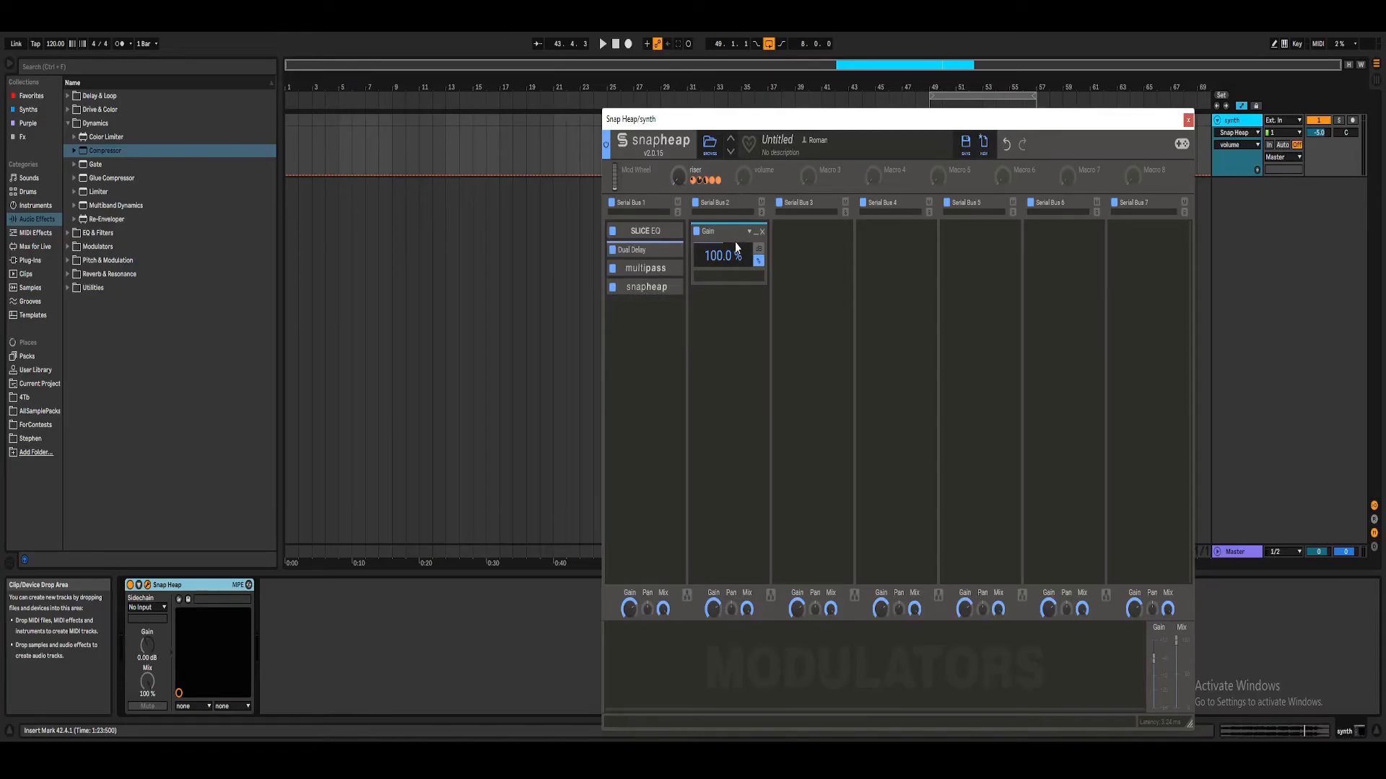
left_click_drag(743, 178, 742, 156)
left_click_drag(743, 155, 742, 178)
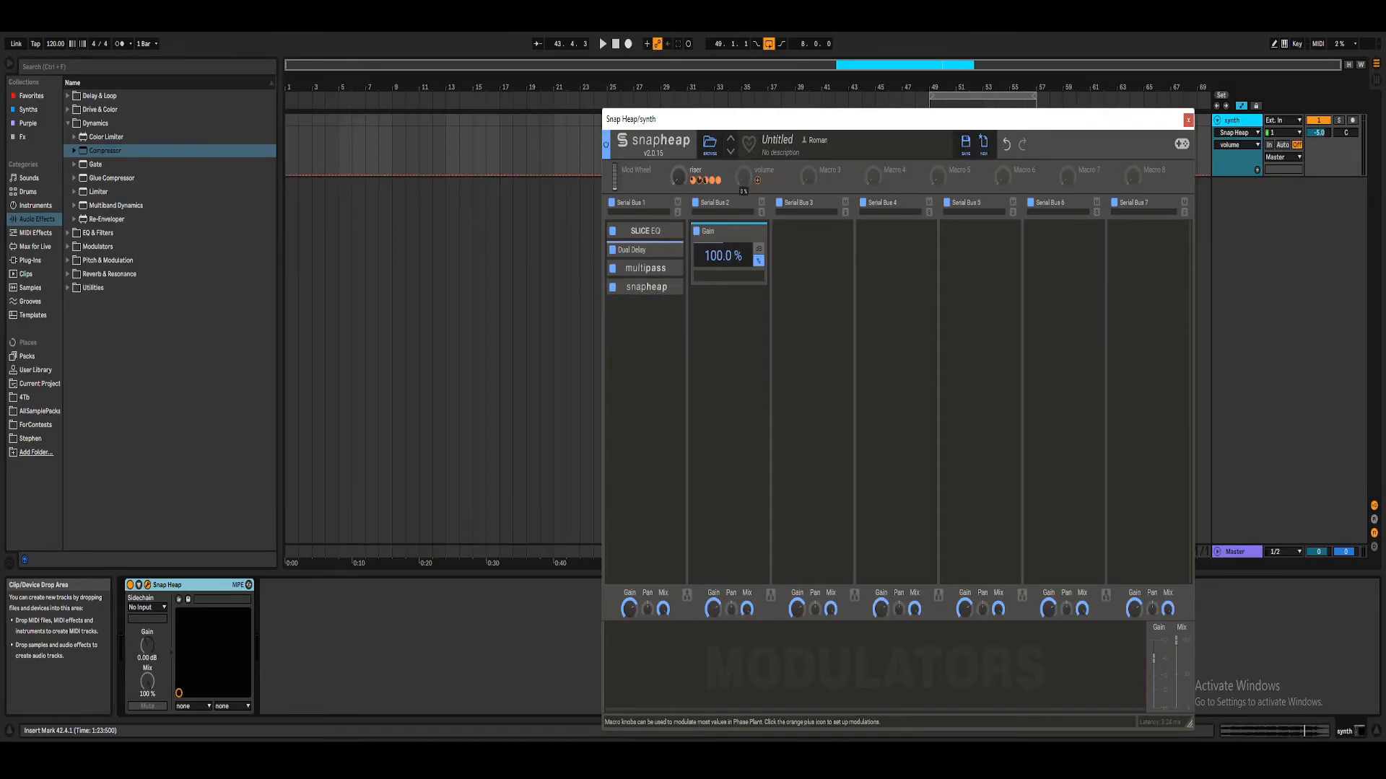
left_click_drag(761, 121, 732, 100)
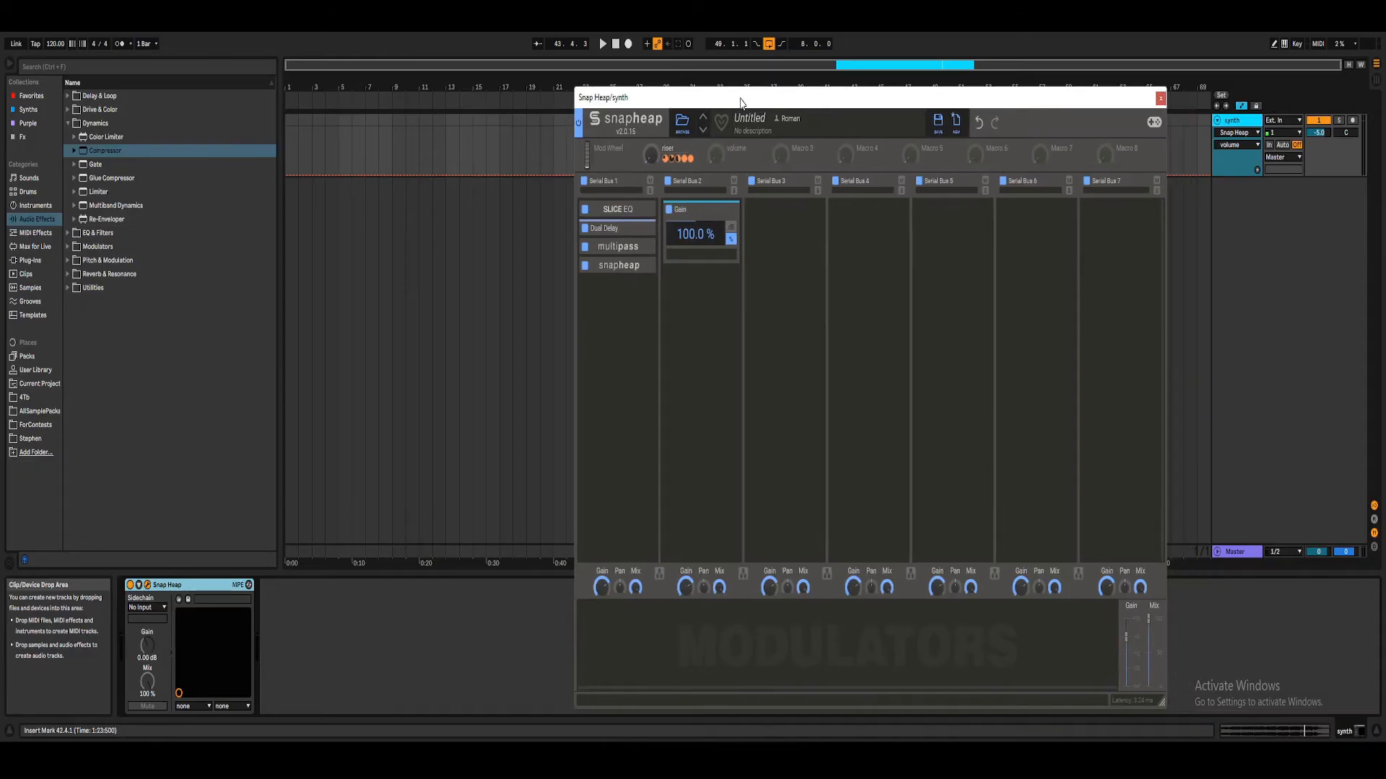
mouse_move(715, 154)
left_mouse_down()
mouse_move(715, 112)
mouse_move(716, 156)
left_mouse_up()
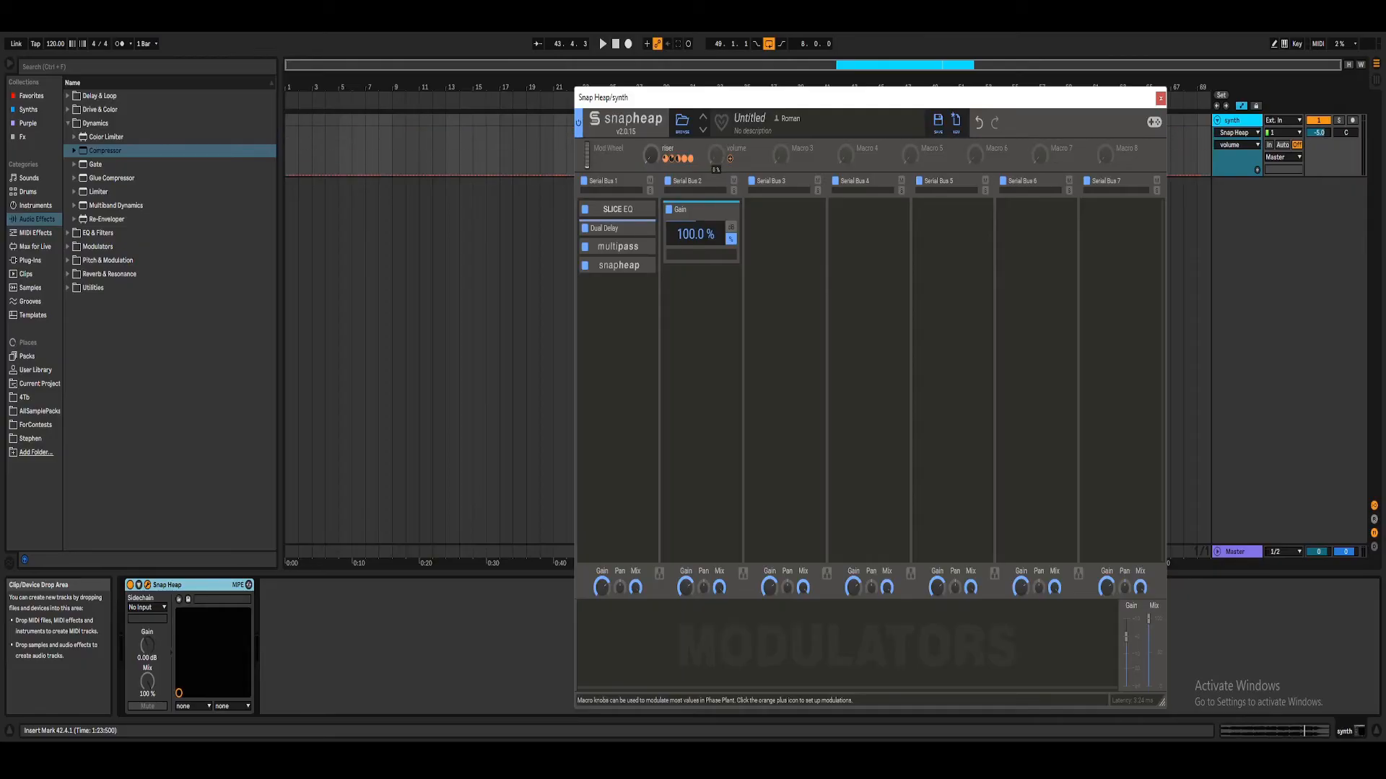
left_click_drag(808, 99, 817, 225)
mouse_move(724, 280)
left_mouse_down()
mouse_move(724, 238)
mouse_move(723, 281)
left_mouse_up()
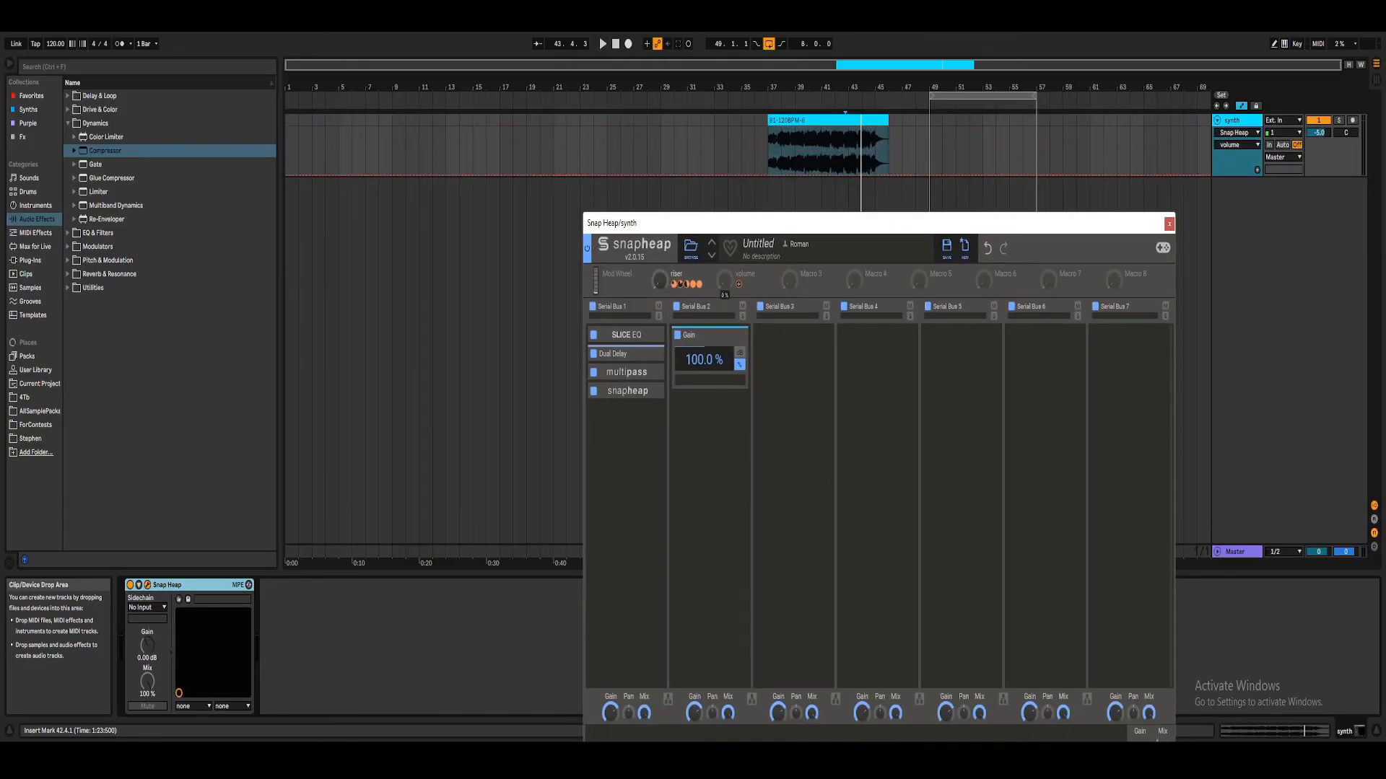
left_click_drag(742, 226, 747, 18)
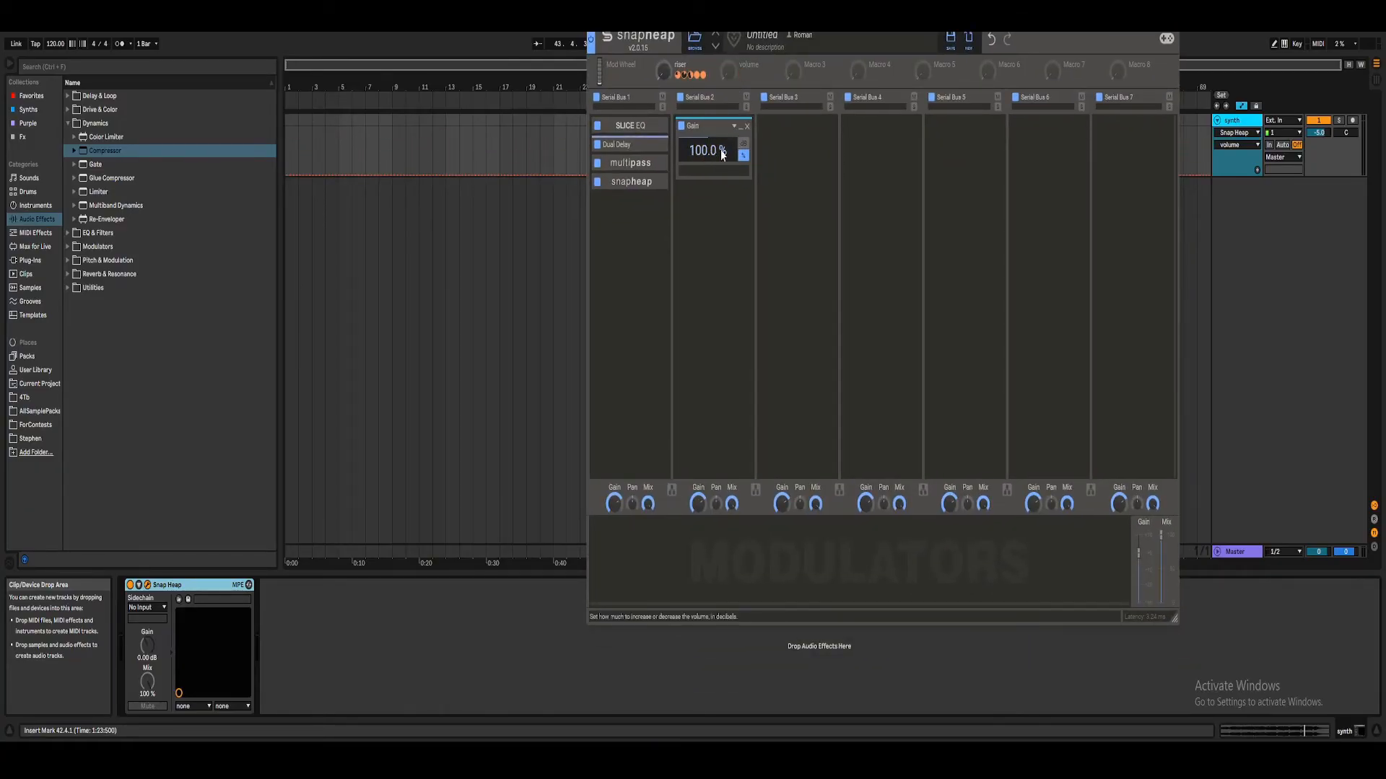
Step: Map the volume macro to the Gain in Serial Bus 2, lower the Gain to 0%, and turn the macro fully up
left_click_drag(740, 76, 708, 150)
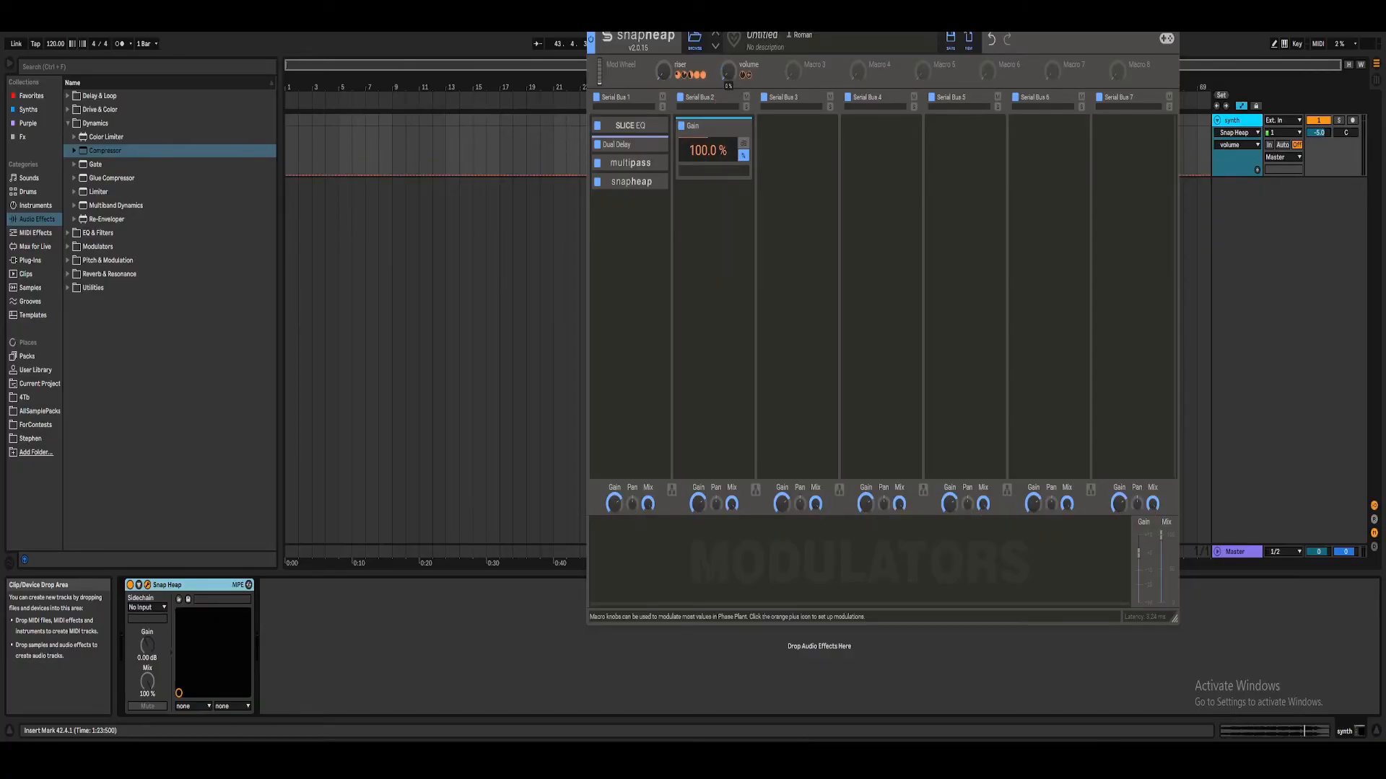
left_click_drag(728, 72, 728, 101)
left_click_drag(723, 245, 723, 274)
left_click_drag(719, 167, 720, 143)
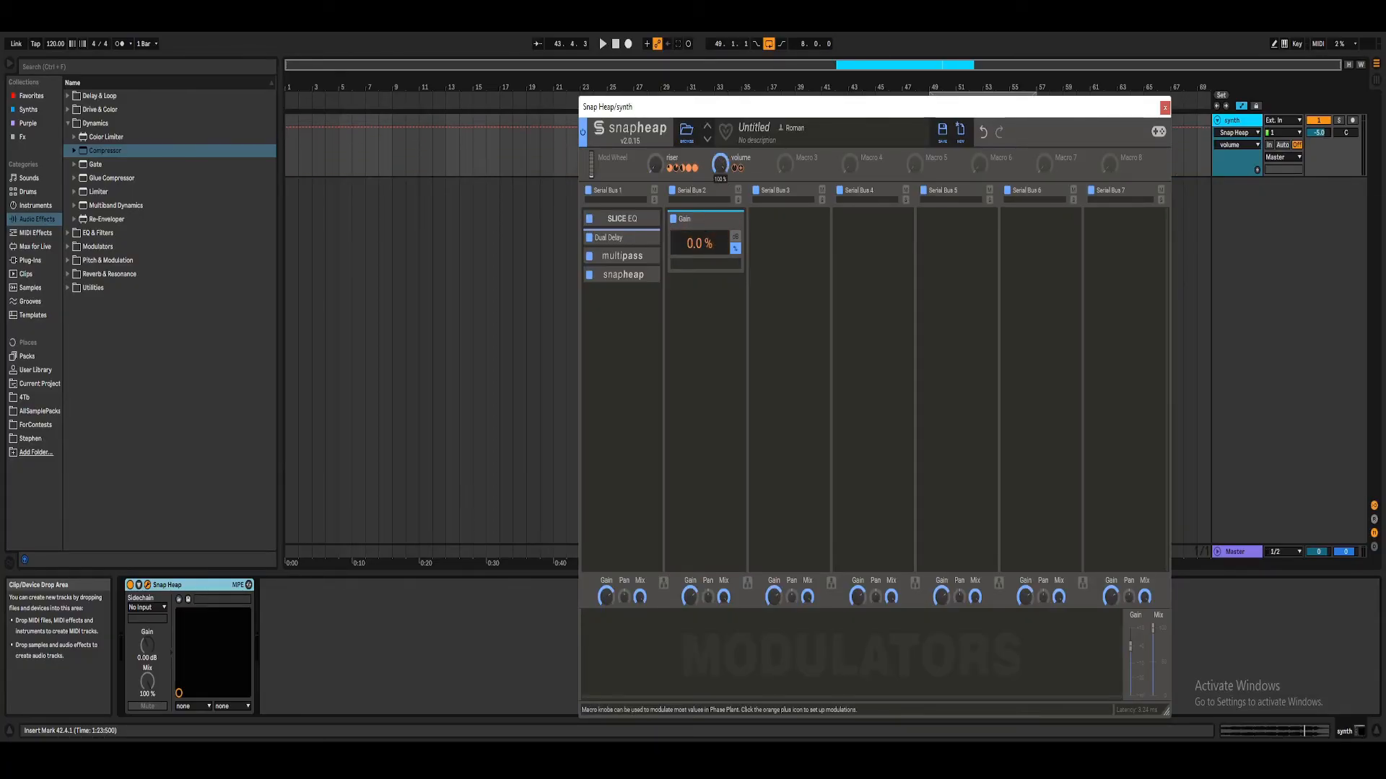
Step: Set the volume macro's modulation amount on the Gain to 50% and play the track to check it
left_click(734, 170)
type("100")
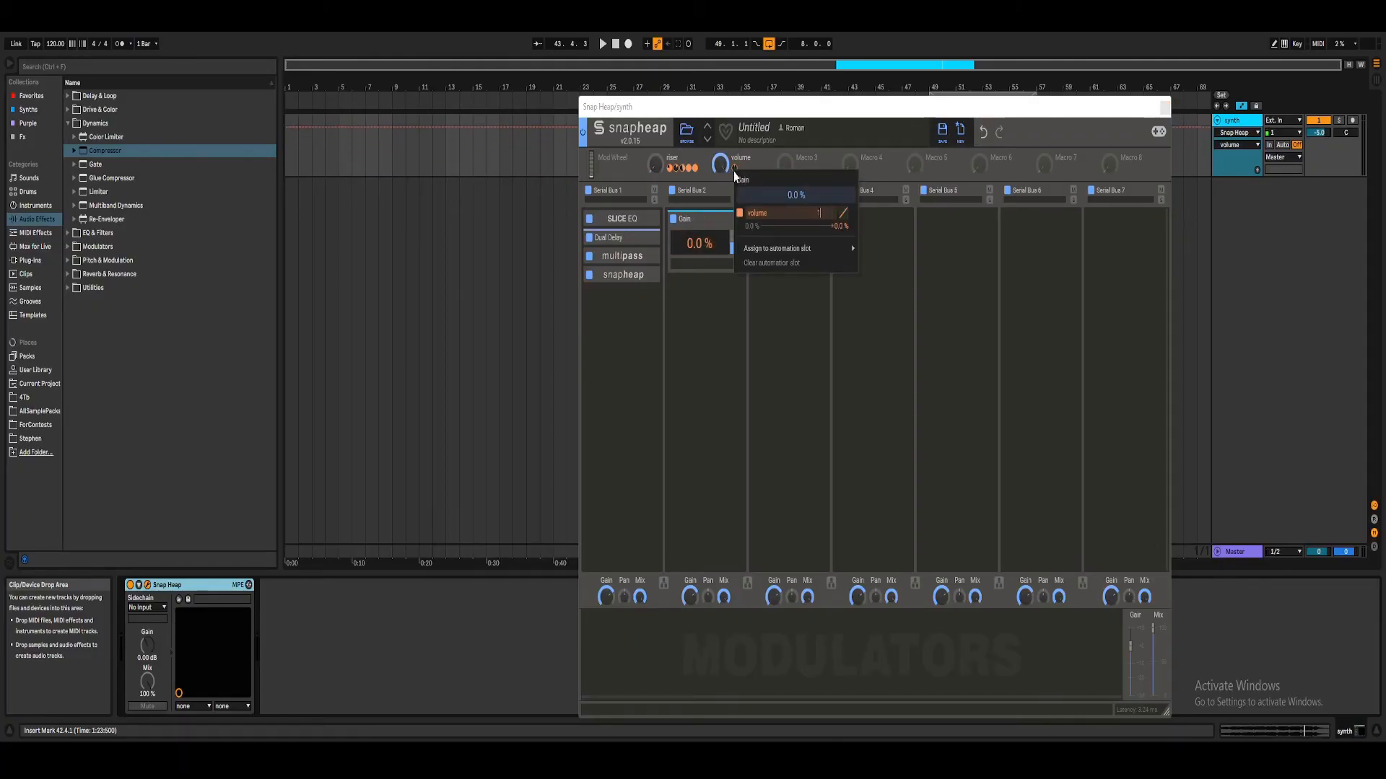
key("Return")
left_click_drag(733, 170, 733, 206)
left_click(737, 171)
type("50")
key("Return")
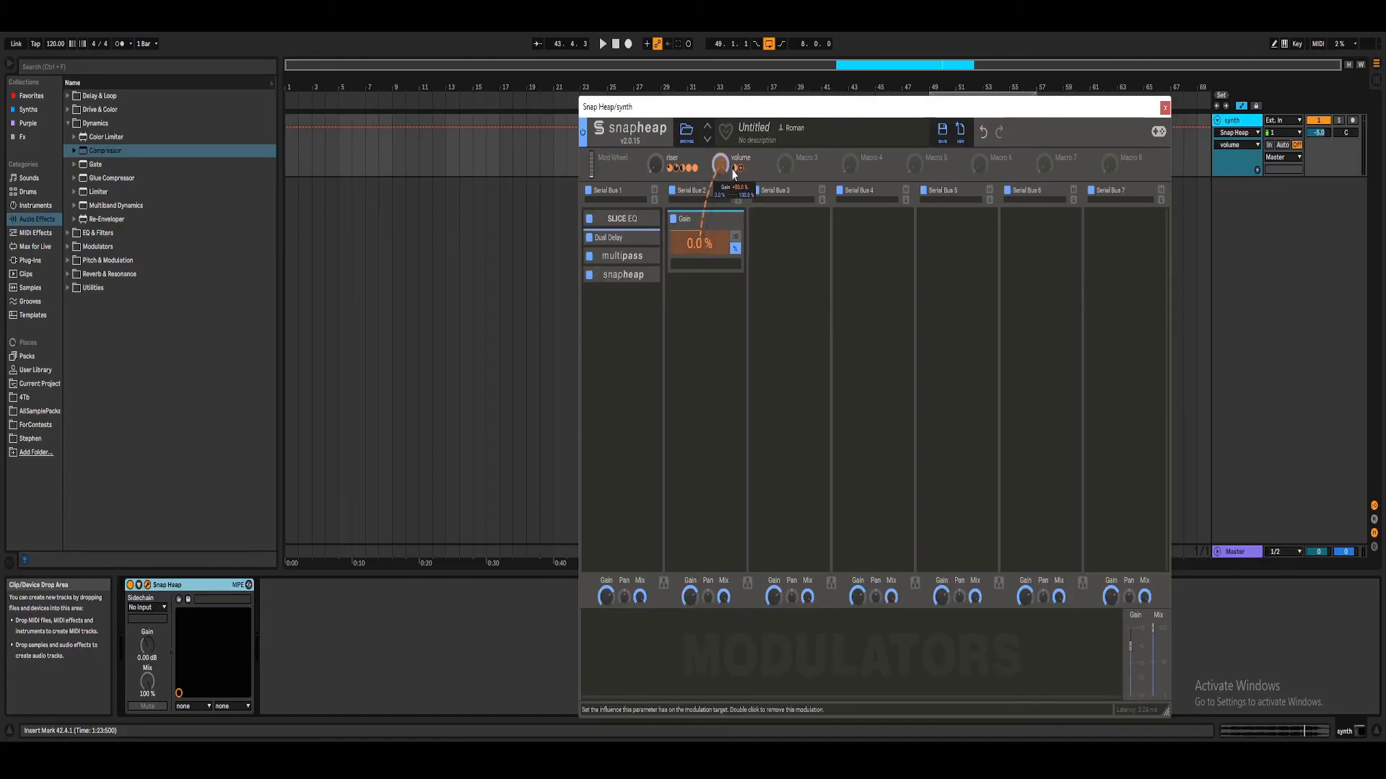
left_click(739, 158)
left_click(601, 41)
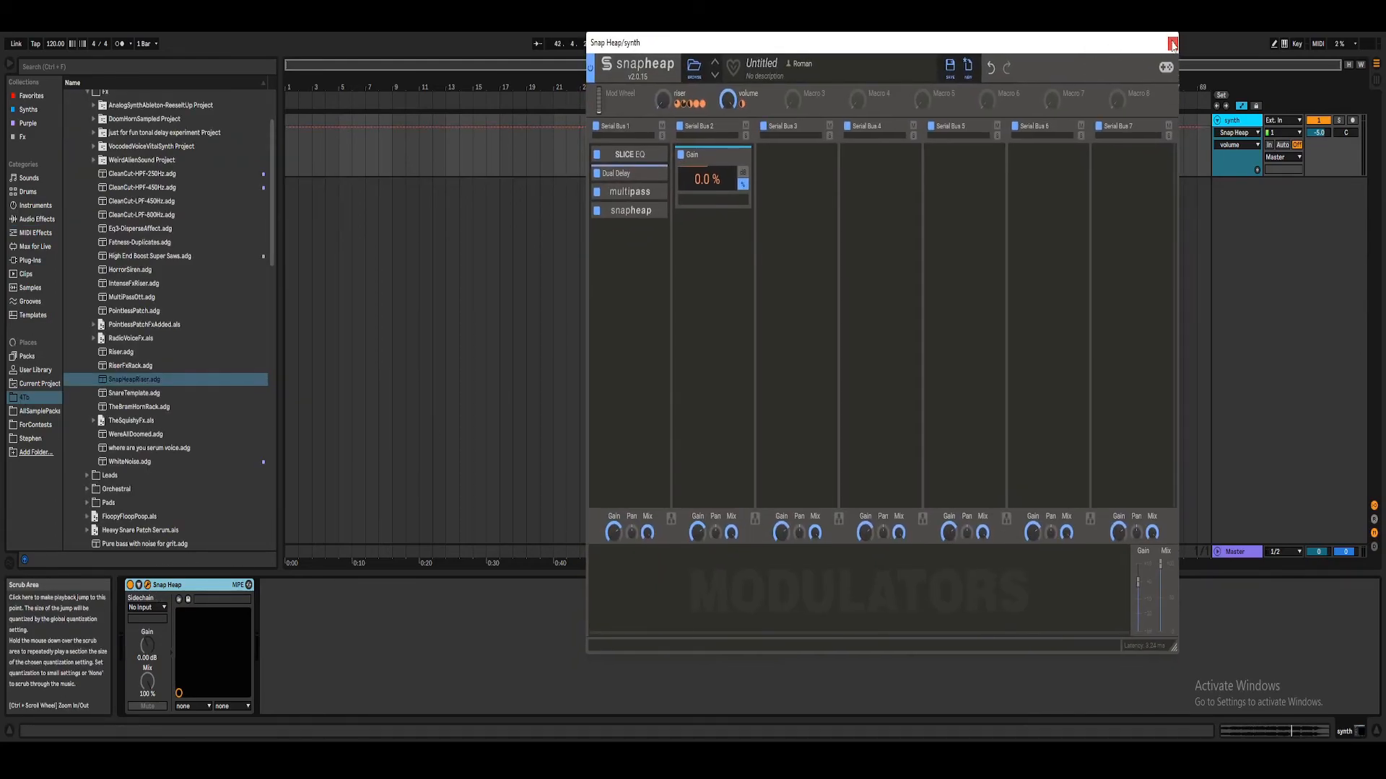
Step: Group the Snap Heap device into an Audio Effect Rack with the chain list hidden and only two macro controls shown
left_click(1172, 45)
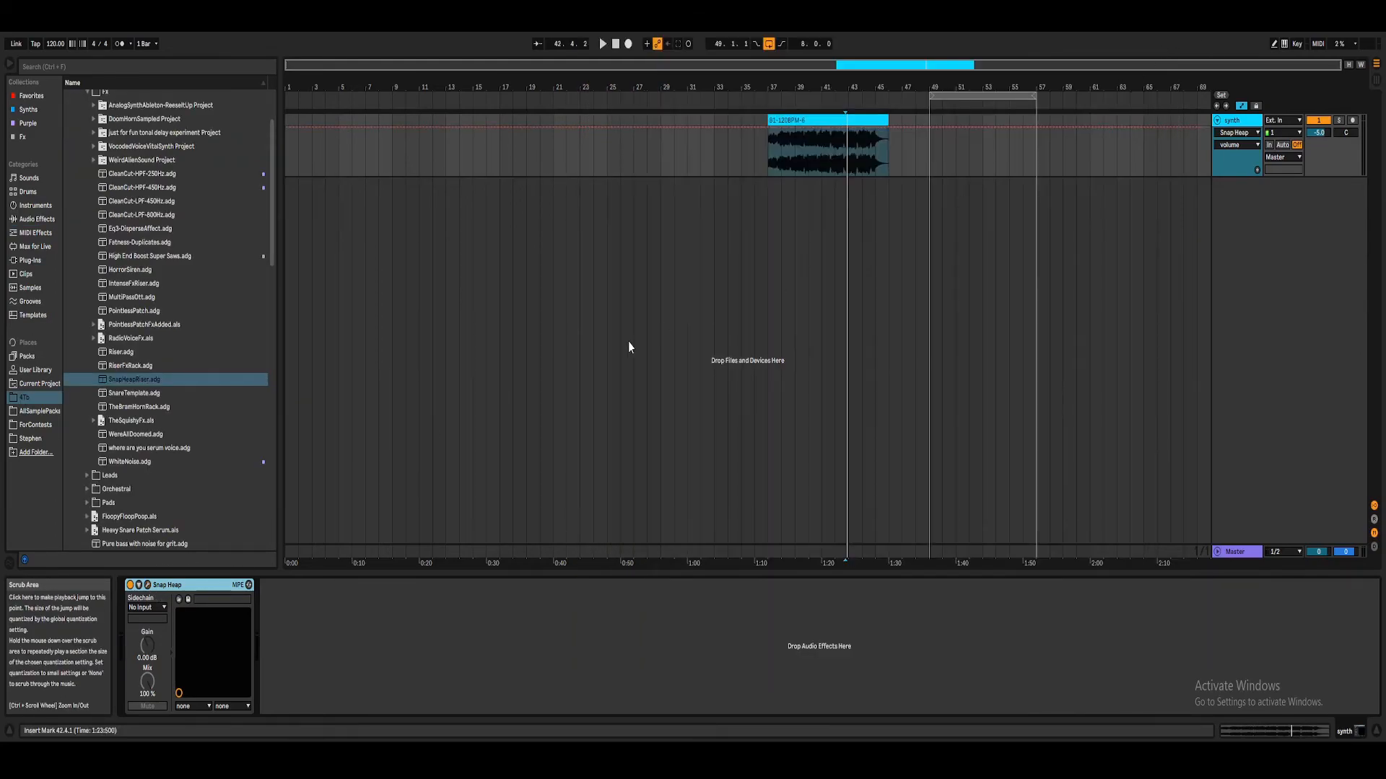
right_click(175, 587)
left_click(206, 670)
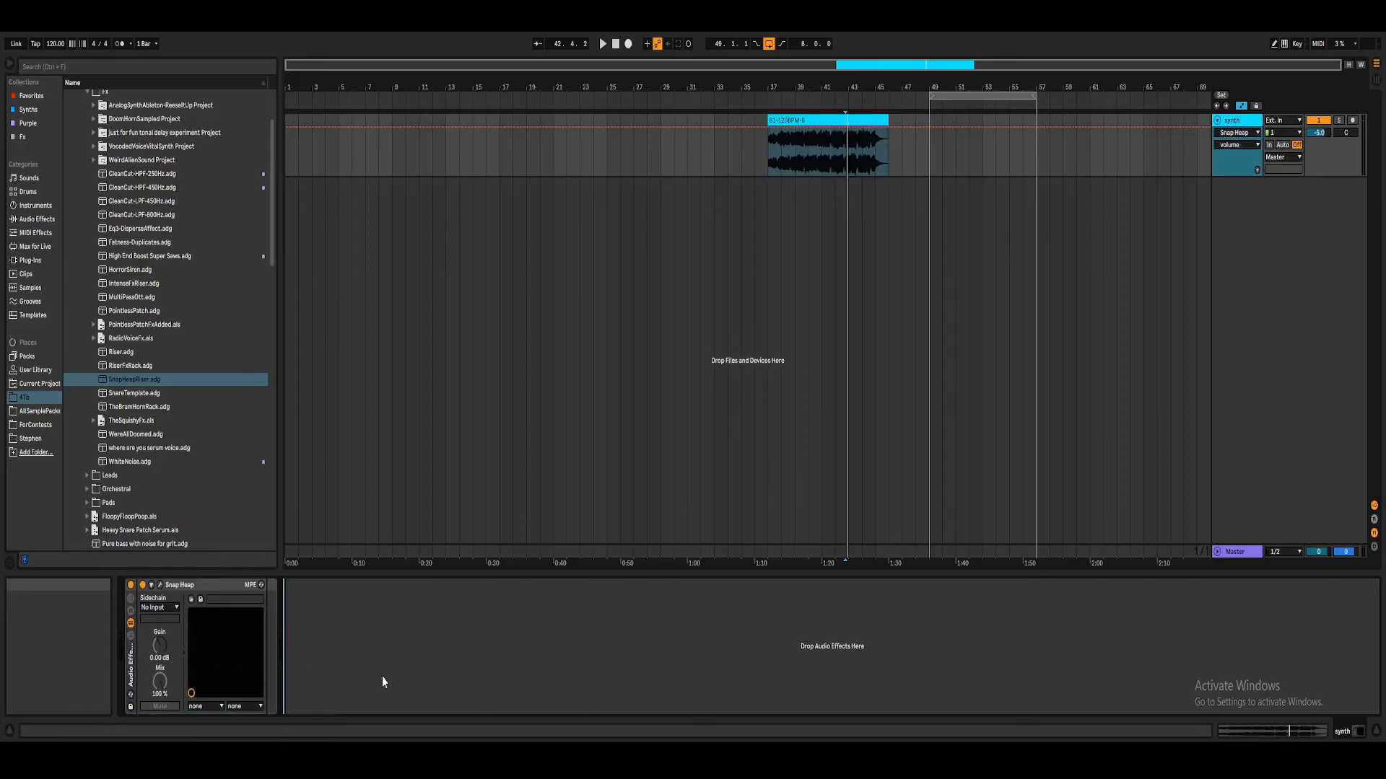
left_click(130, 625)
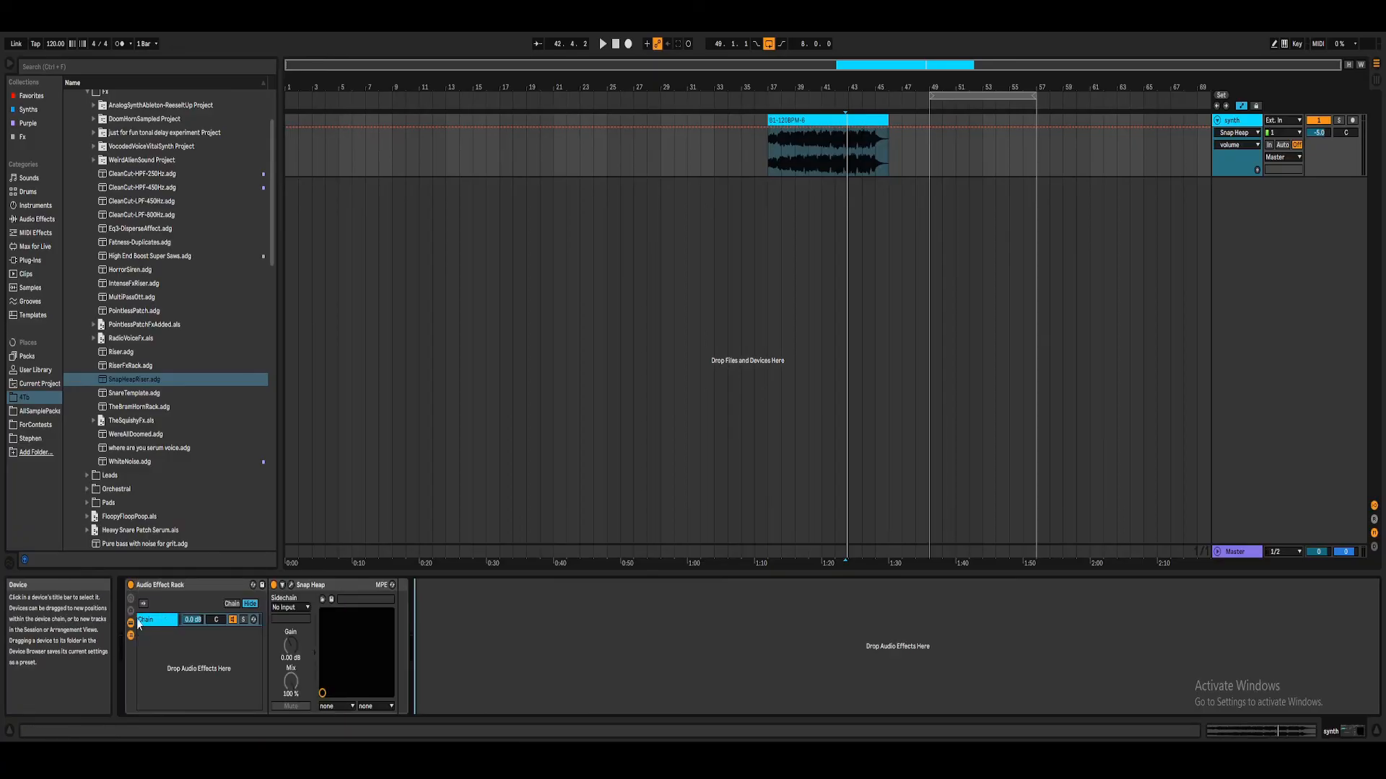
left_click(131, 623)
left_click(130, 600)
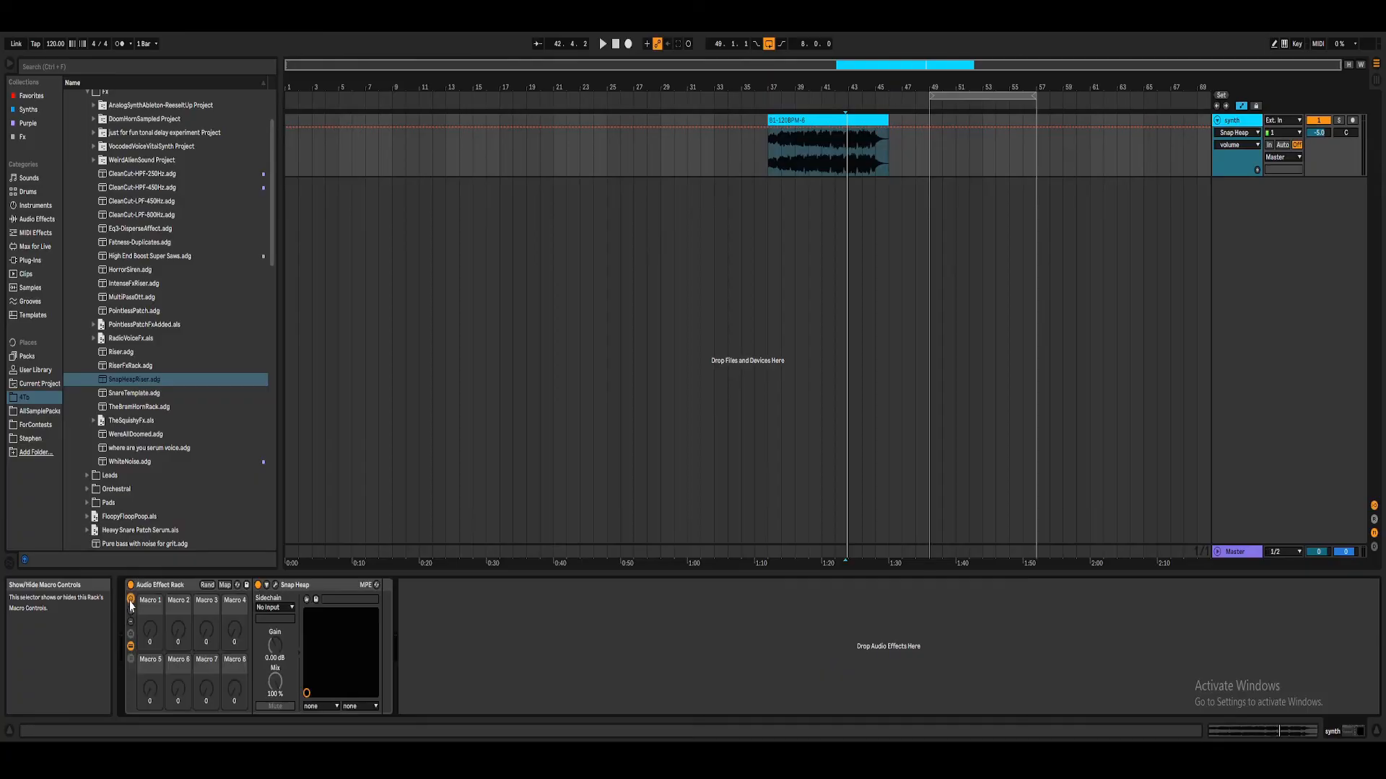
left_click(130, 623)
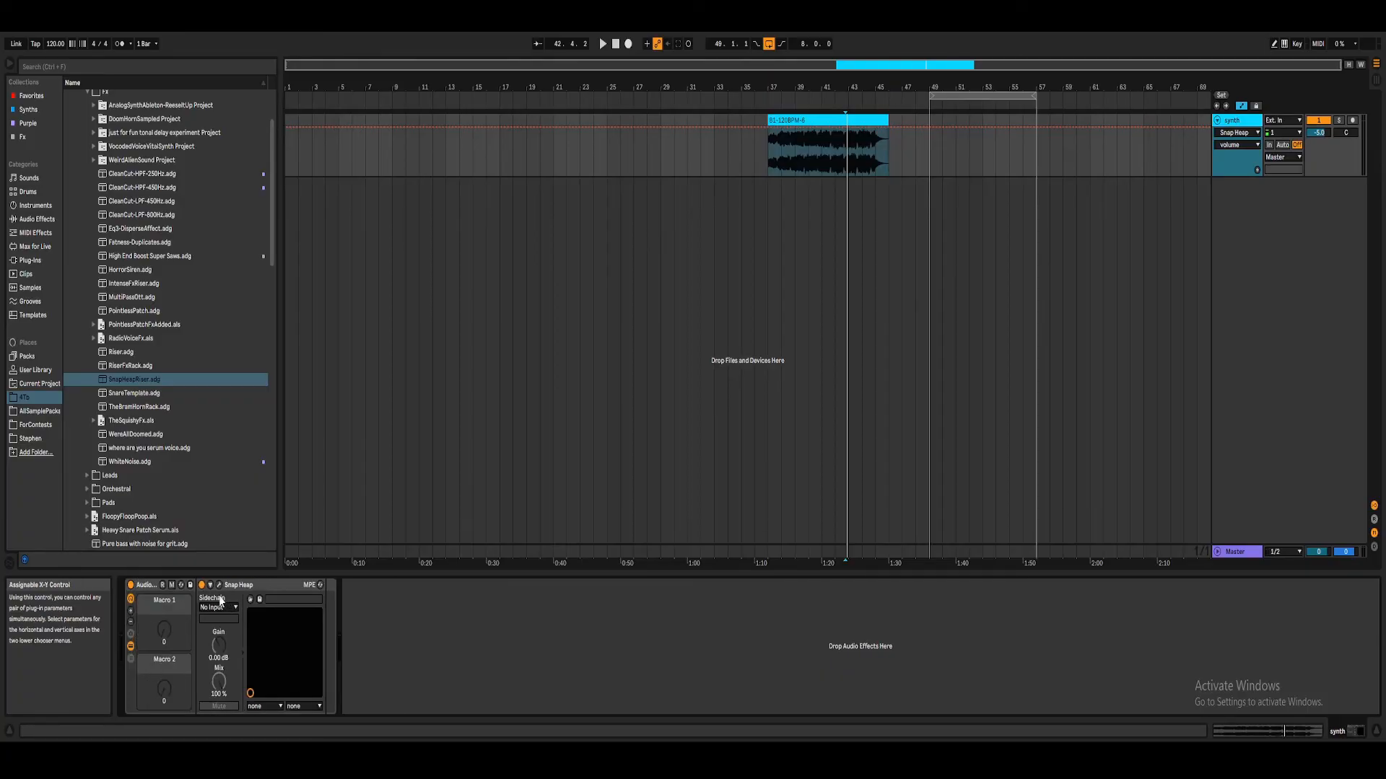
Step: Expose Snap Heap's riser and volume macros as configured parameters on the device
left_click(321, 587)
left_click(348, 585)
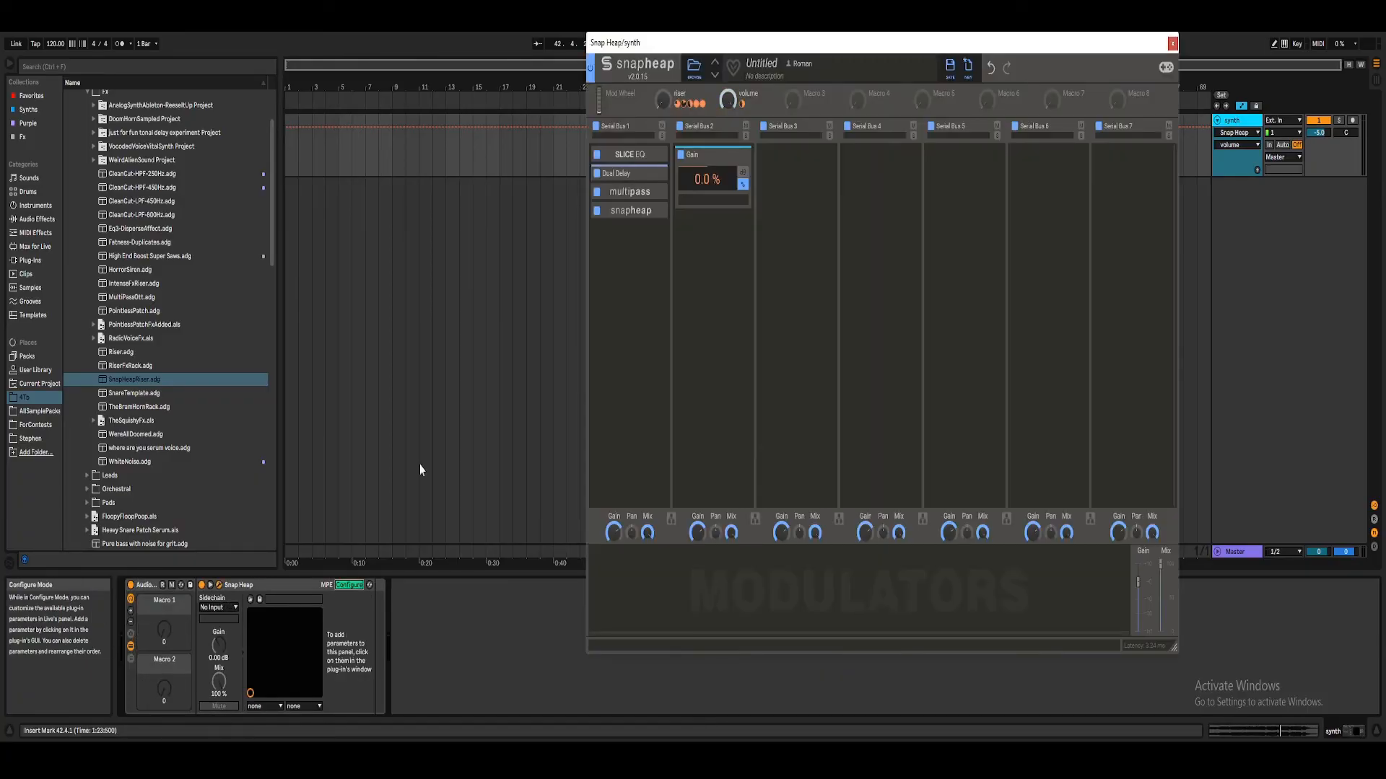
left_click(661, 100)
left_click(728, 100)
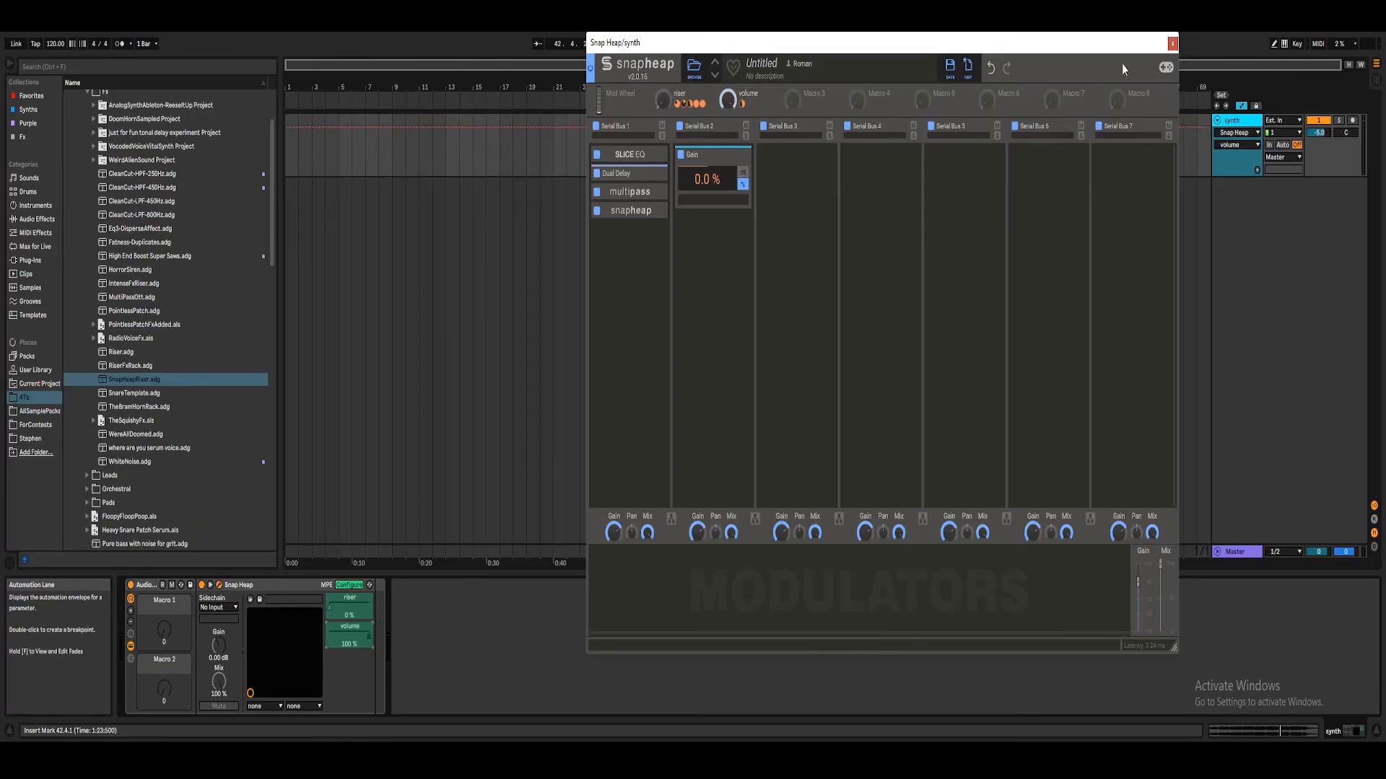
left_click(1173, 44)
Step: Map the riser parameter to the rack's Macro 1 and the volume parameter to Macro 2
right_click(342, 606)
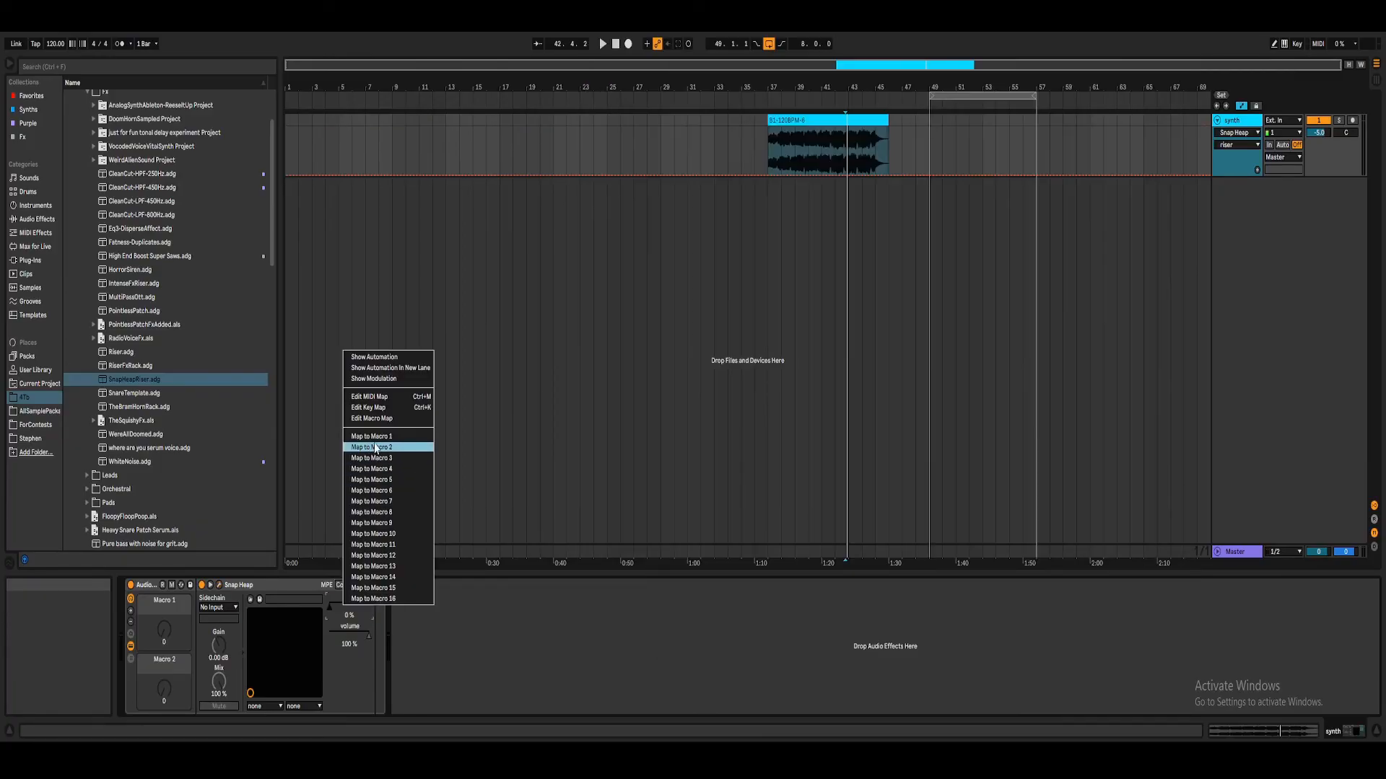
left_click(376, 436)
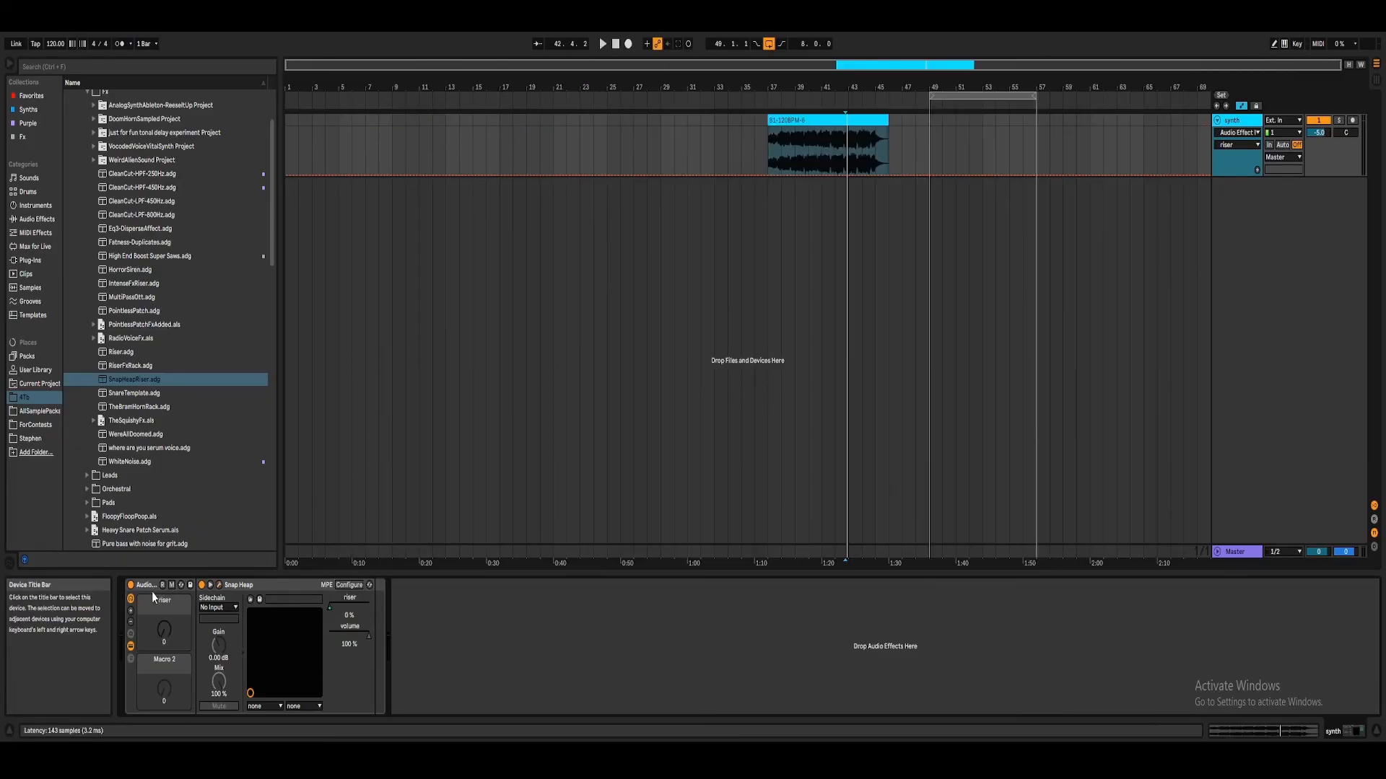
right_click(349, 626)
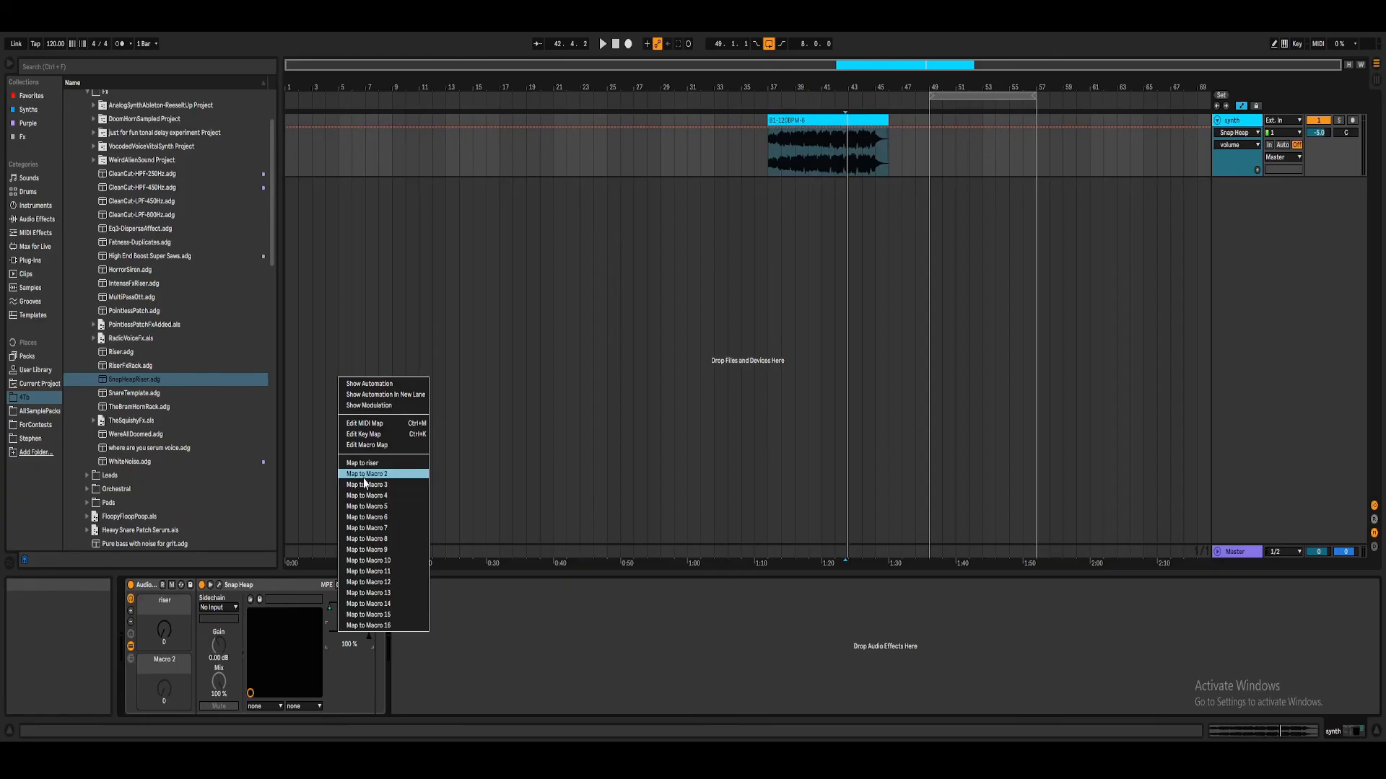
left_click(361, 475)
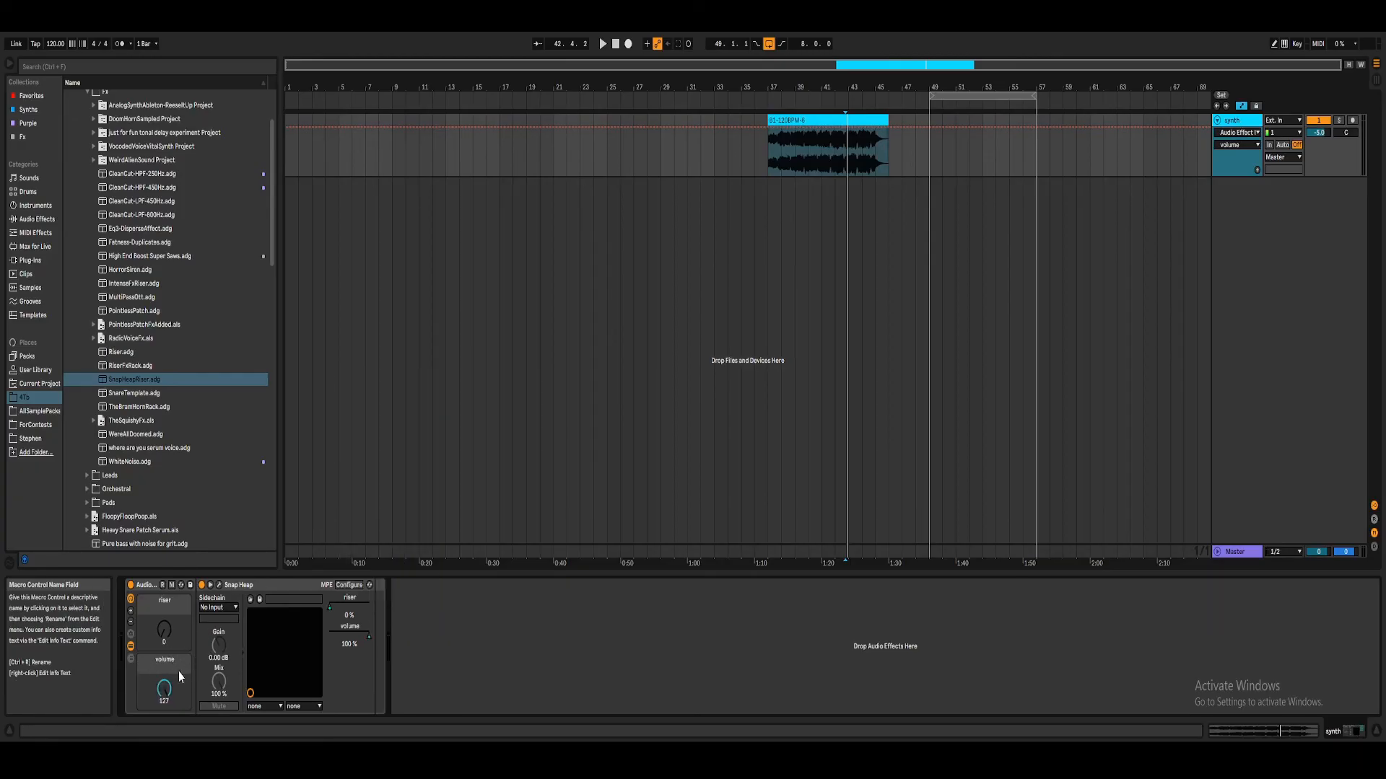
Step: Colour the riser macro light blue and the volume macro darker blue, and hide the rack's devices
right_click(162, 607)
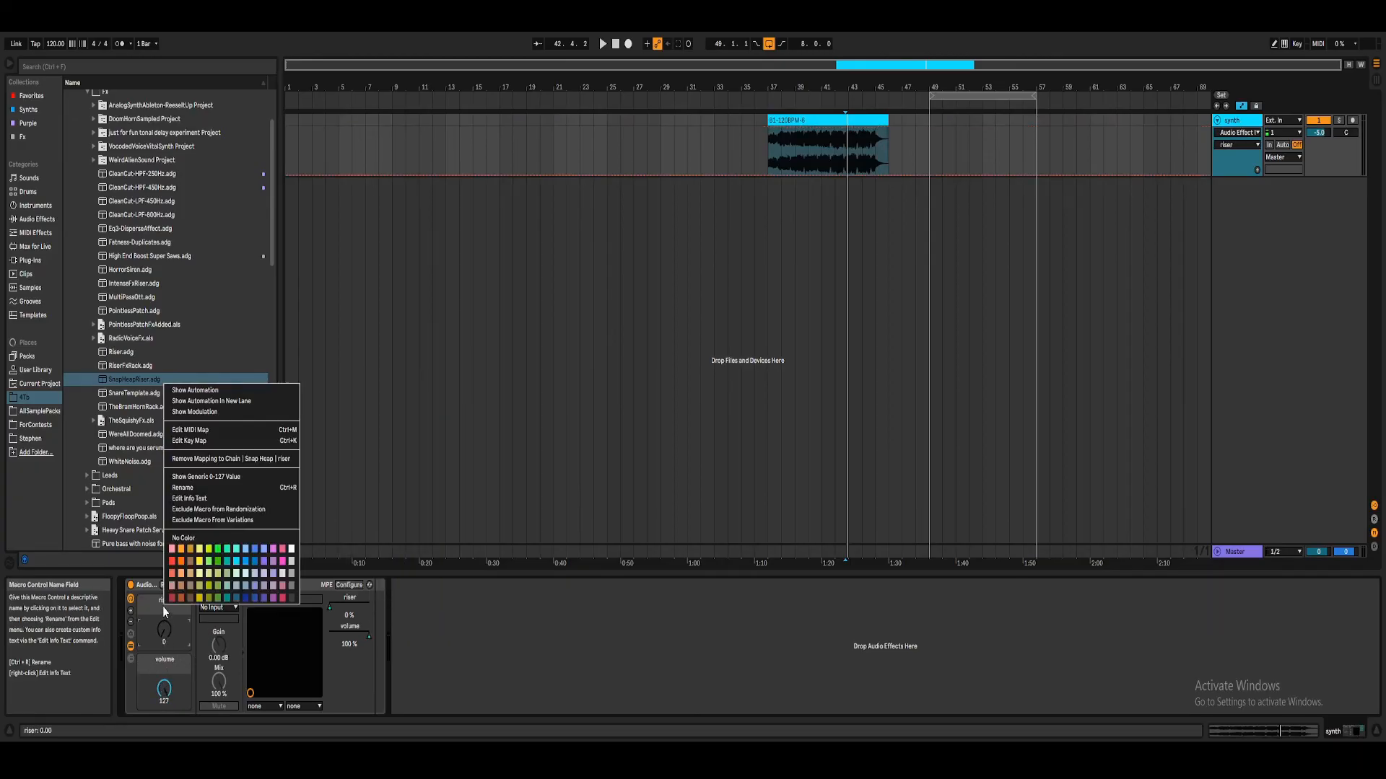
left_click(245, 550)
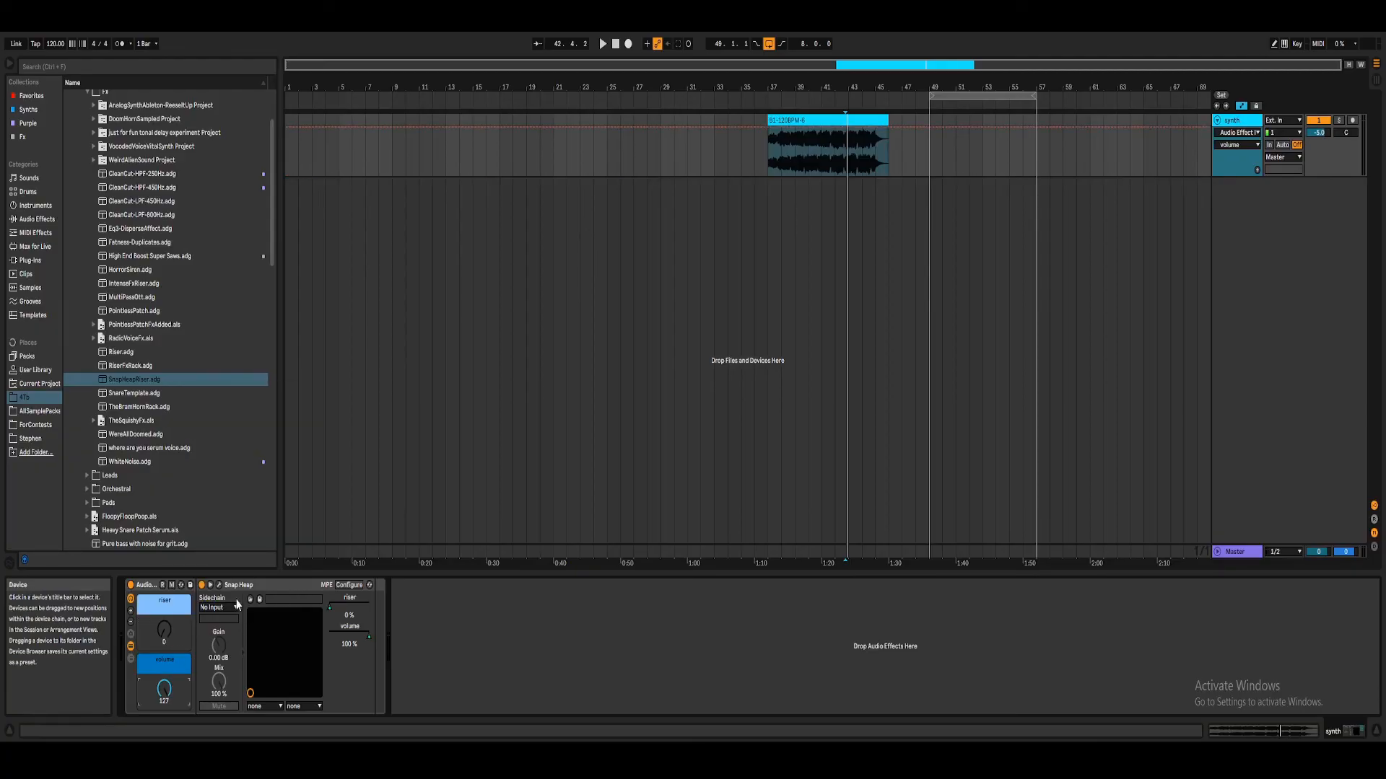
left_click(130, 647)
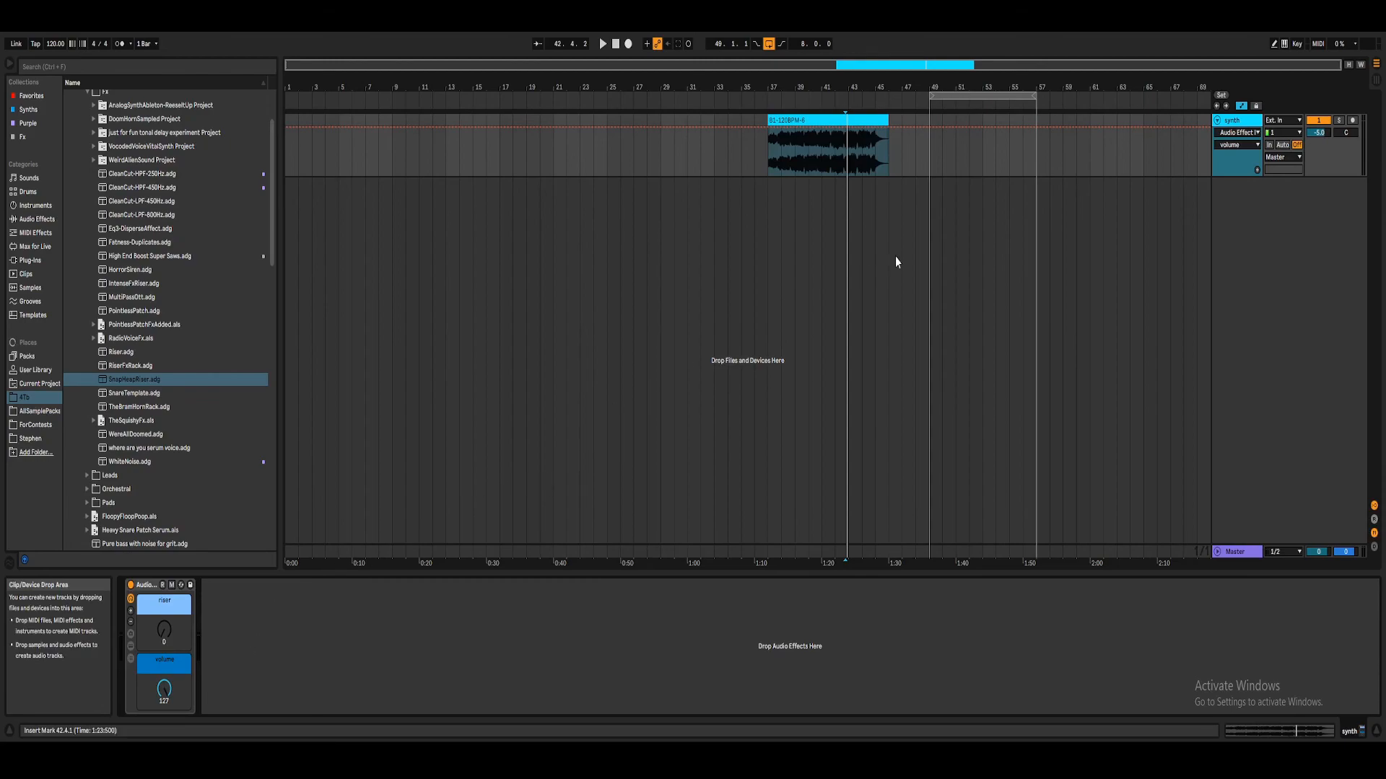
Step: Show the riser macro's automation and draw a ramp from zero at bar 41 to maximum at about bar 45.5
left_click_drag(164, 630, 164, 614)
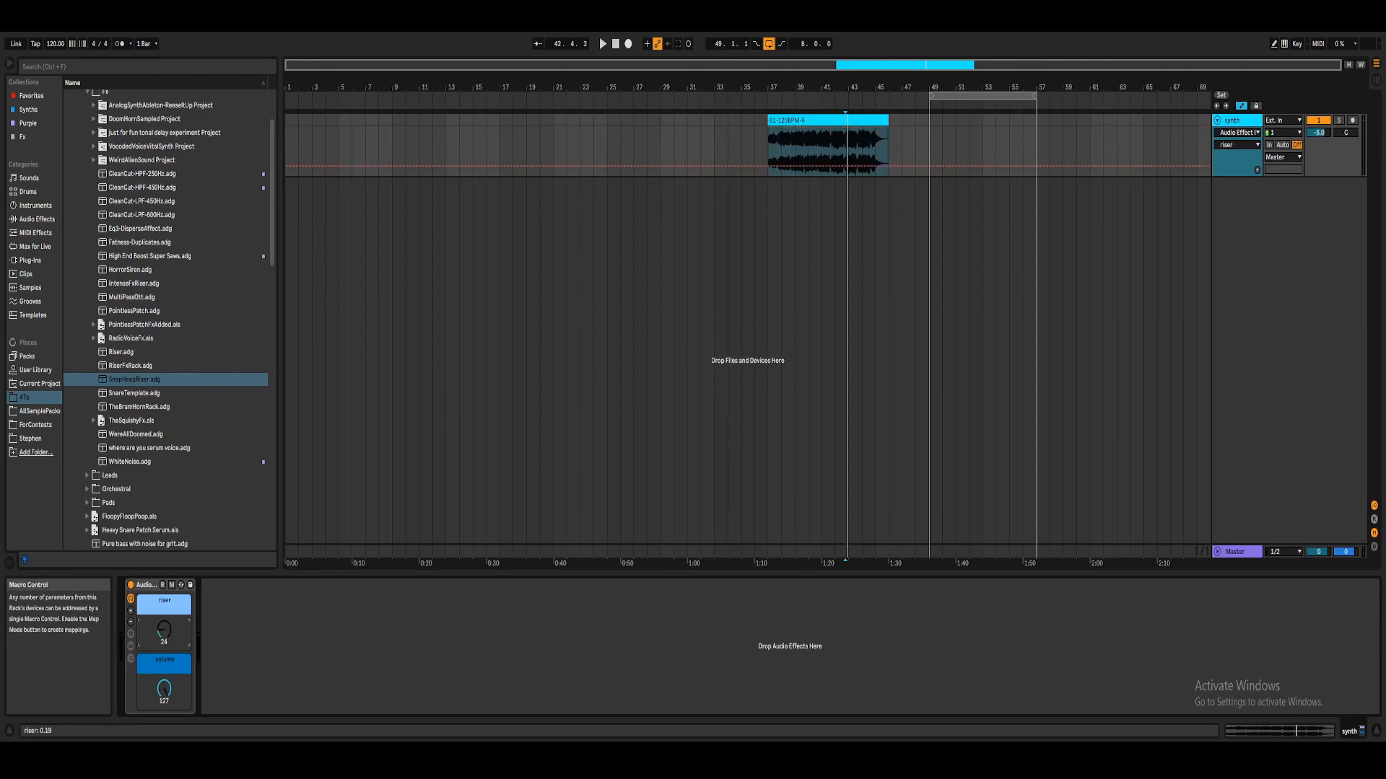
right_click(164, 638)
left_click(216, 419)
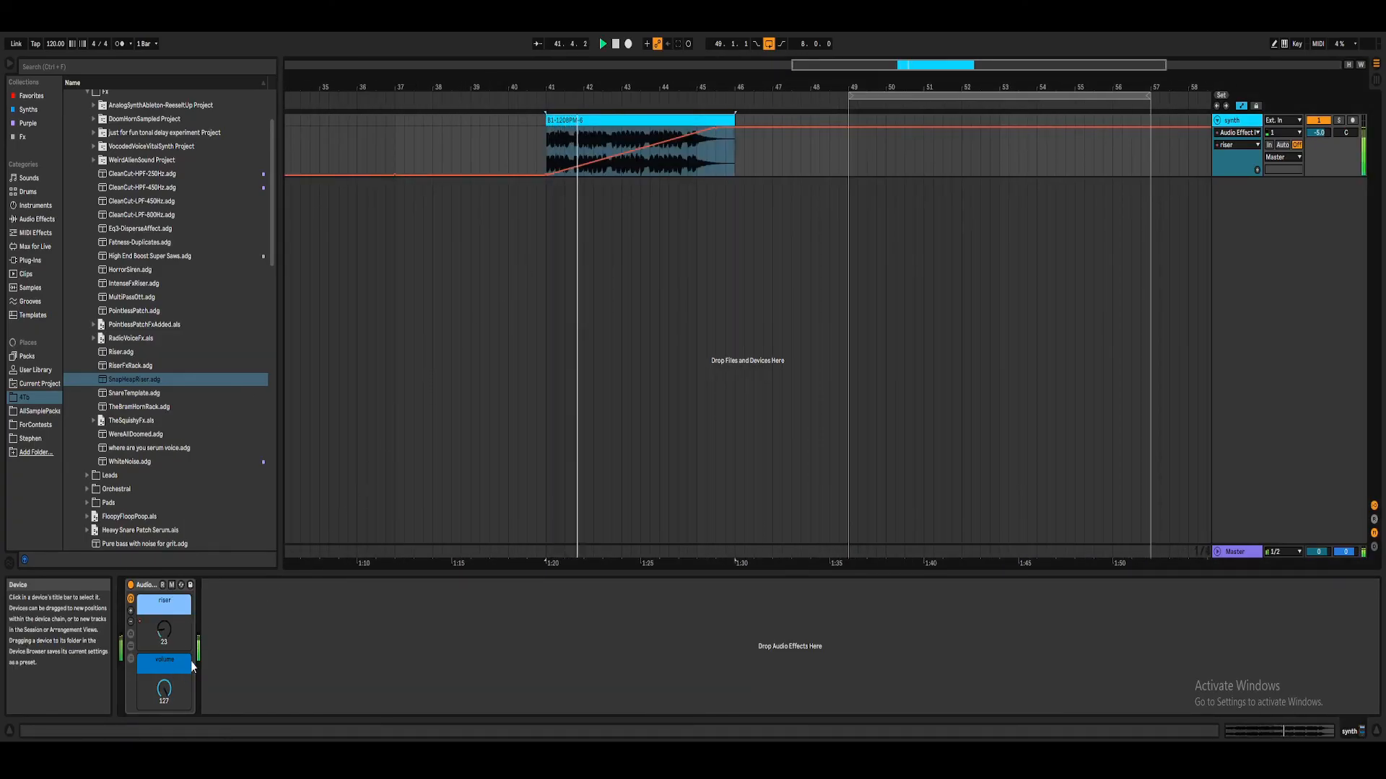
Step: Automate the volume macro to stay at 127 until bar 45 and drop straight to 0 there
right_click(164, 687)
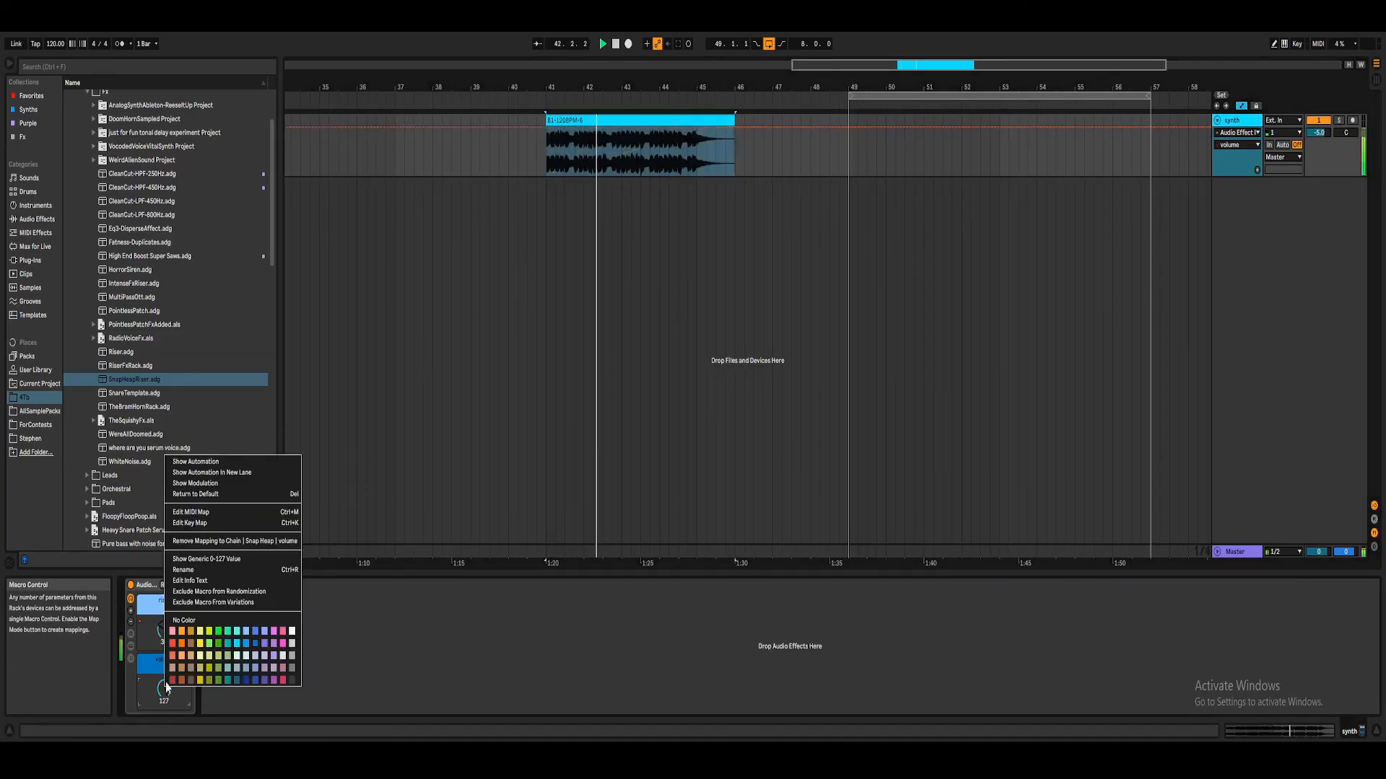
left_click(221, 470)
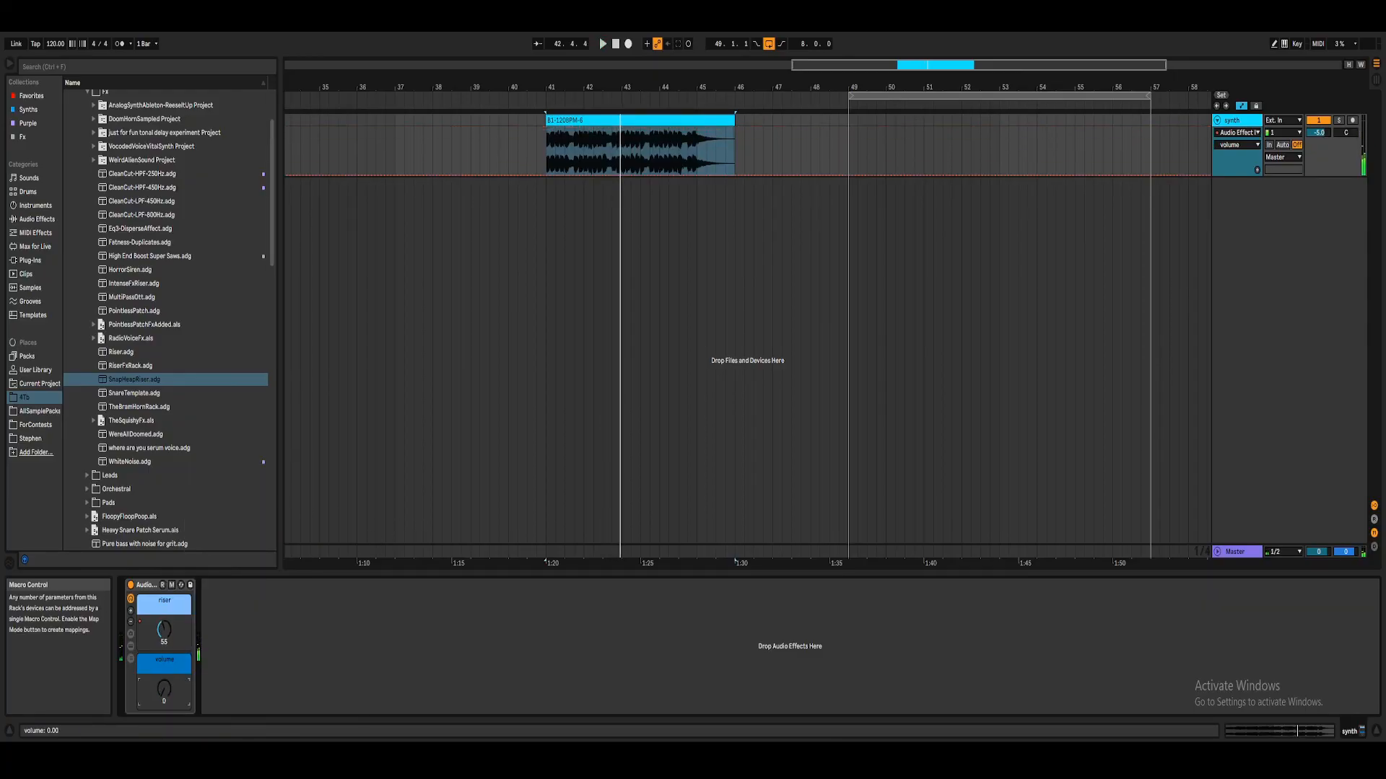
right_click(165, 687)
left_click(216, 483)
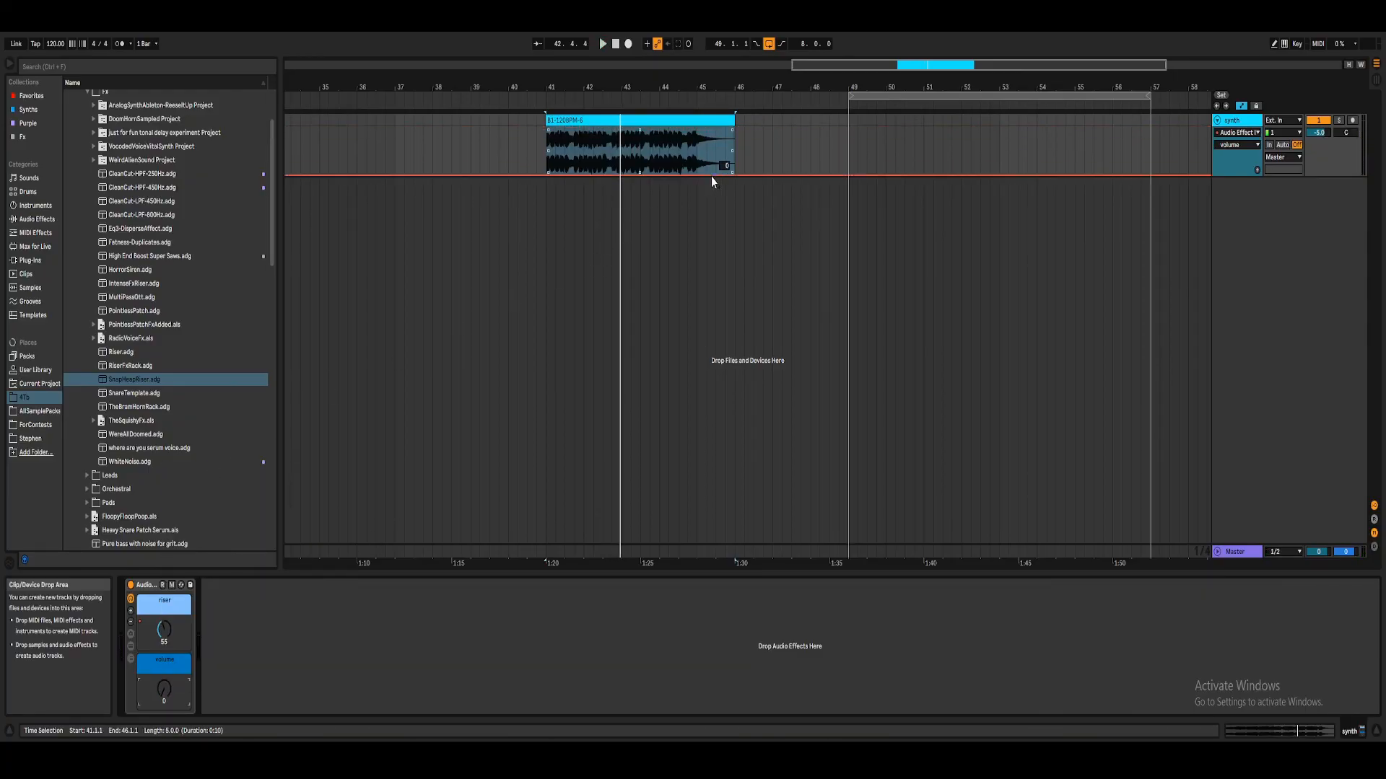
mouse_move(697, 175)
left_mouse_down()
mouse_move(697, 127)
mouse_move(697, 175)
left_mouse_up()
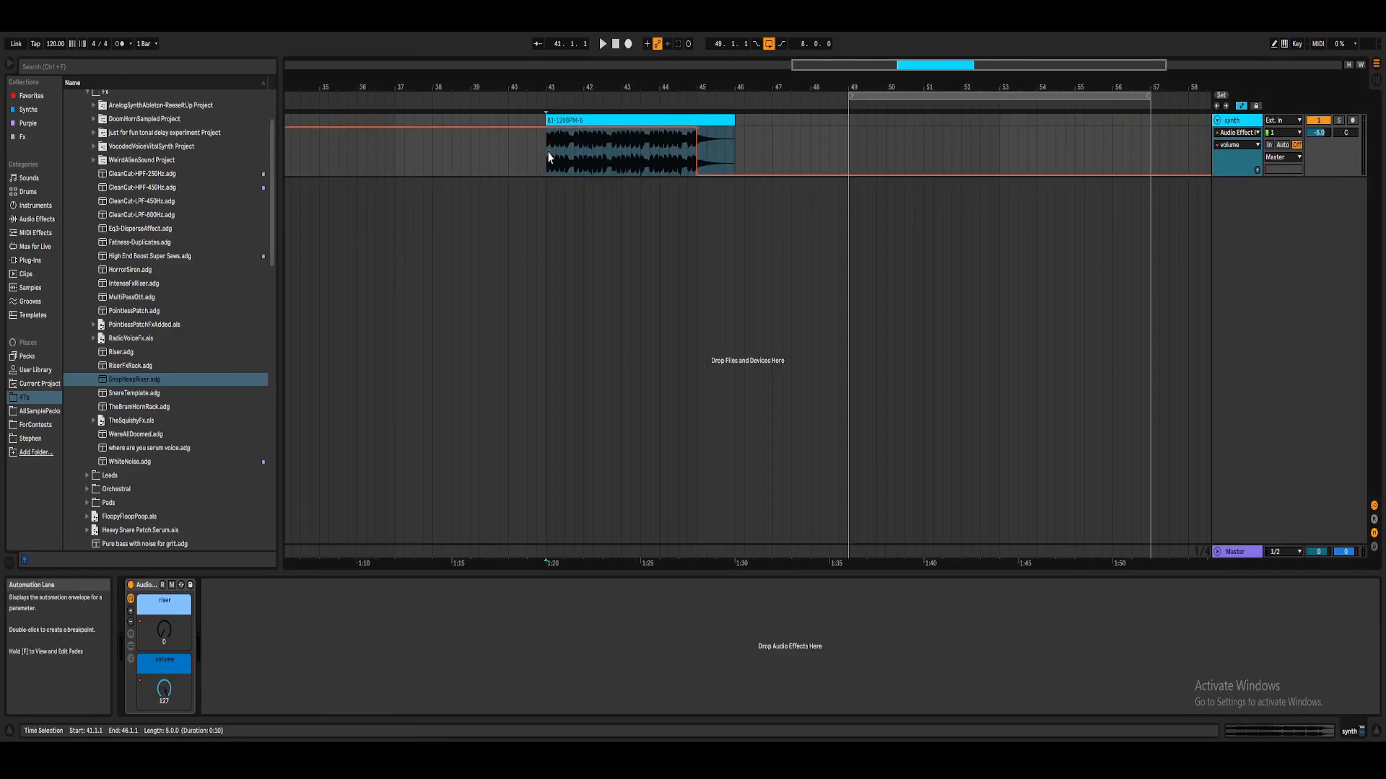
Step: Move the end of the riser ramp back to bar 45 and add a lane for each automated envelope
right_click(164, 633)
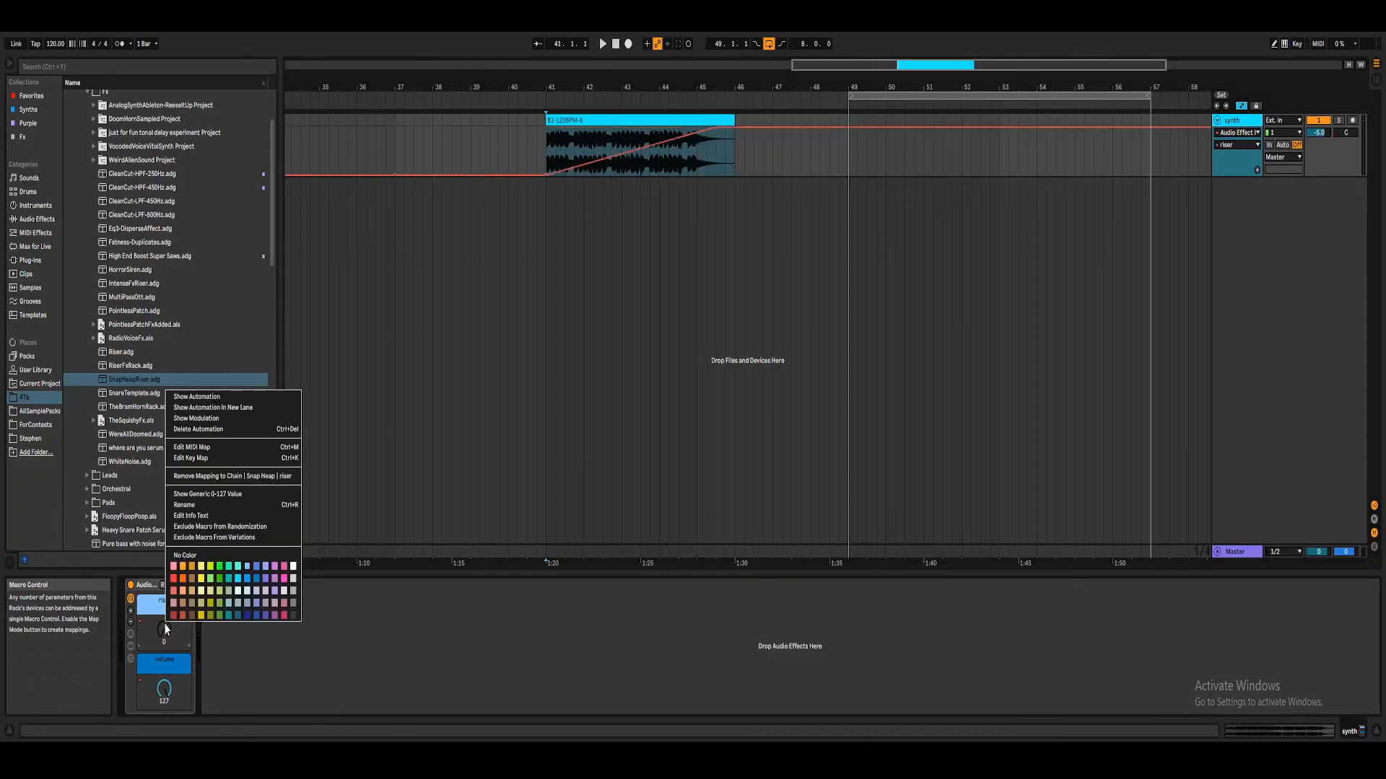
left_click(217, 399)
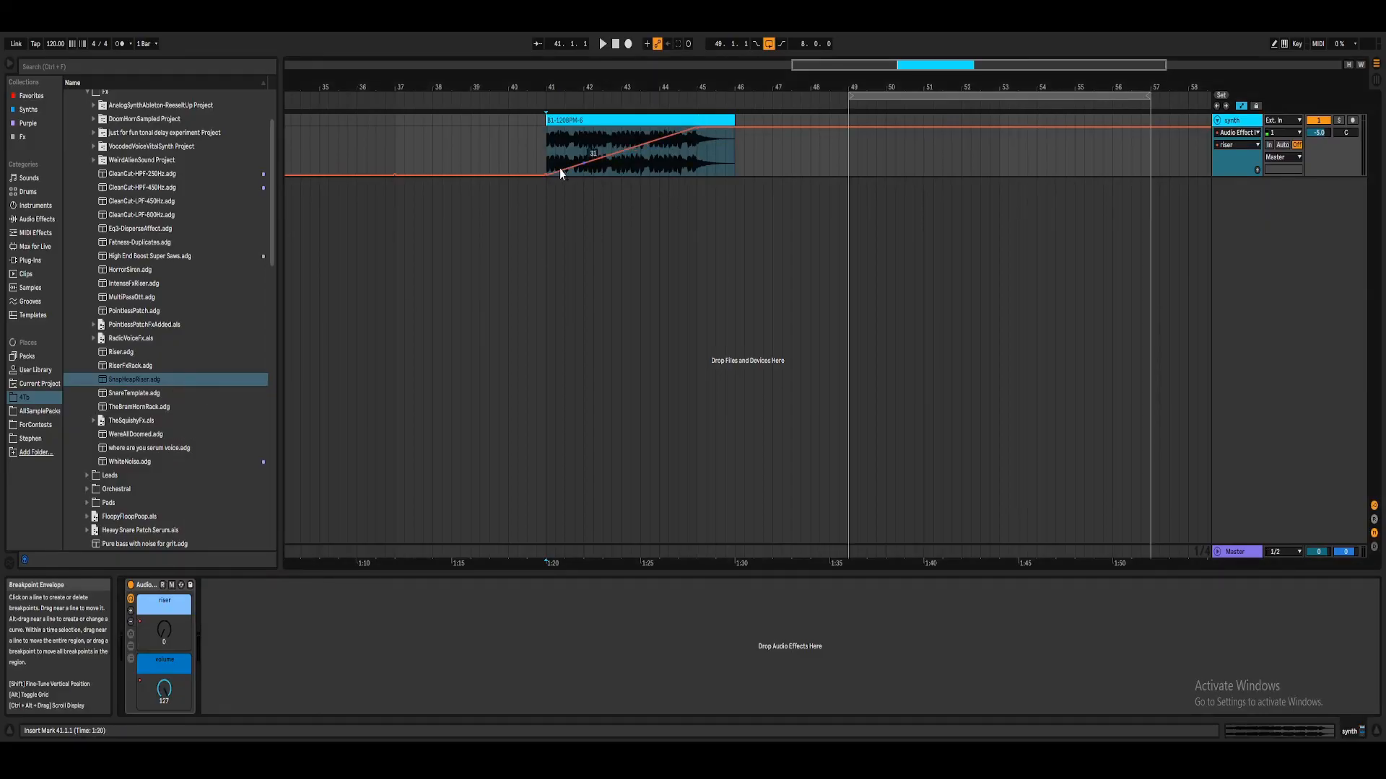
right_click(1232, 170)
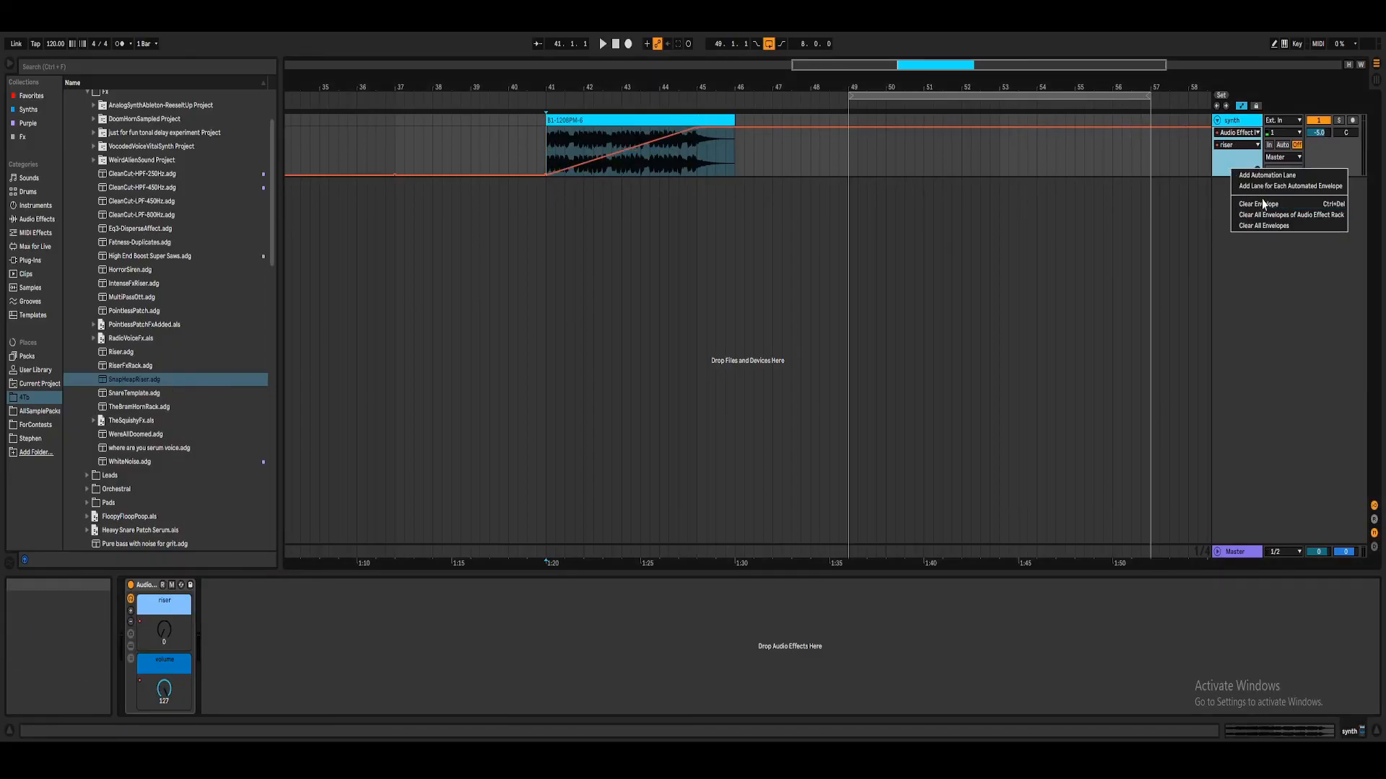
left_click(1264, 187)
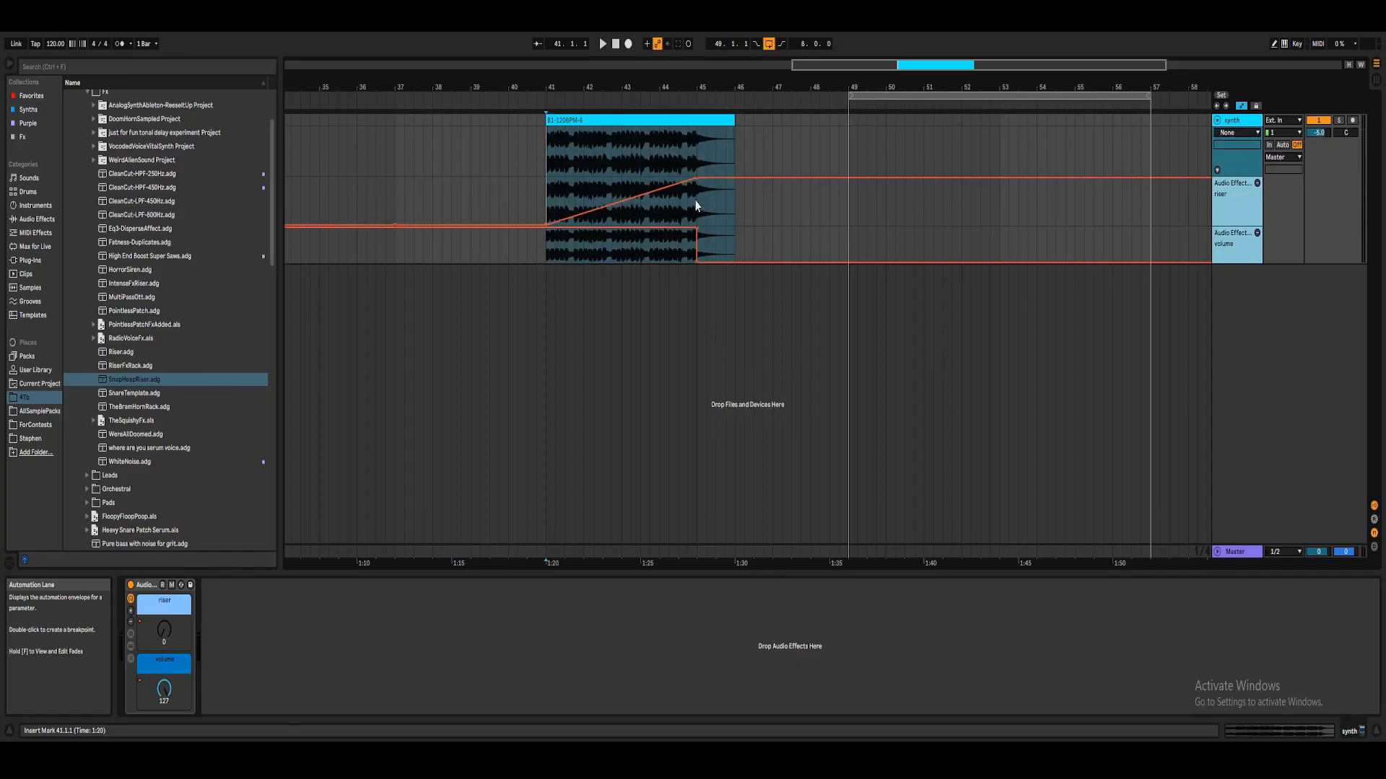
Step: Play the clip from bar 41 past the volume cut to audition the riser and volume automation, then stop
key("space")
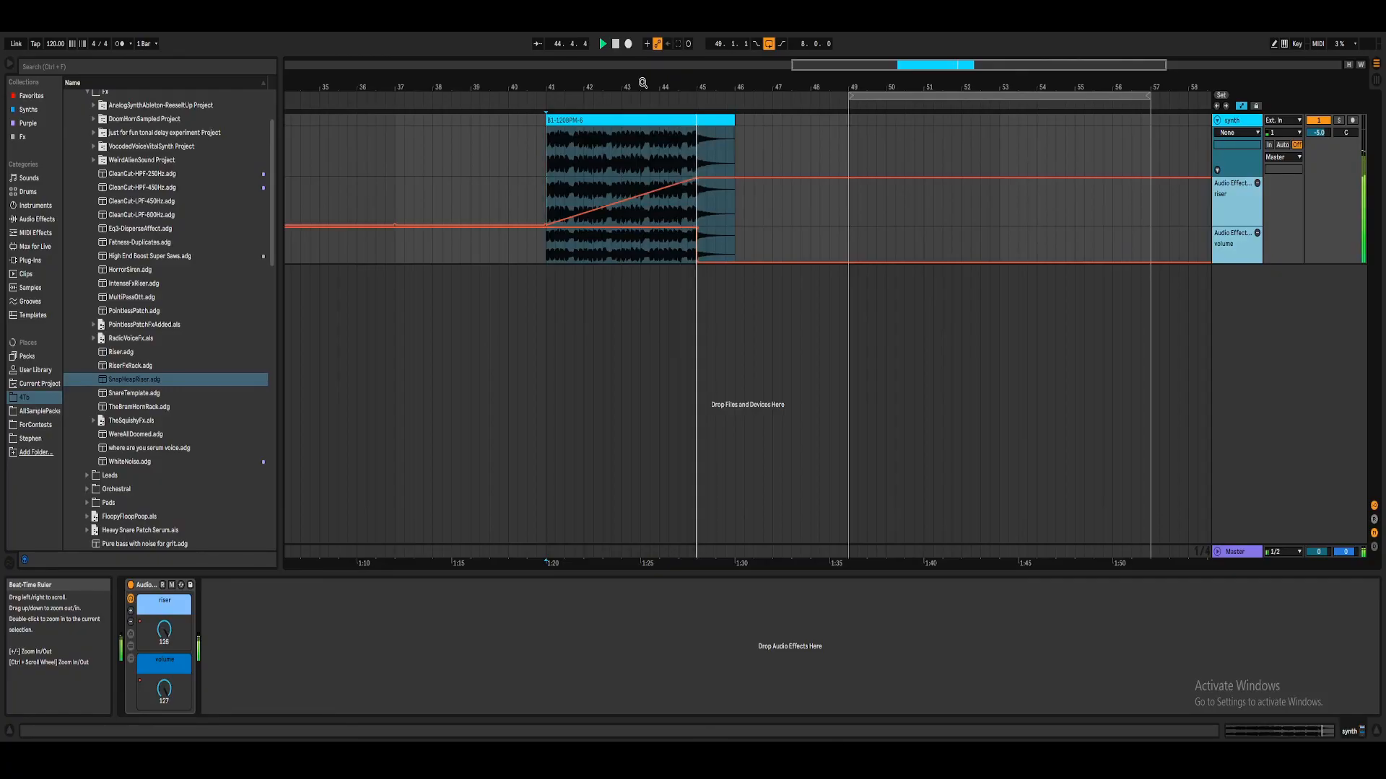
left_click_drag(642, 83, 720, 91)
scroll(720, 91, "down", 3)
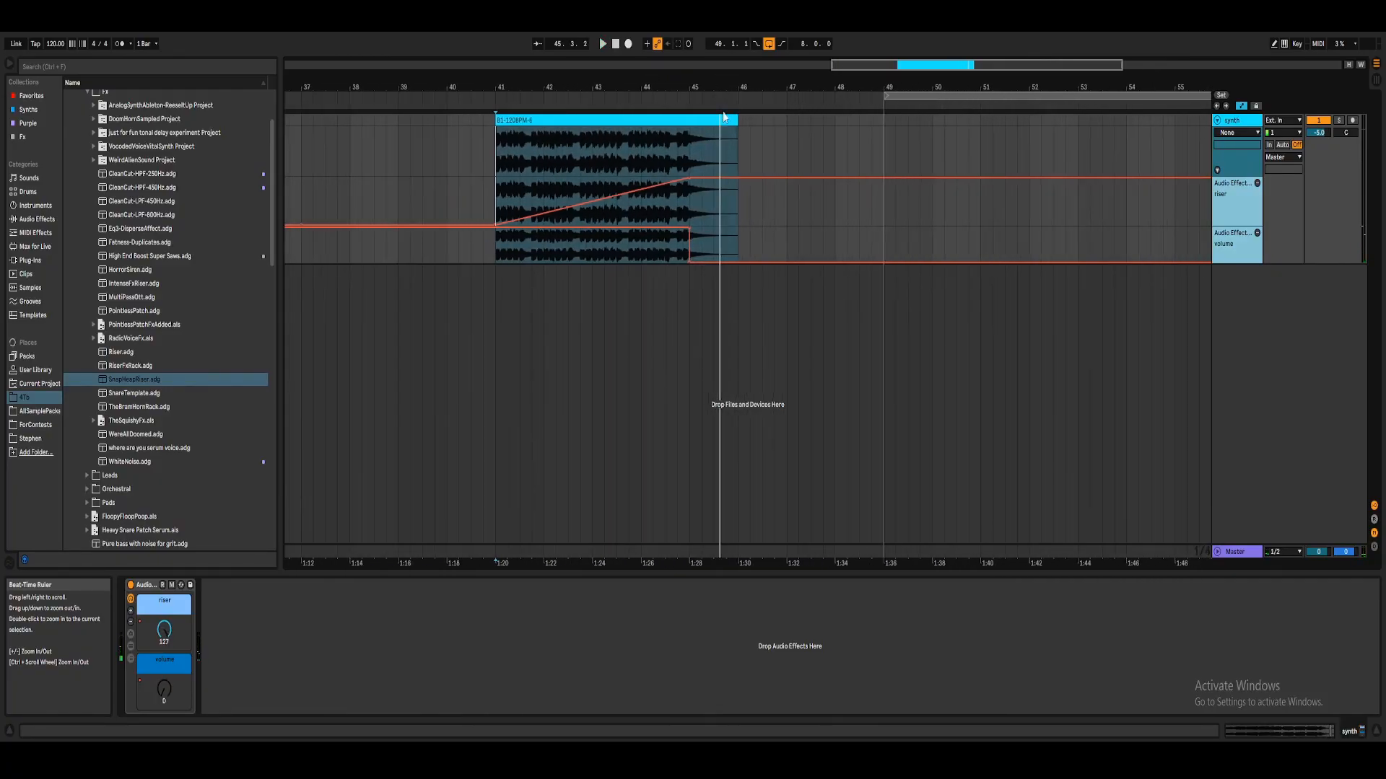
key("space")
left_click(1240, 124)
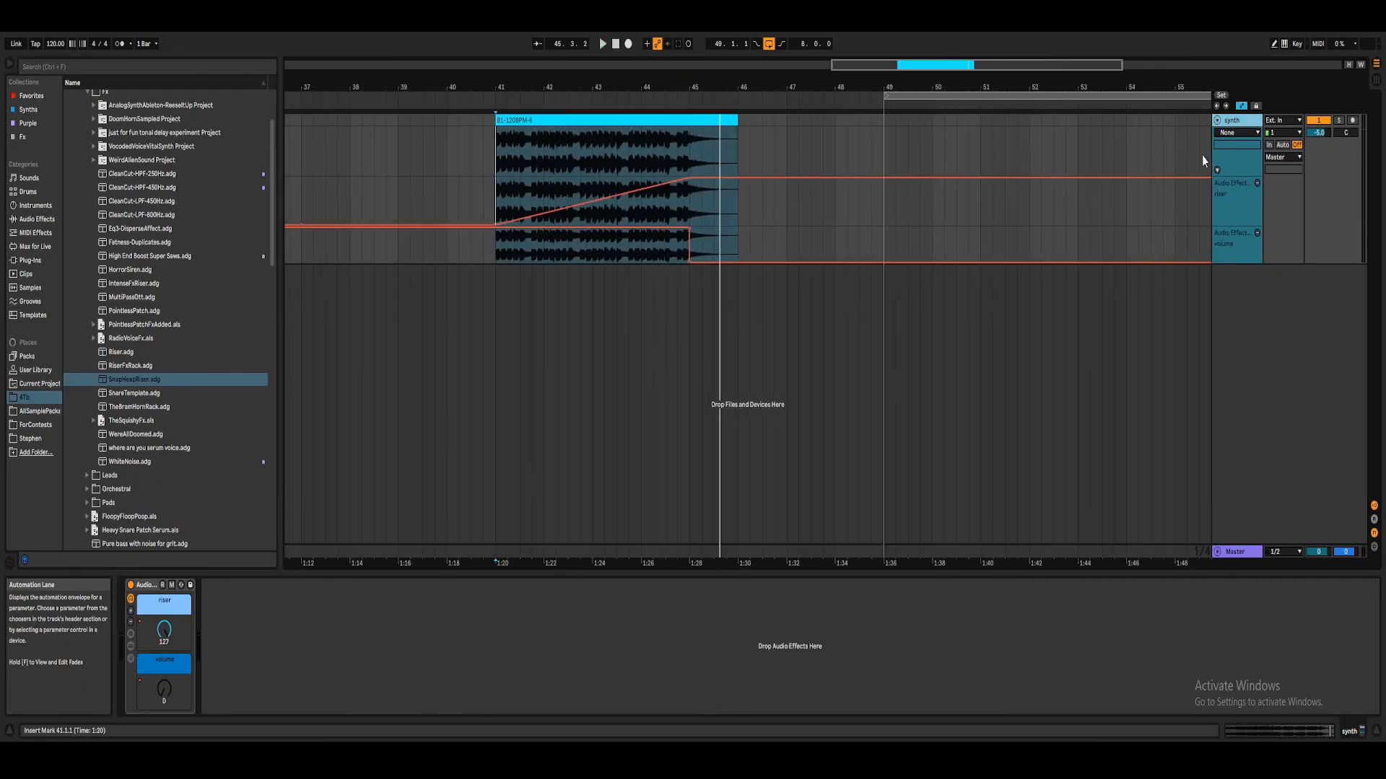